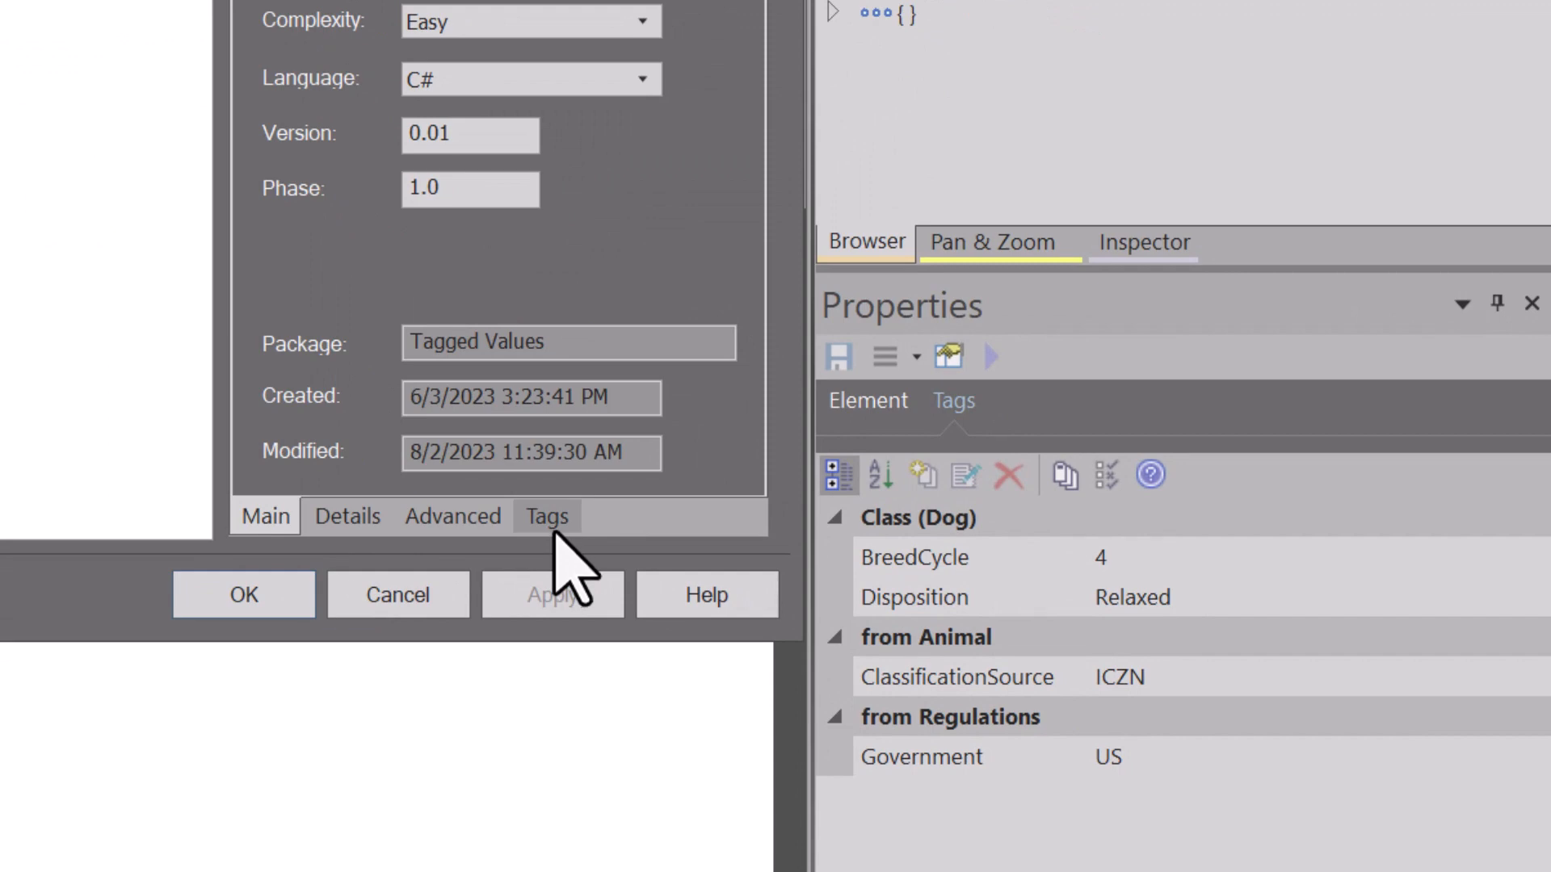
Step: Show the Dog class's tagged values in its properties dialog and delete the BreedCycle tag
left_click(549, 521)
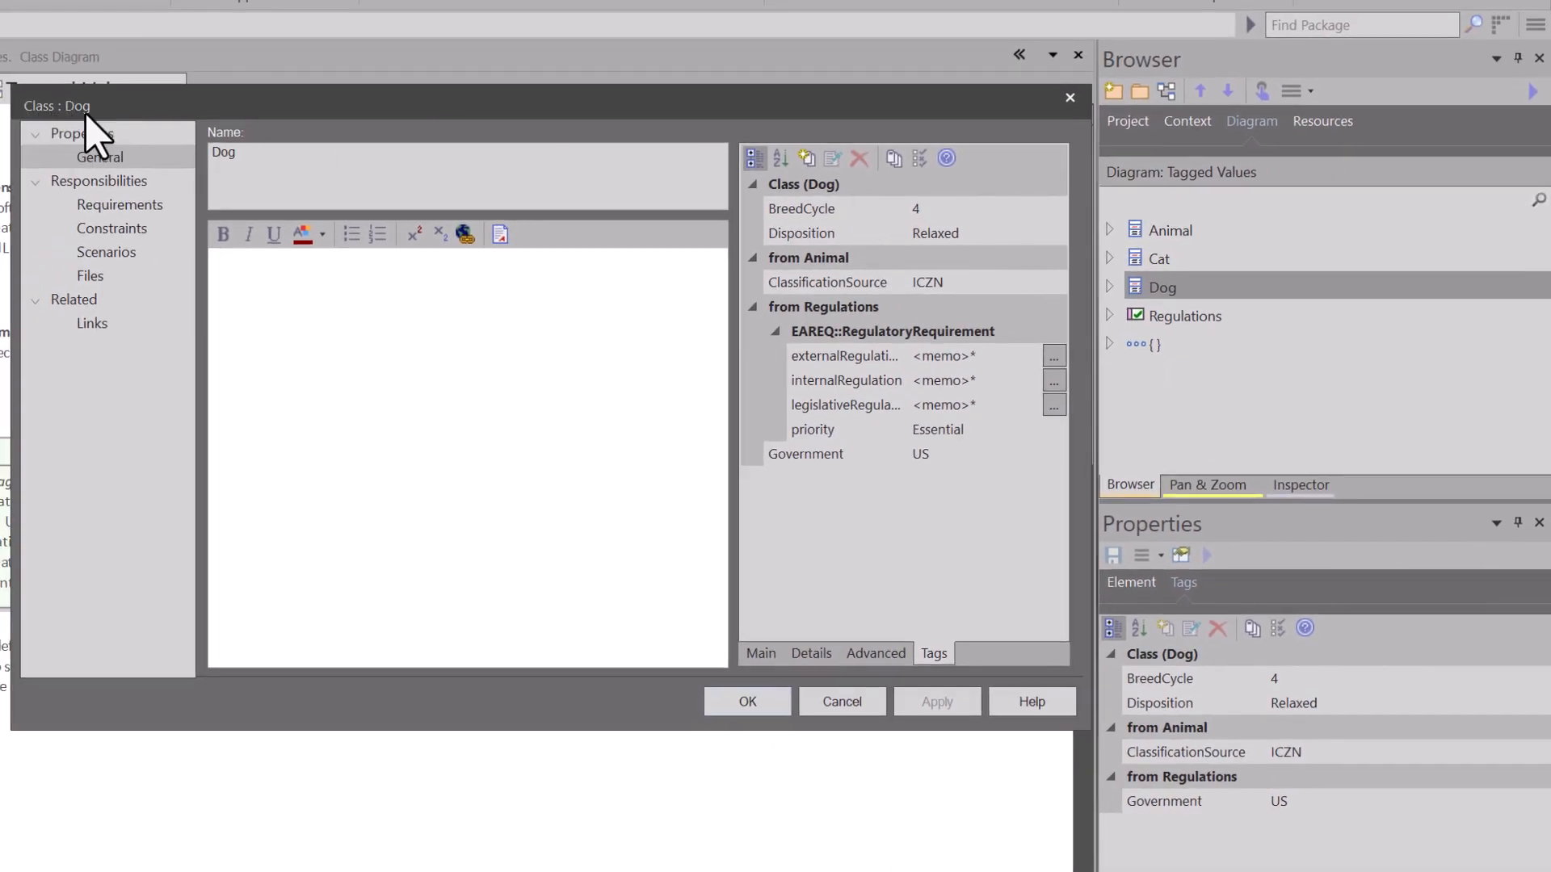
left_click(810, 210)
left_click(806, 158)
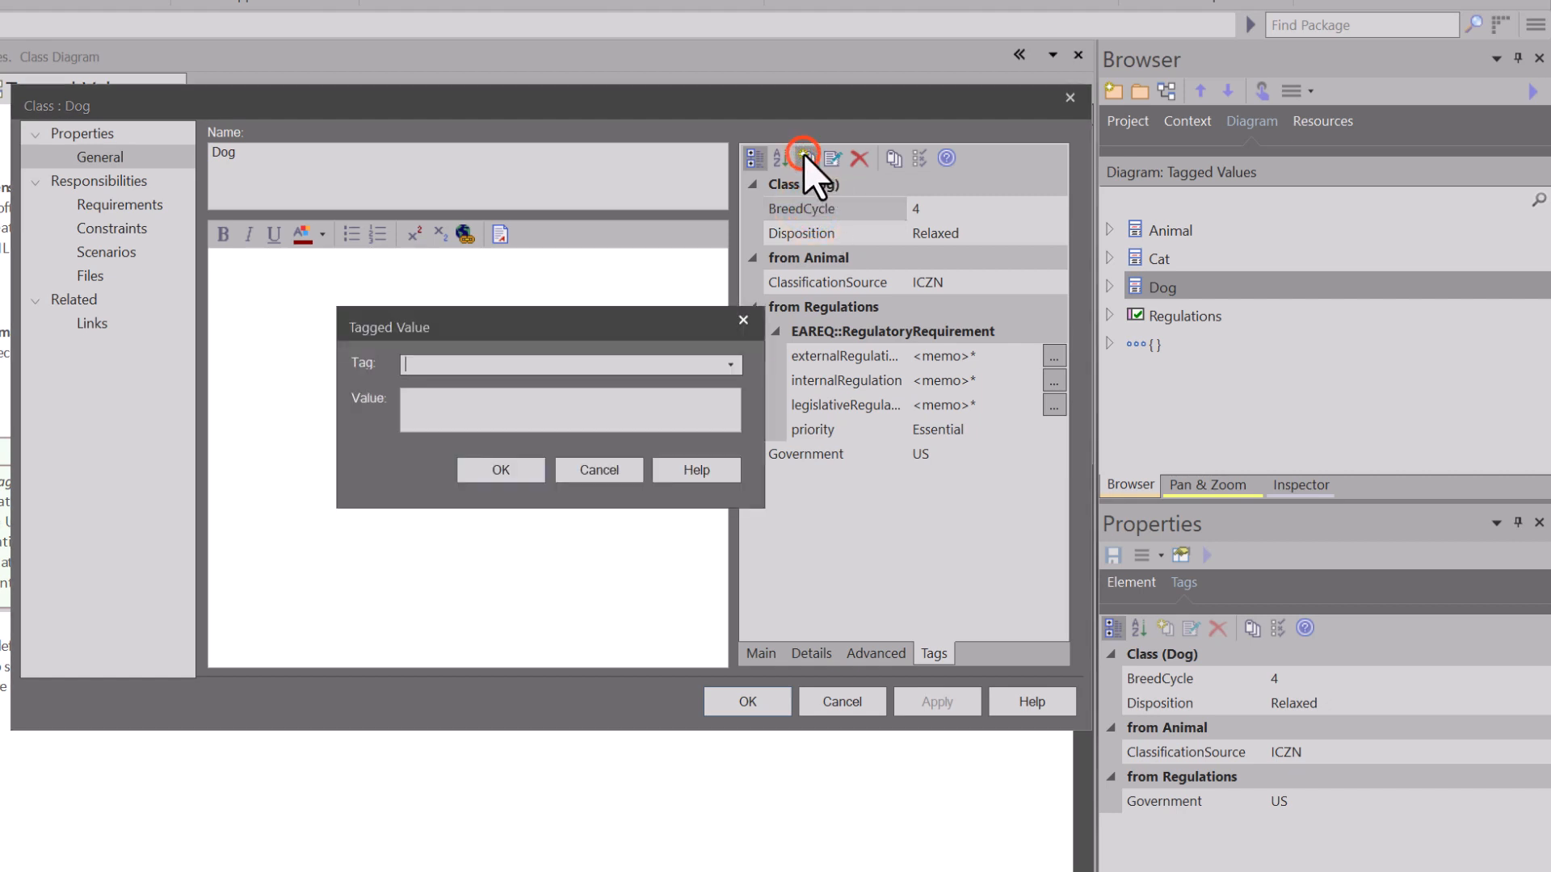
left_click(603, 473)
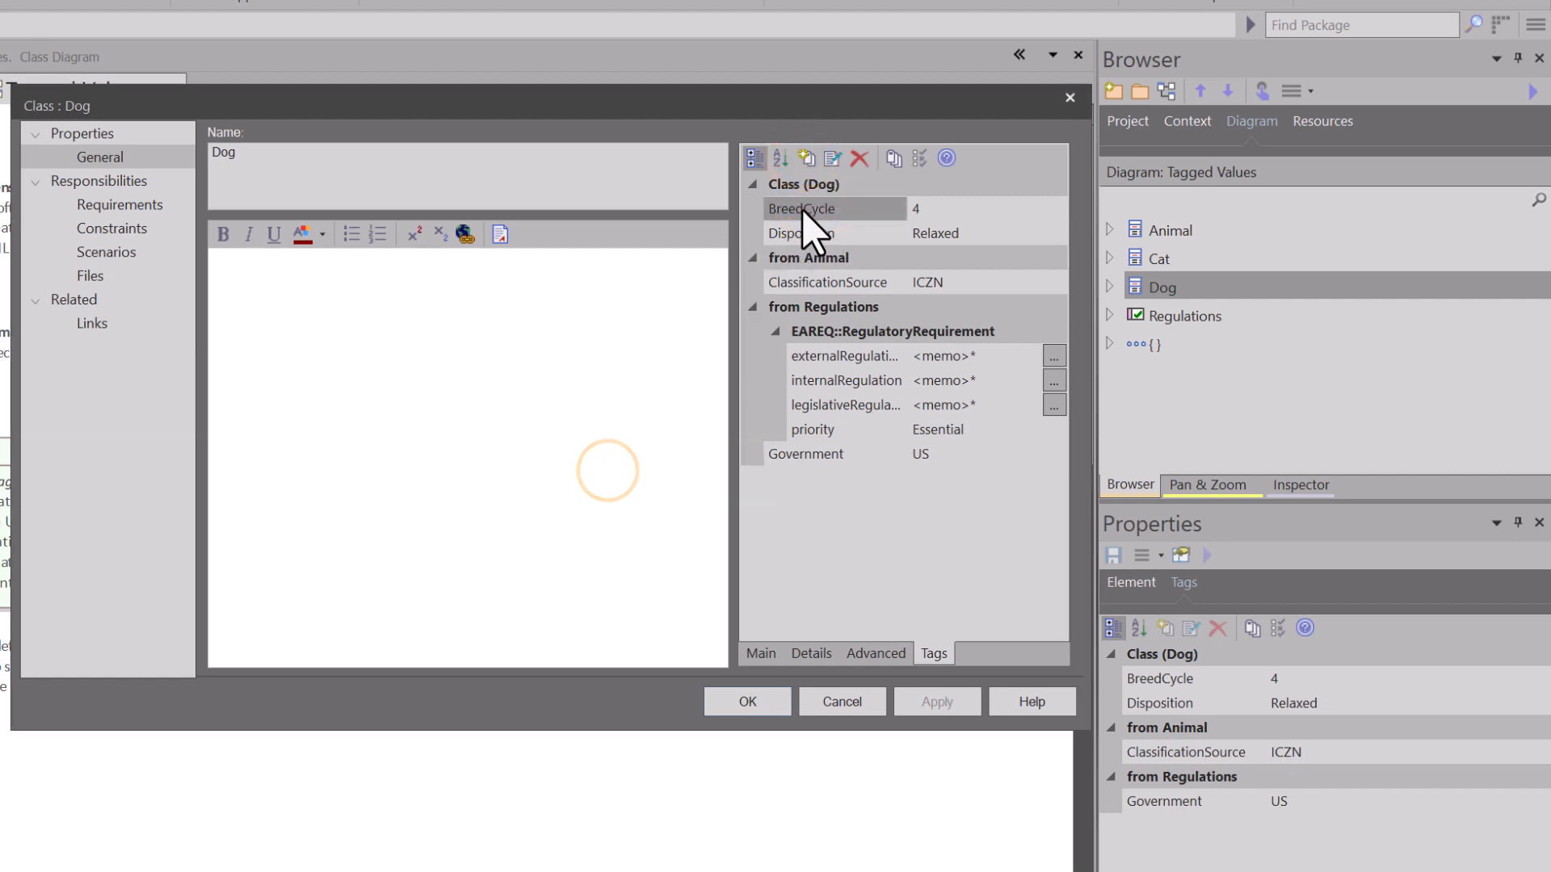
left_click(859, 159)
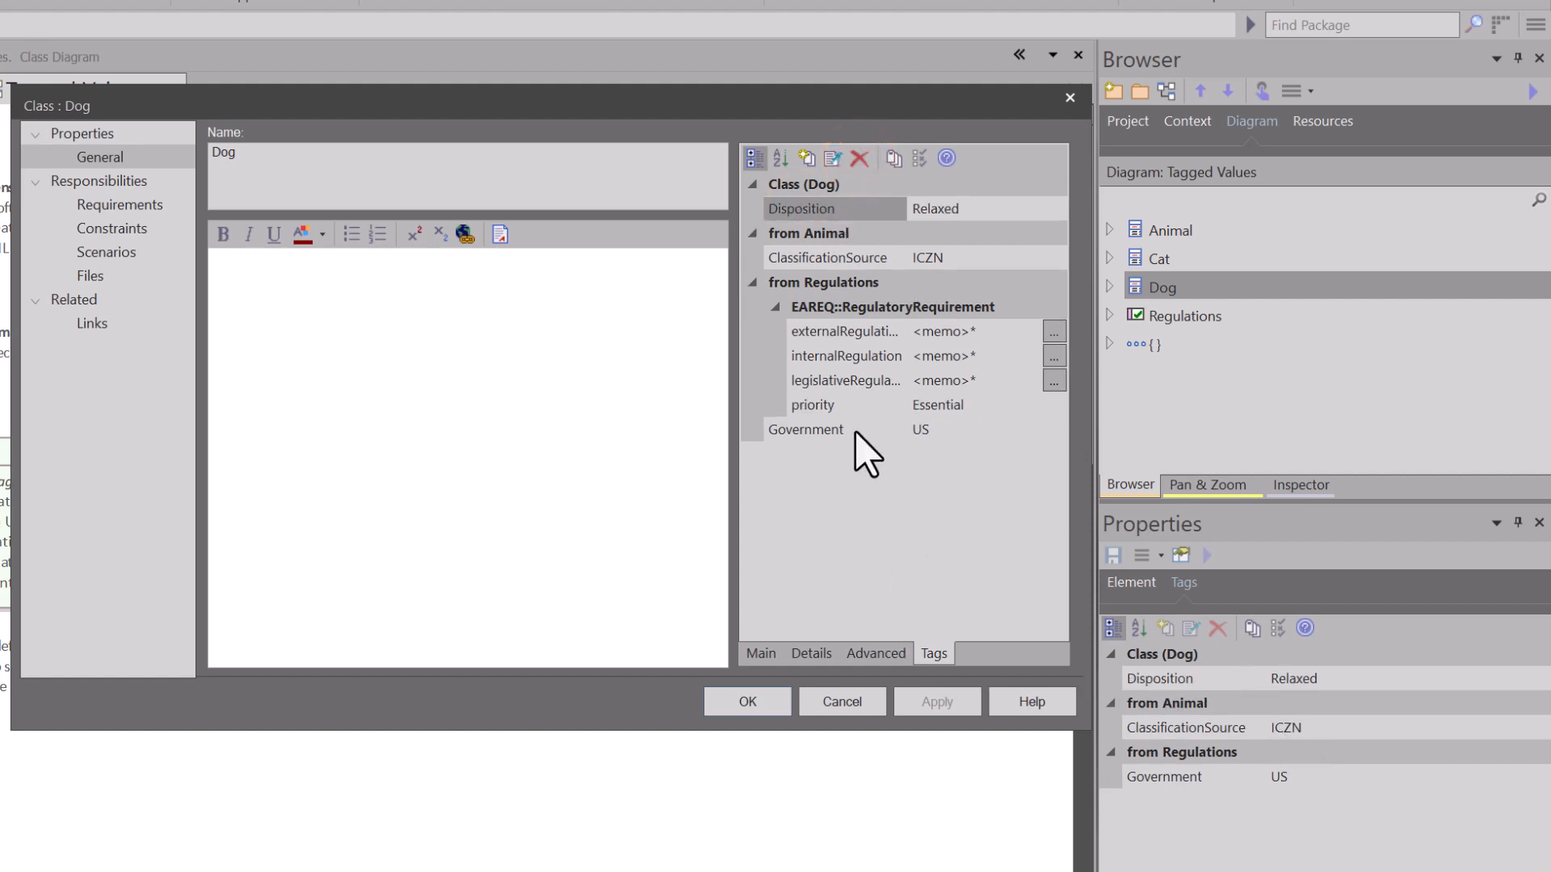
Step: Add a tagged value named BreedCycle with the value 4 to the Dog class
left_click(806, 158)
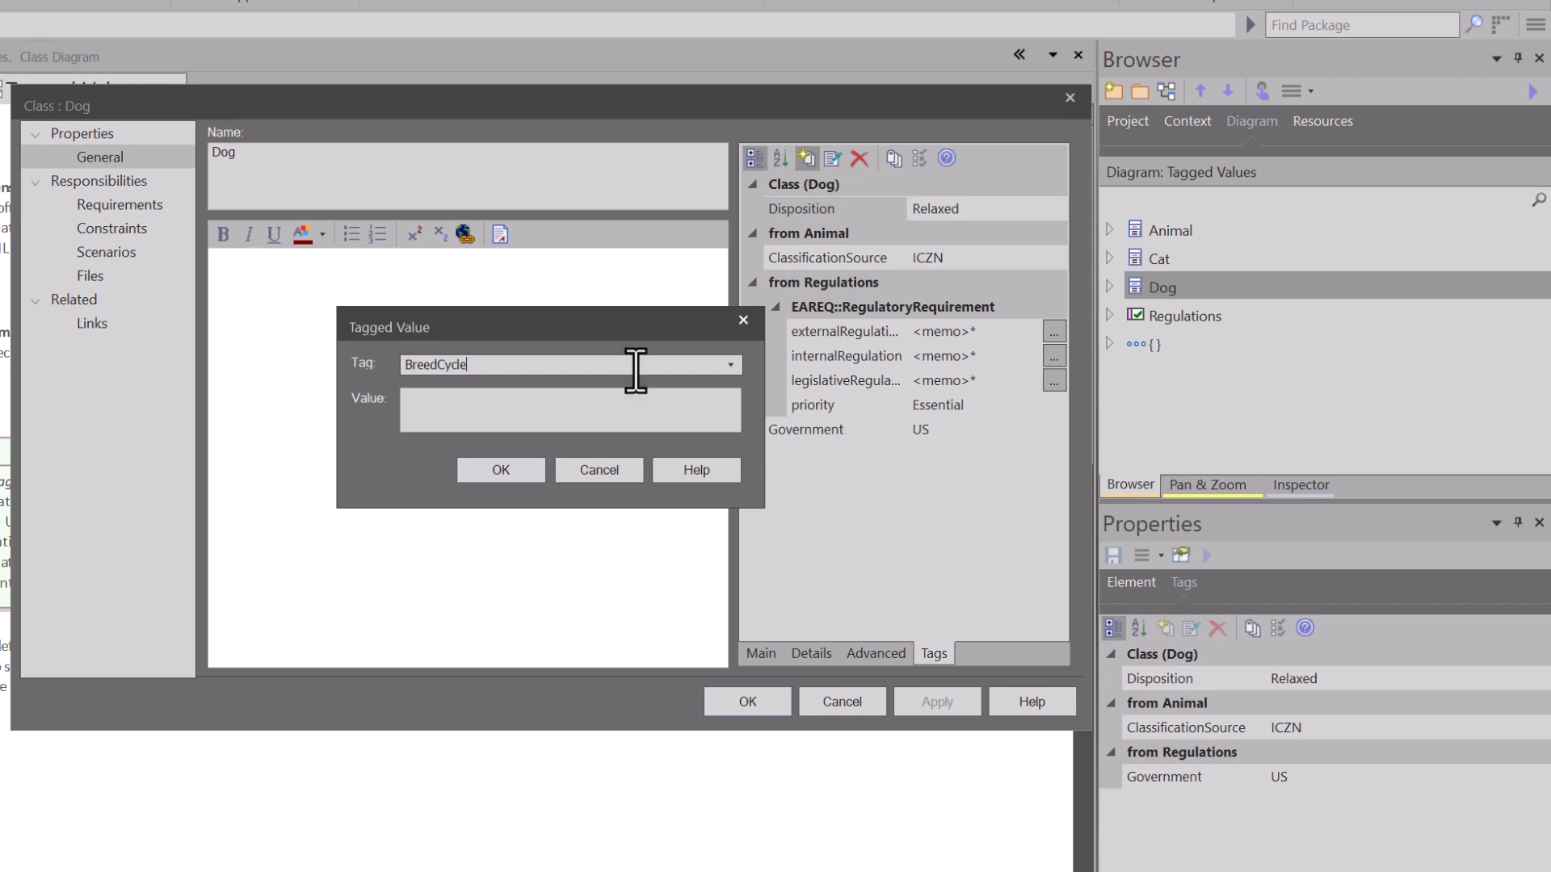
left_click(513, 408)
type("4")
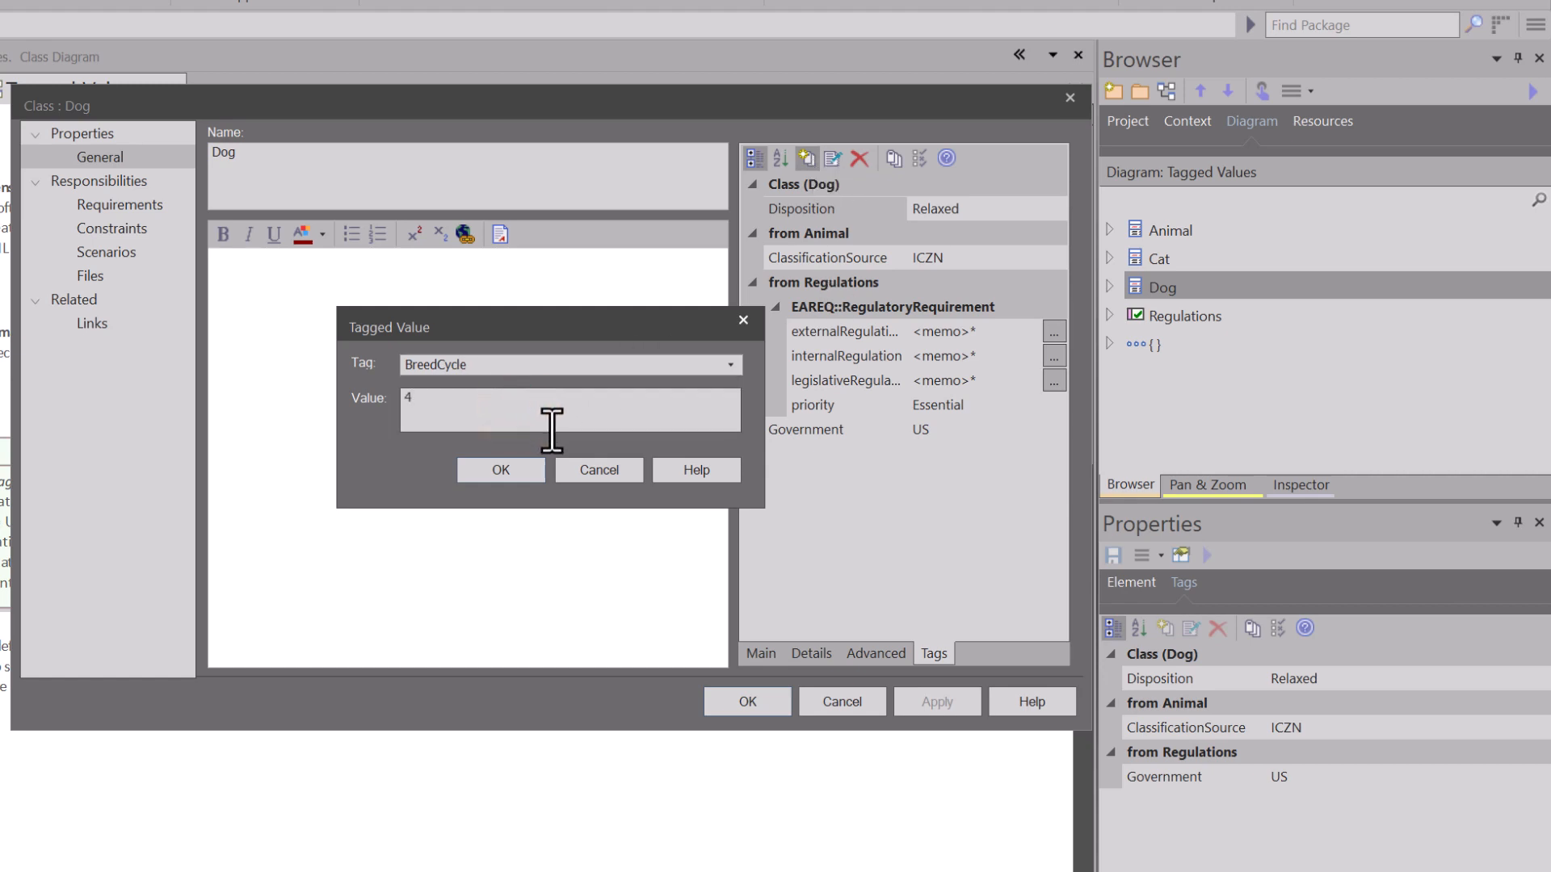
left_click(521, 478)
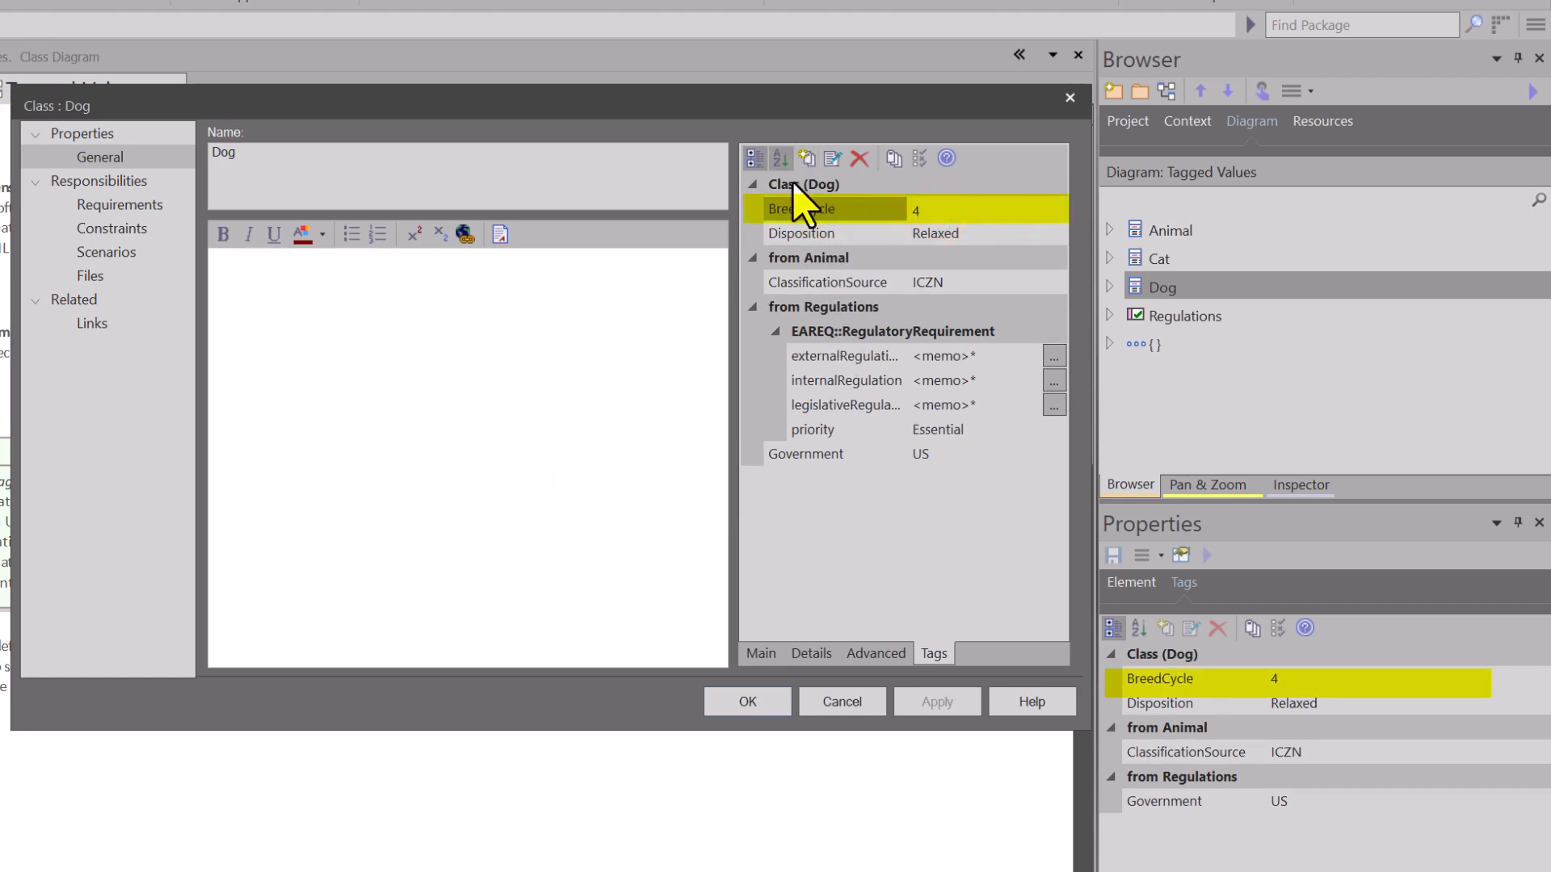
Step: Change the Dog class's BreedCycle value to 5 and set it back to 4
left_click(826, 209)
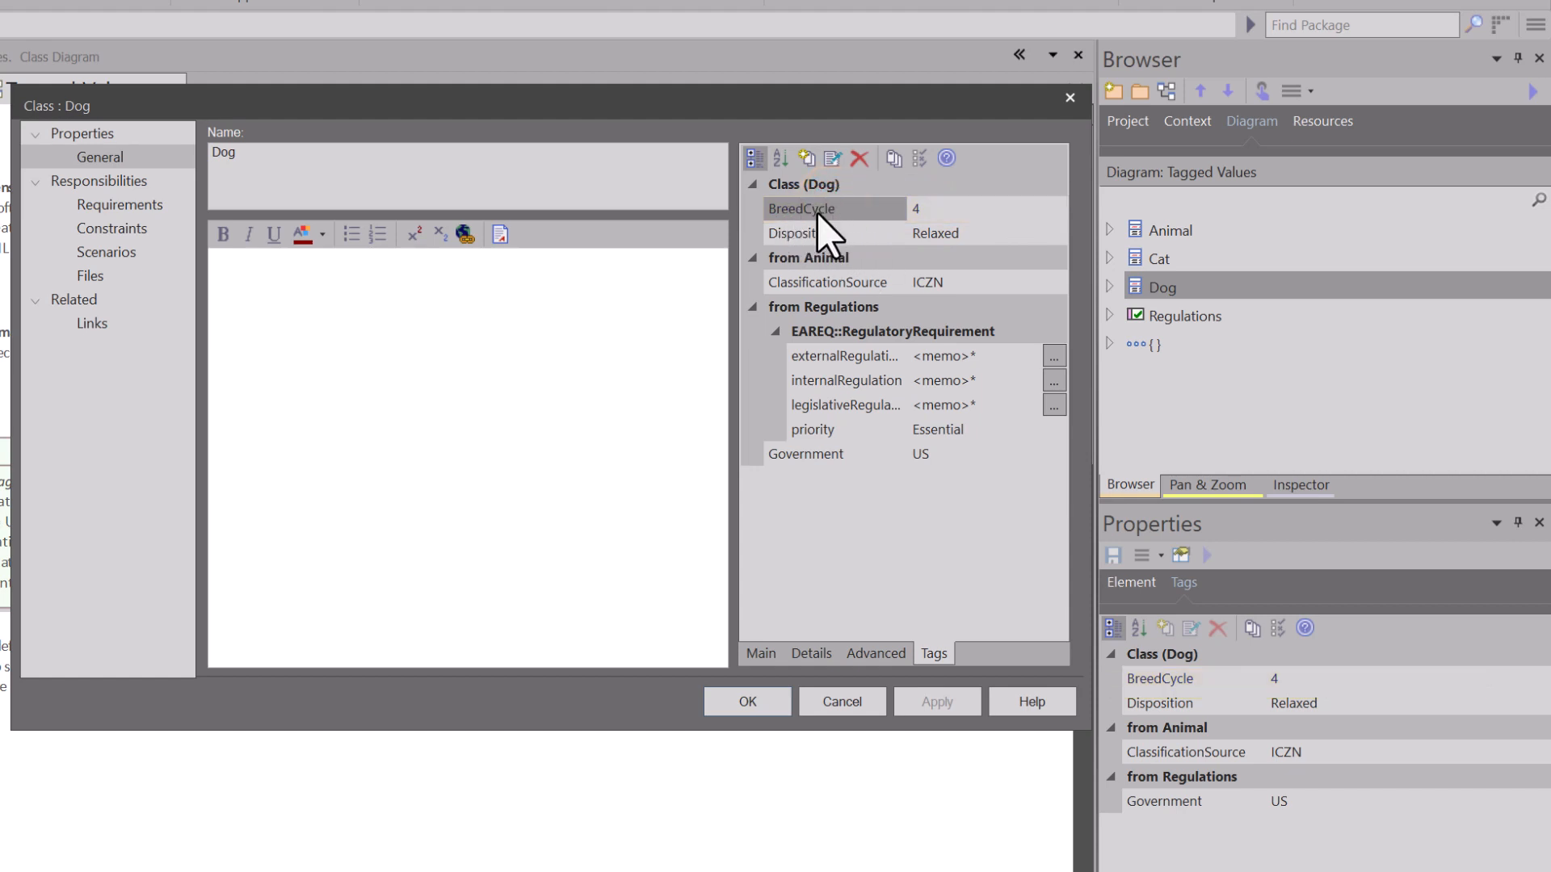
left_click(826, 208)
left_click_drag(939, 209, 904, 208)
type("5")
type("4")
Step: View the note of the BreedCycle tag and close the Dog class's properties dialog
left_click(833, 159)
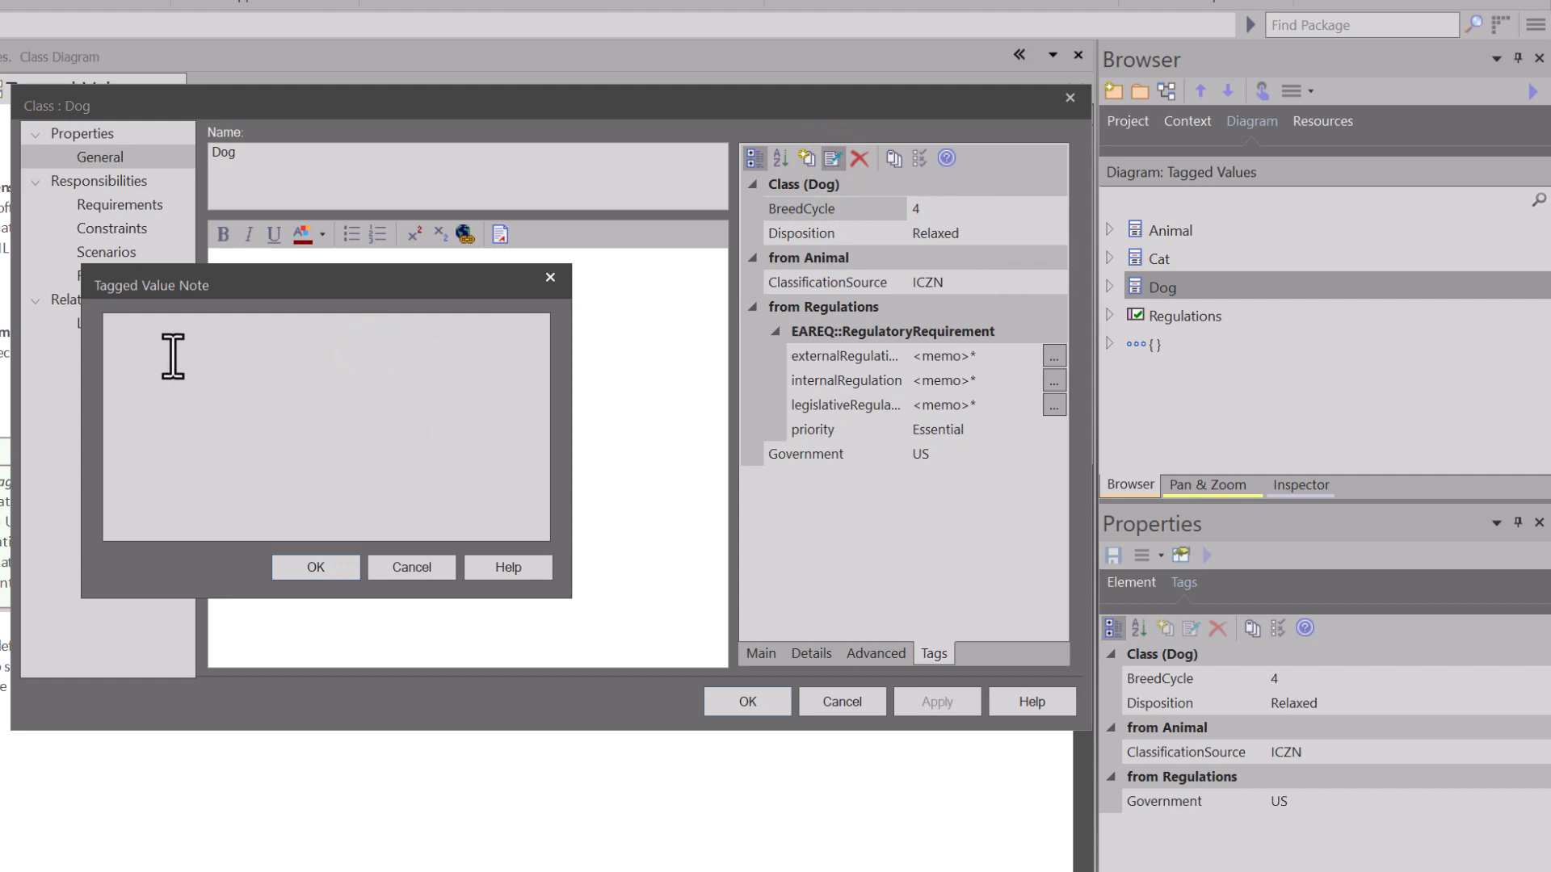
left_click(331, 568)
left_click(747, 702)
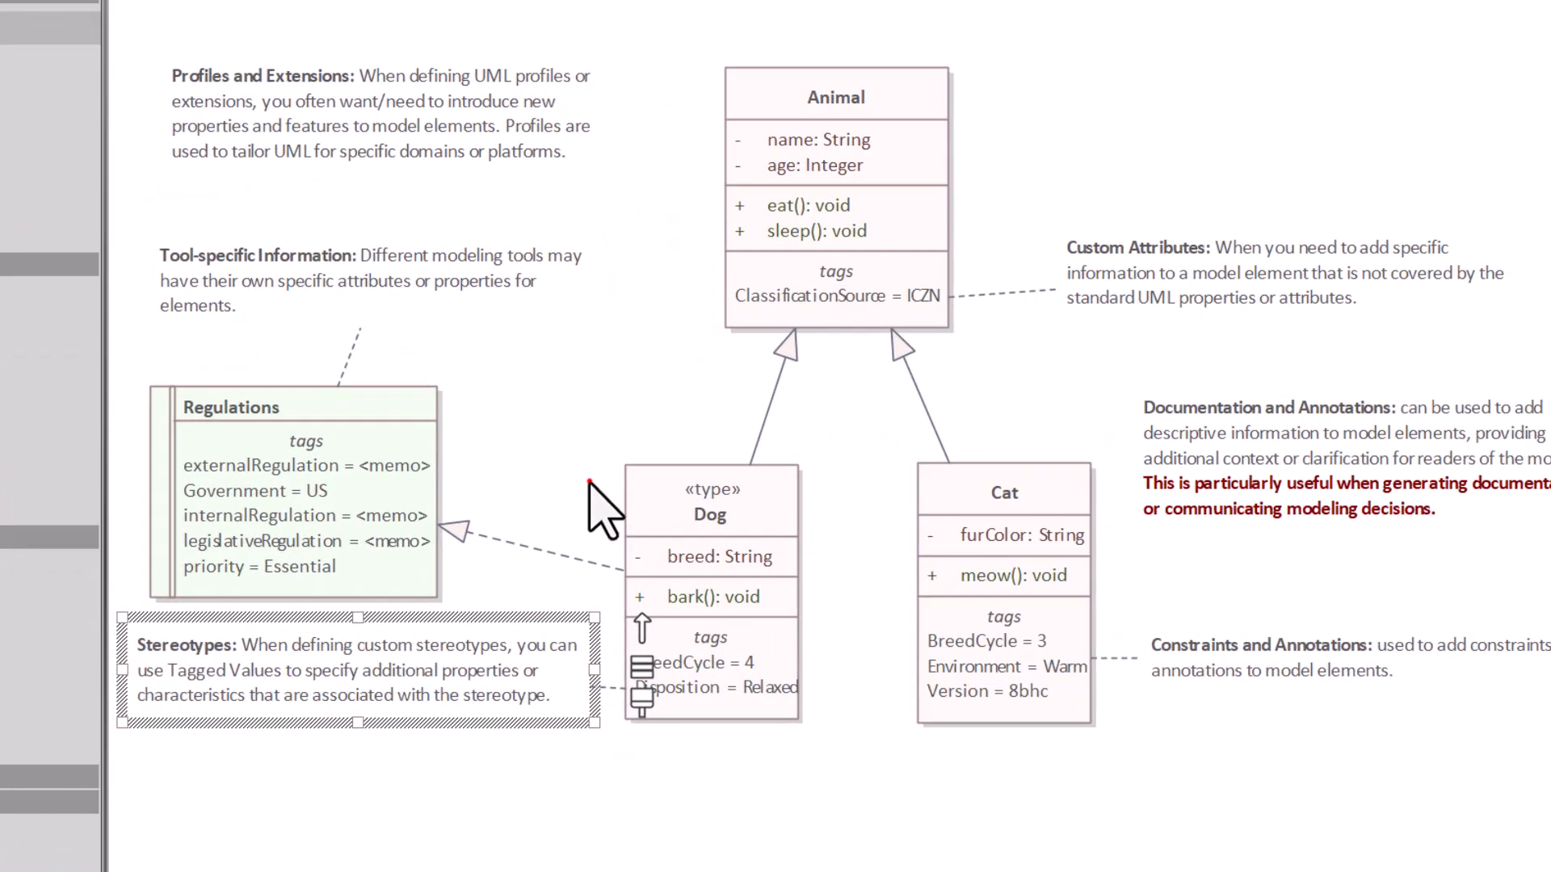
Step: Select the Dog class on the diagram and its Disposition tag to review them
left_click(542, 531)
left_click(707, 494)
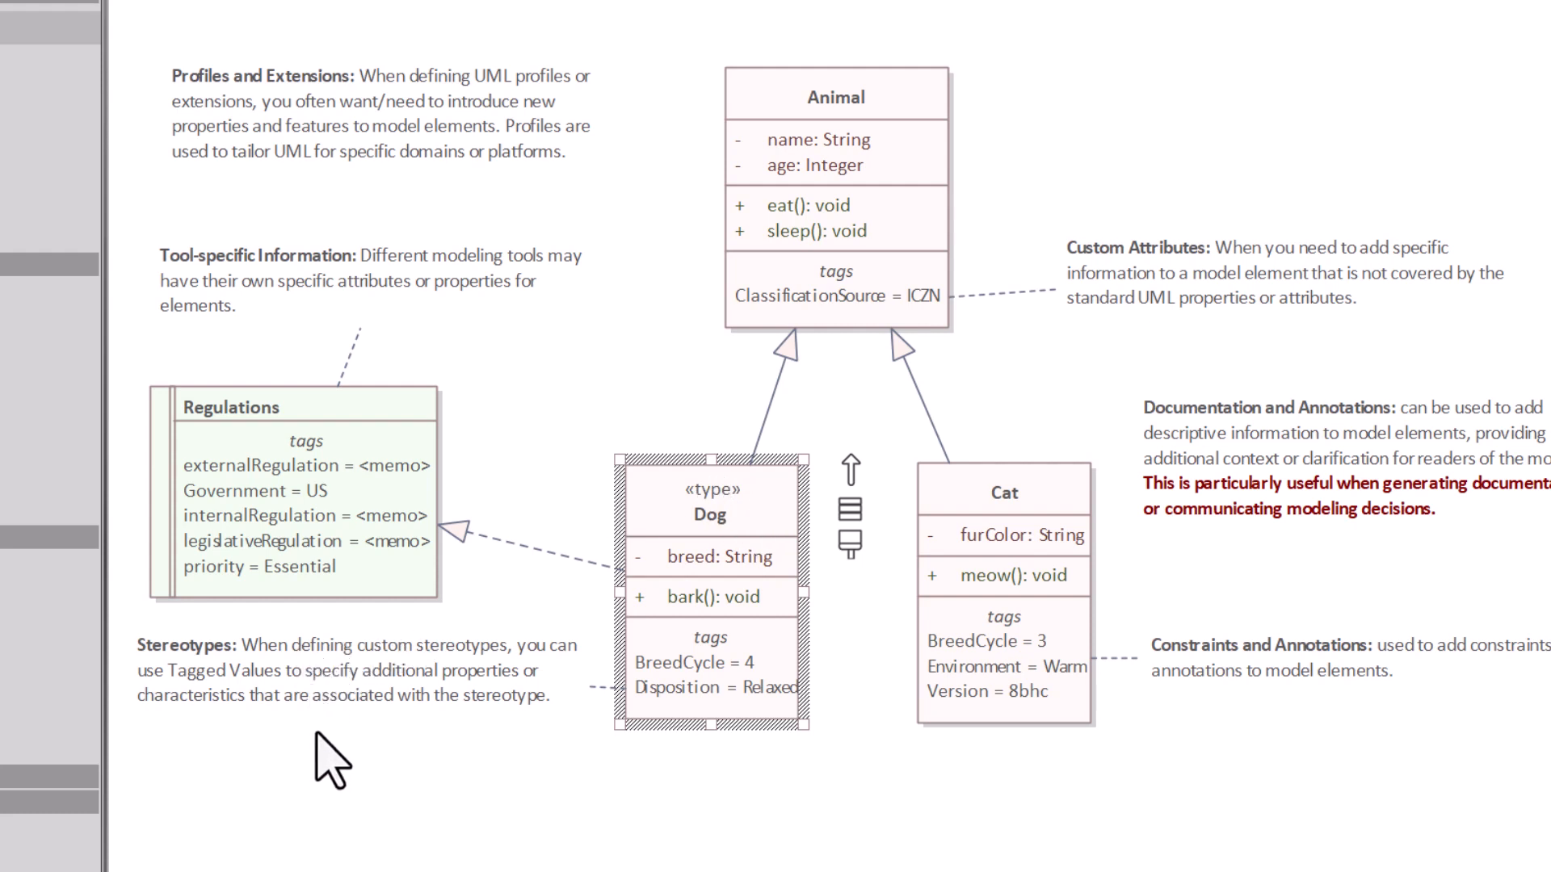
left_click(675, 691)
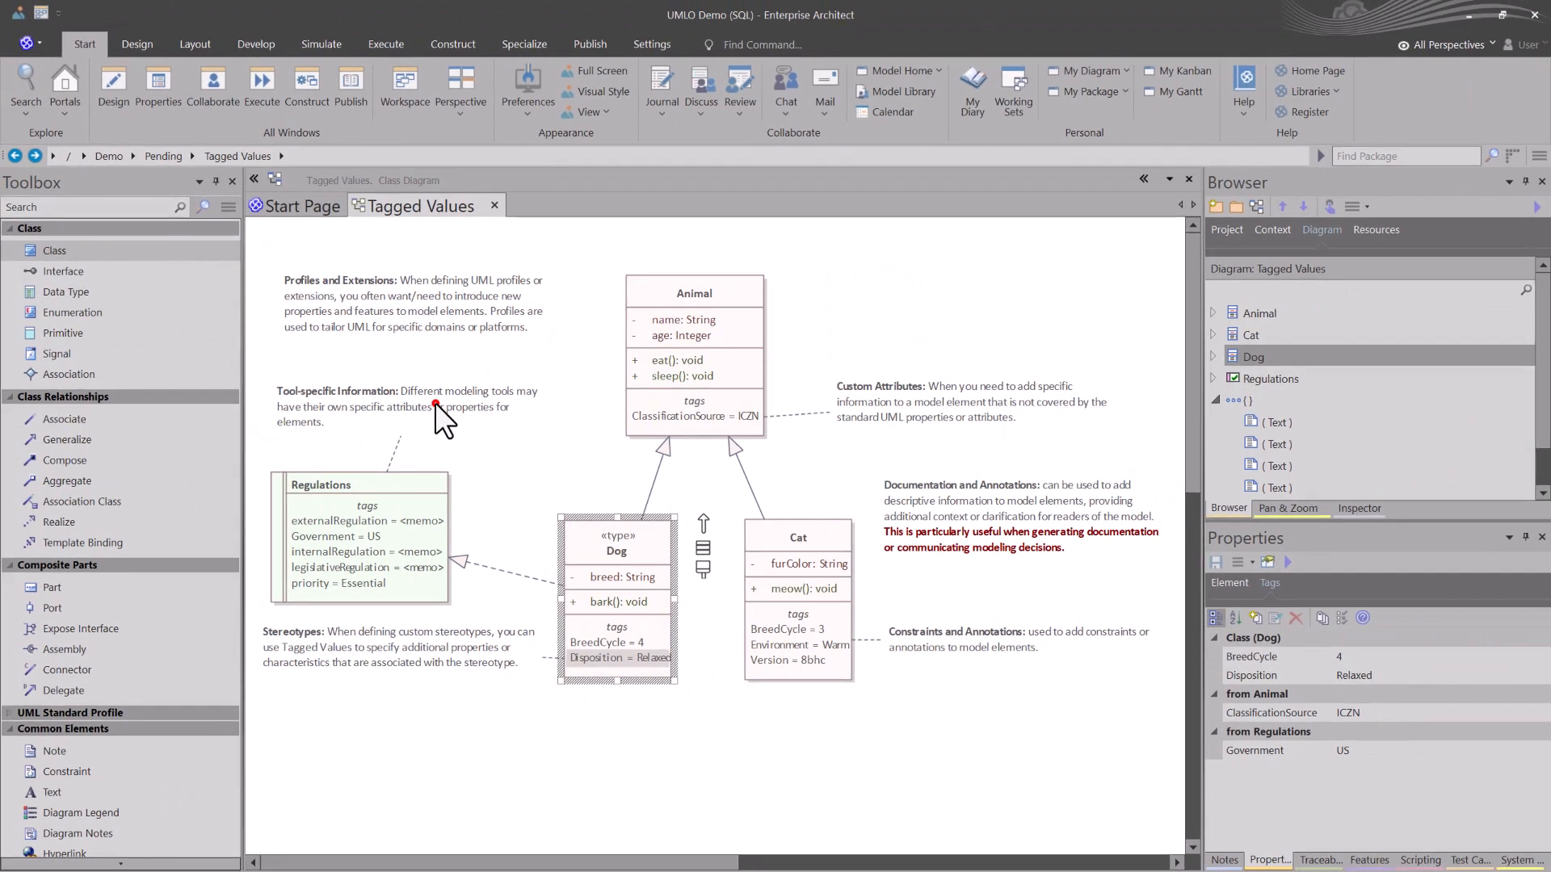
Step: Select the Regulations element on the diagram and switch the toolbox to the Requirements set
left_click(434, 412)
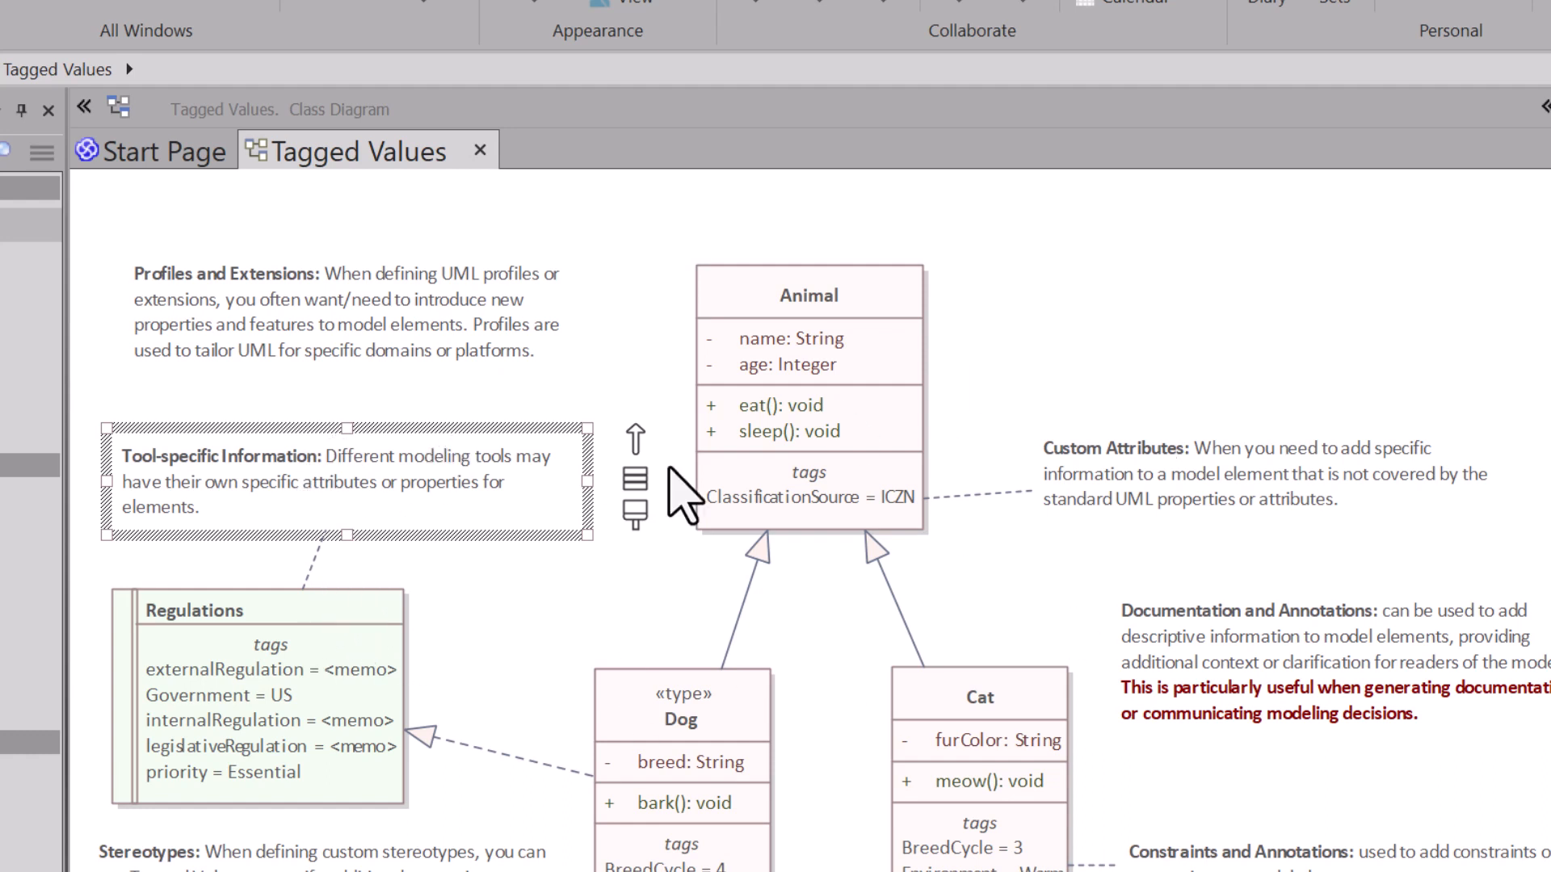
left_click(331, 644)
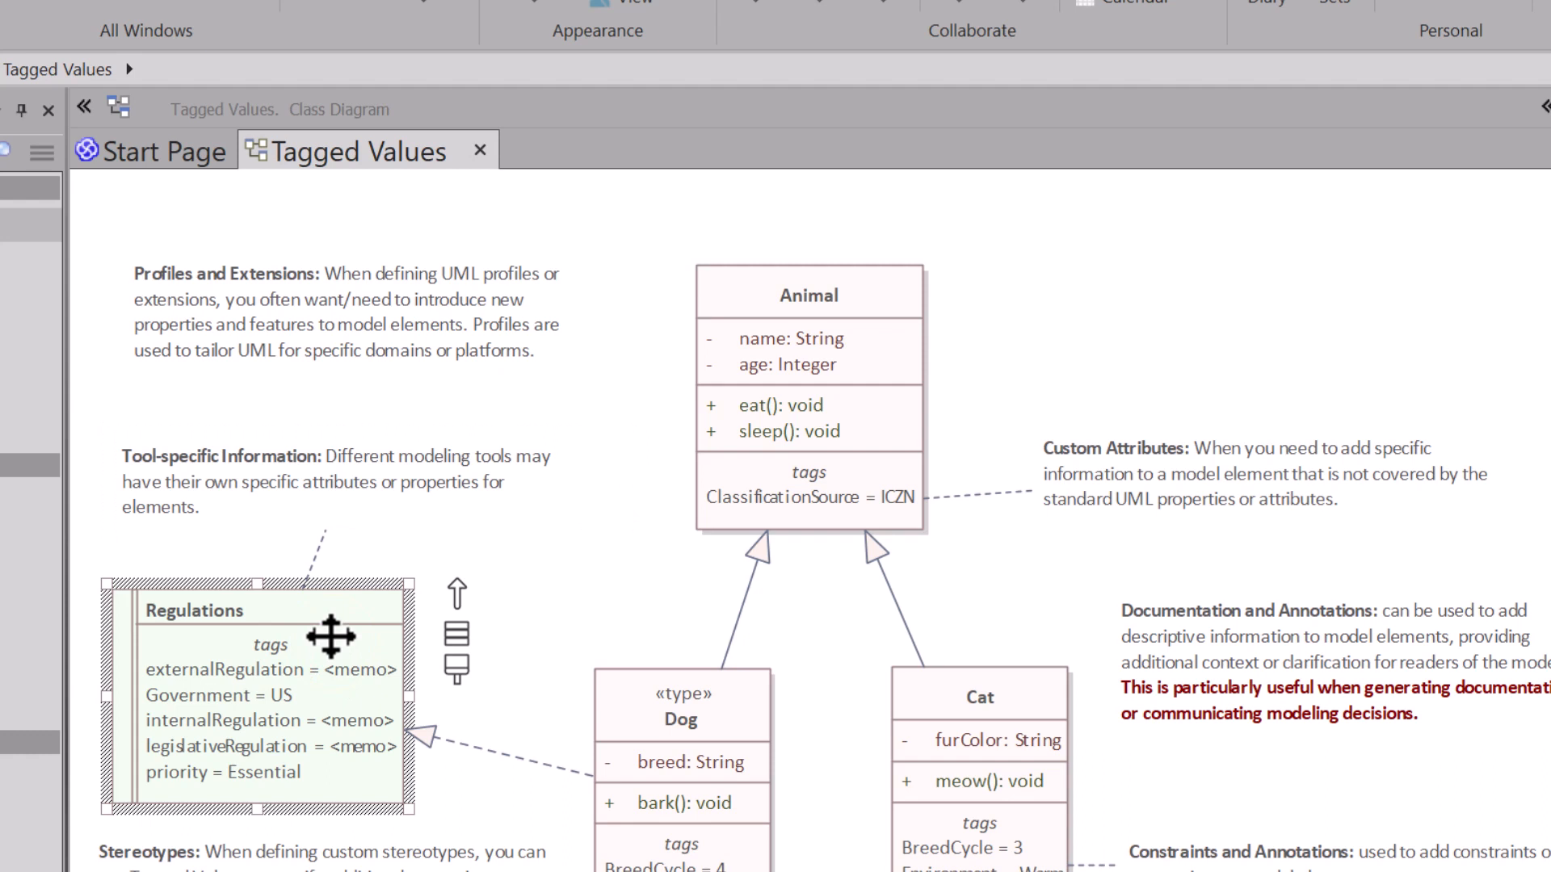
left_click(39, 153)
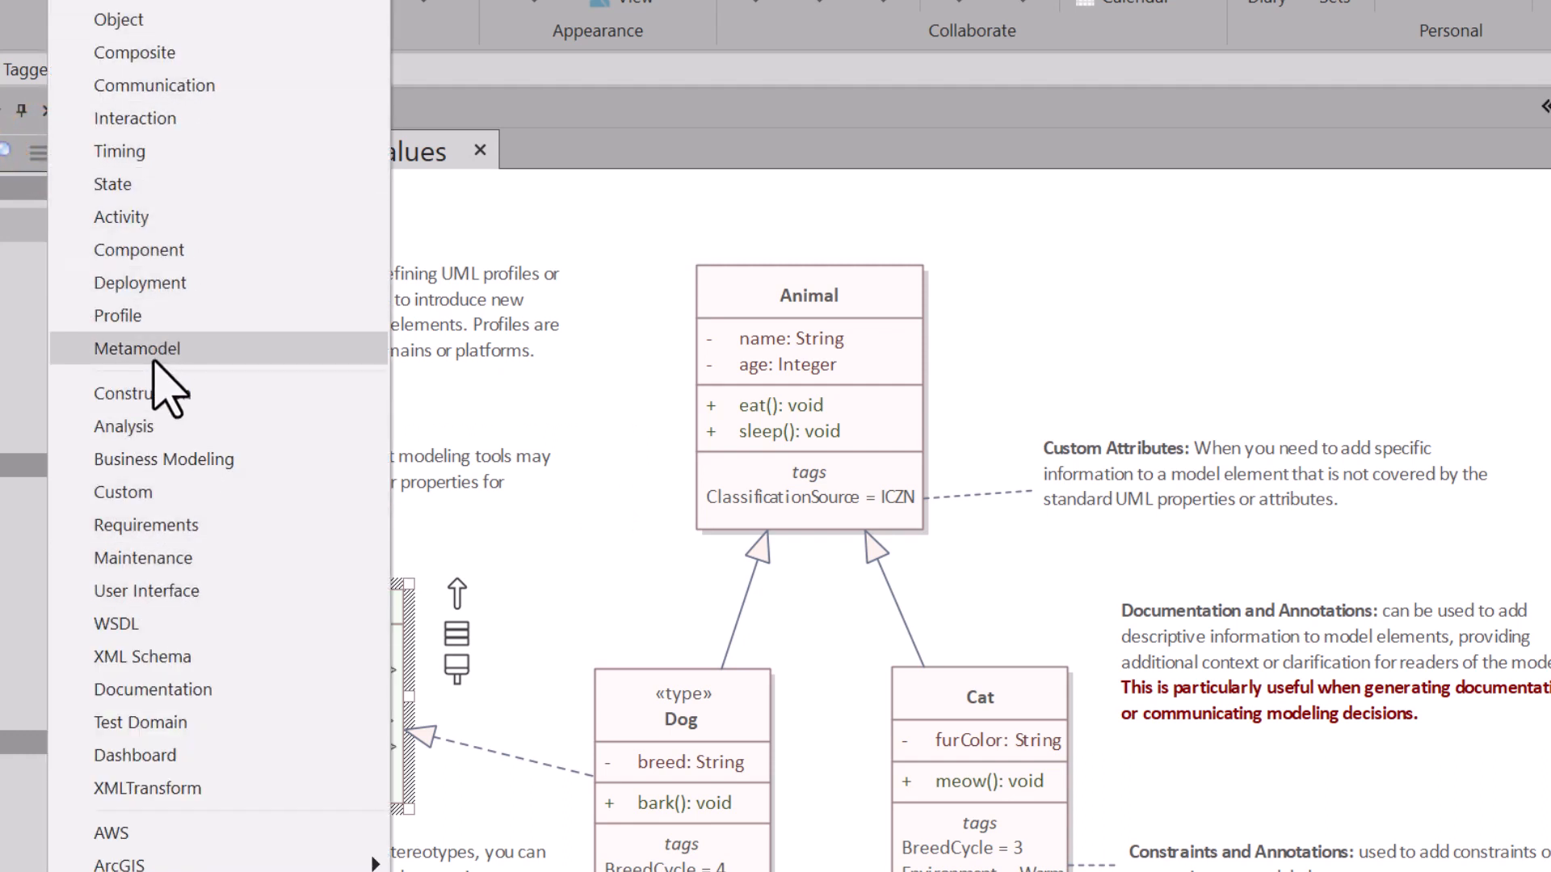
left_click(173, 525)
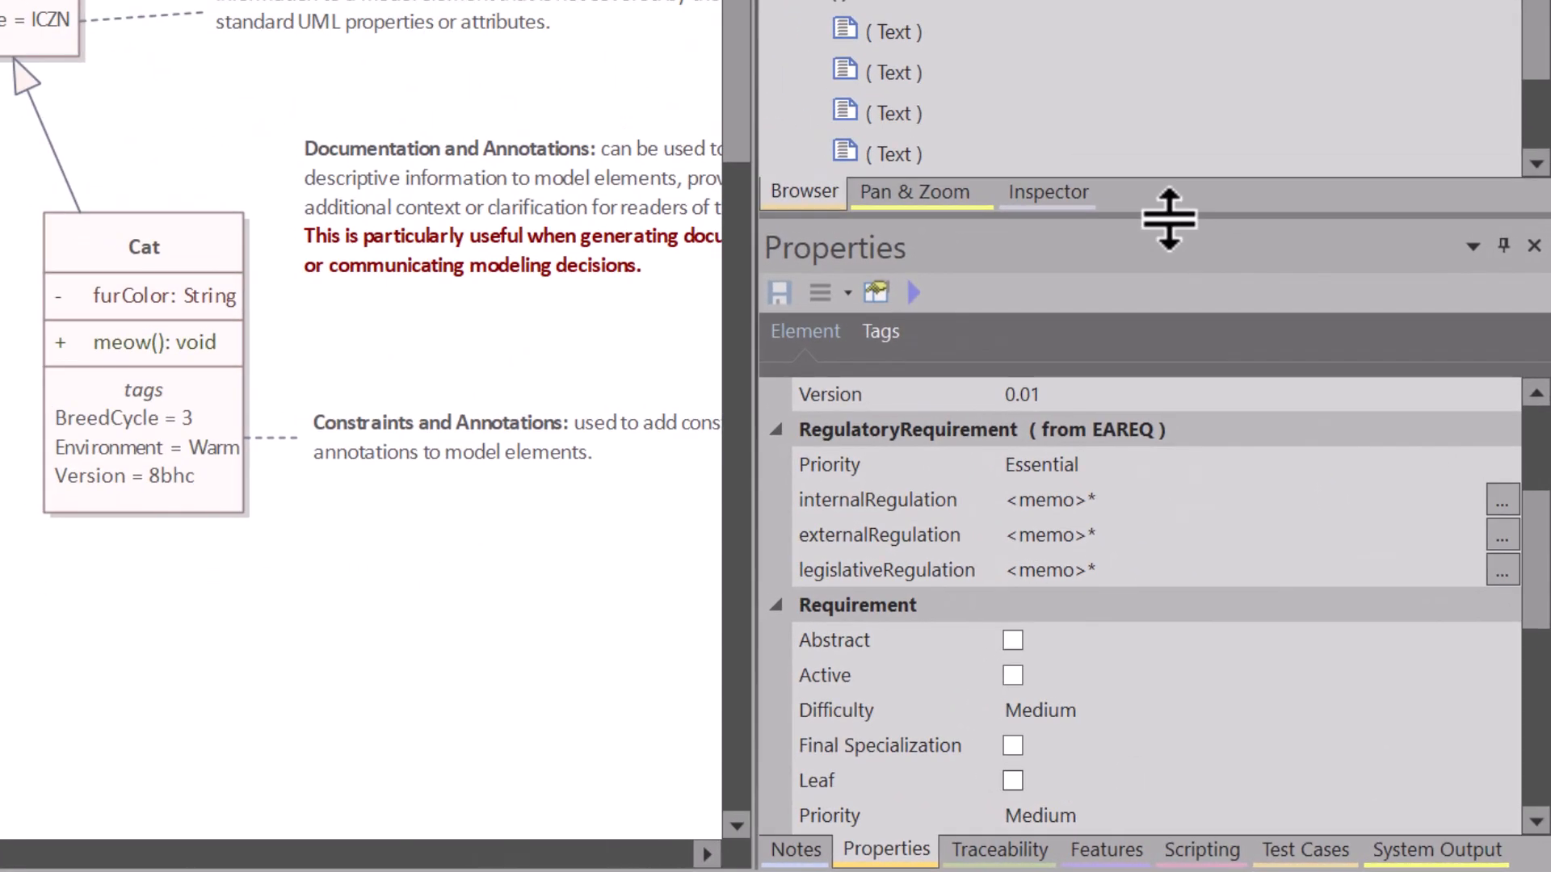
Step: Review the Regulations element's Government tag and its tagged value note, leaving the note without changes
left_click_drag(1166, 217, 1145, 6)
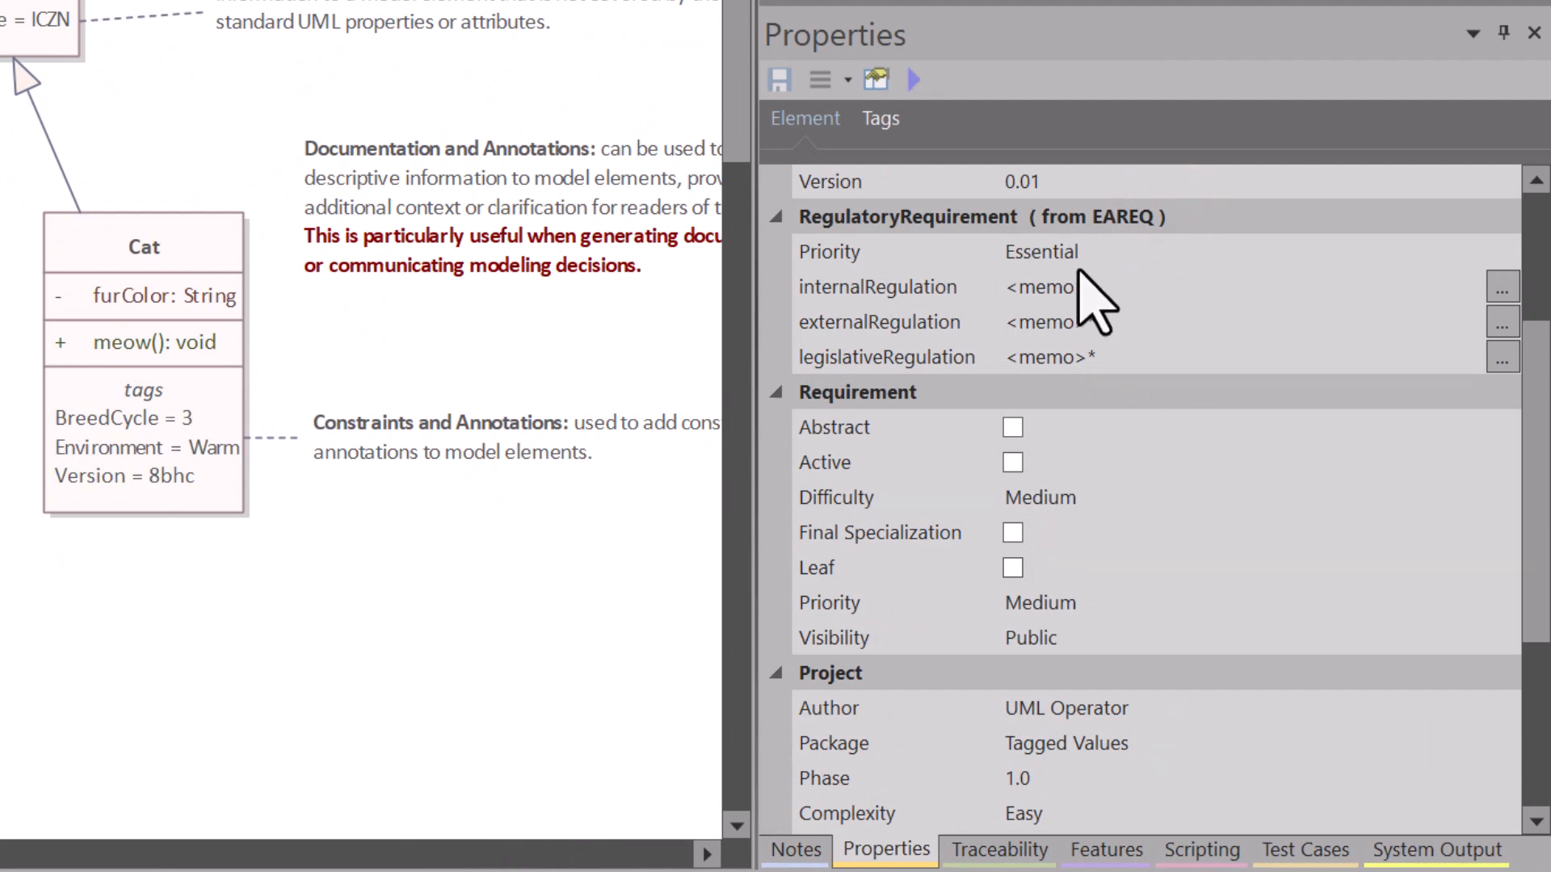
left_click(887, 119)
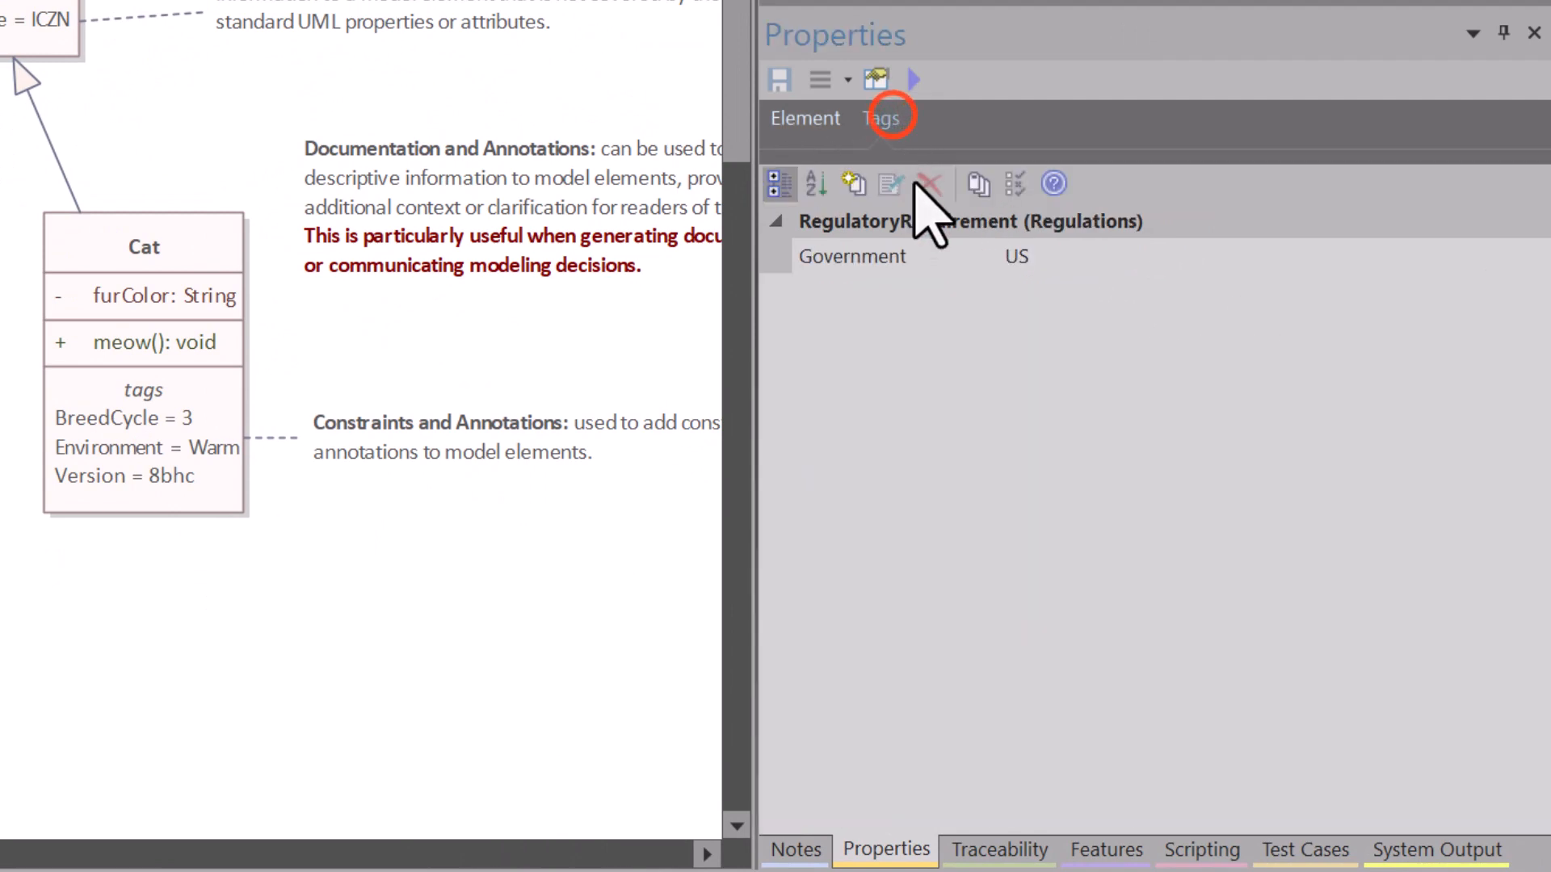
left_click(854, 256)
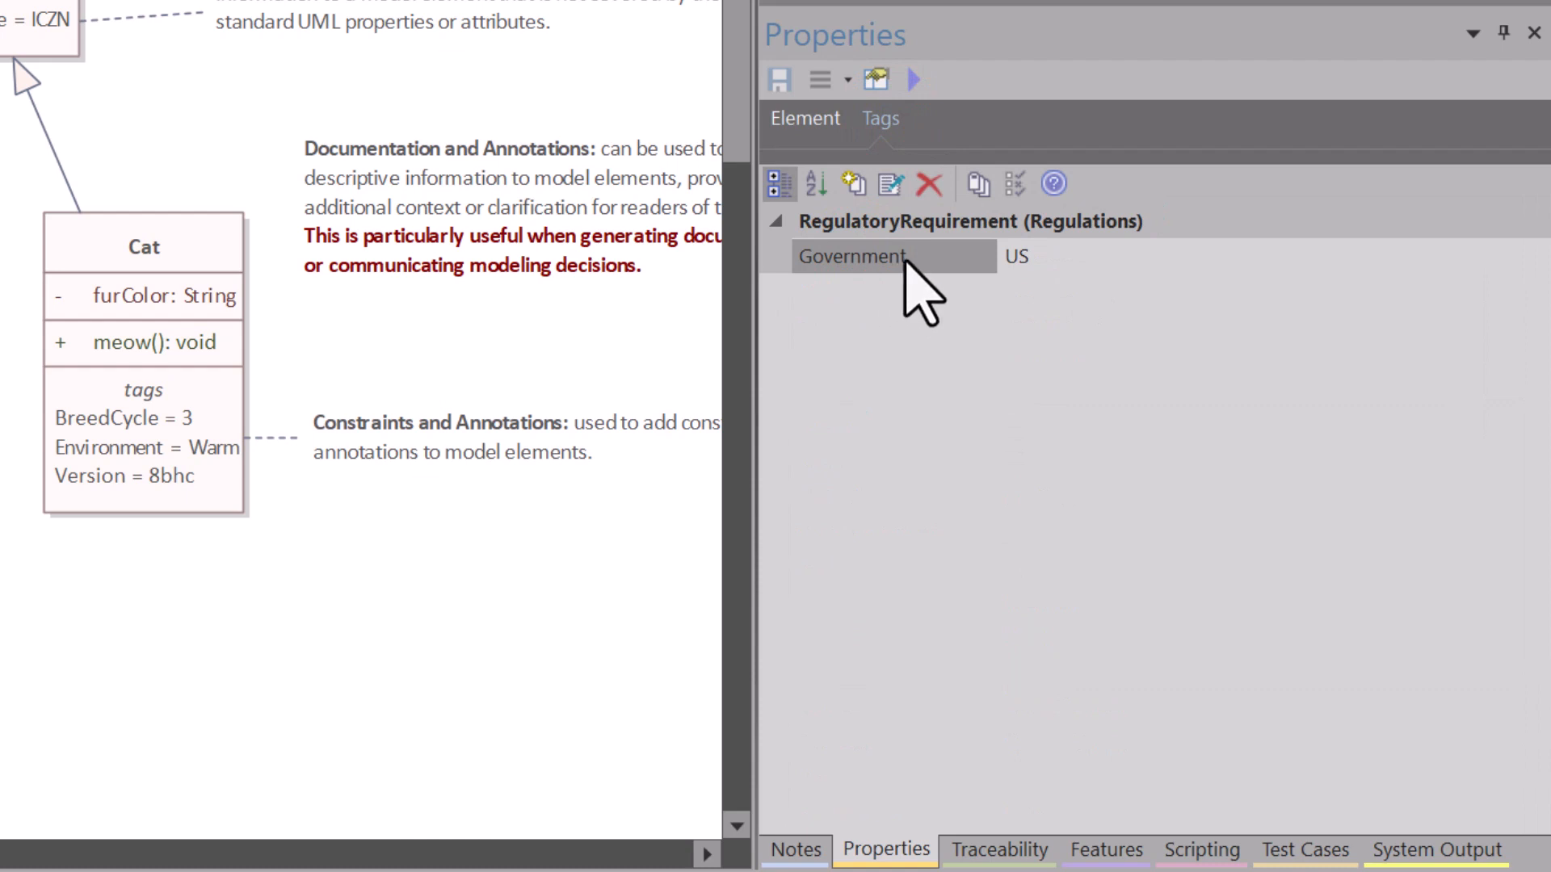
left_click(1054, 254)
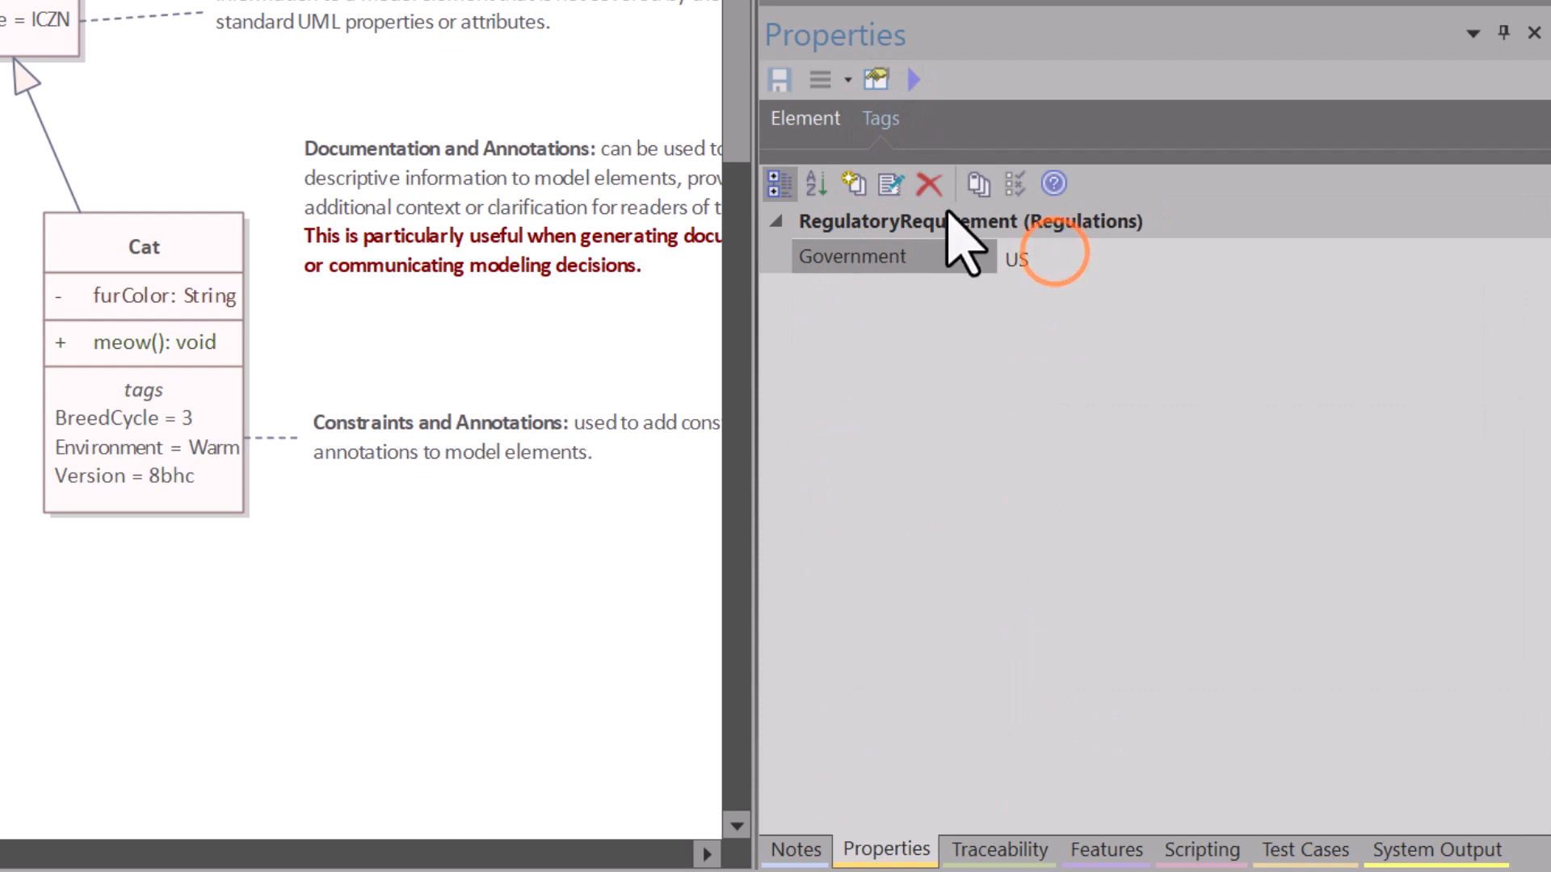
left_click(891, 188)
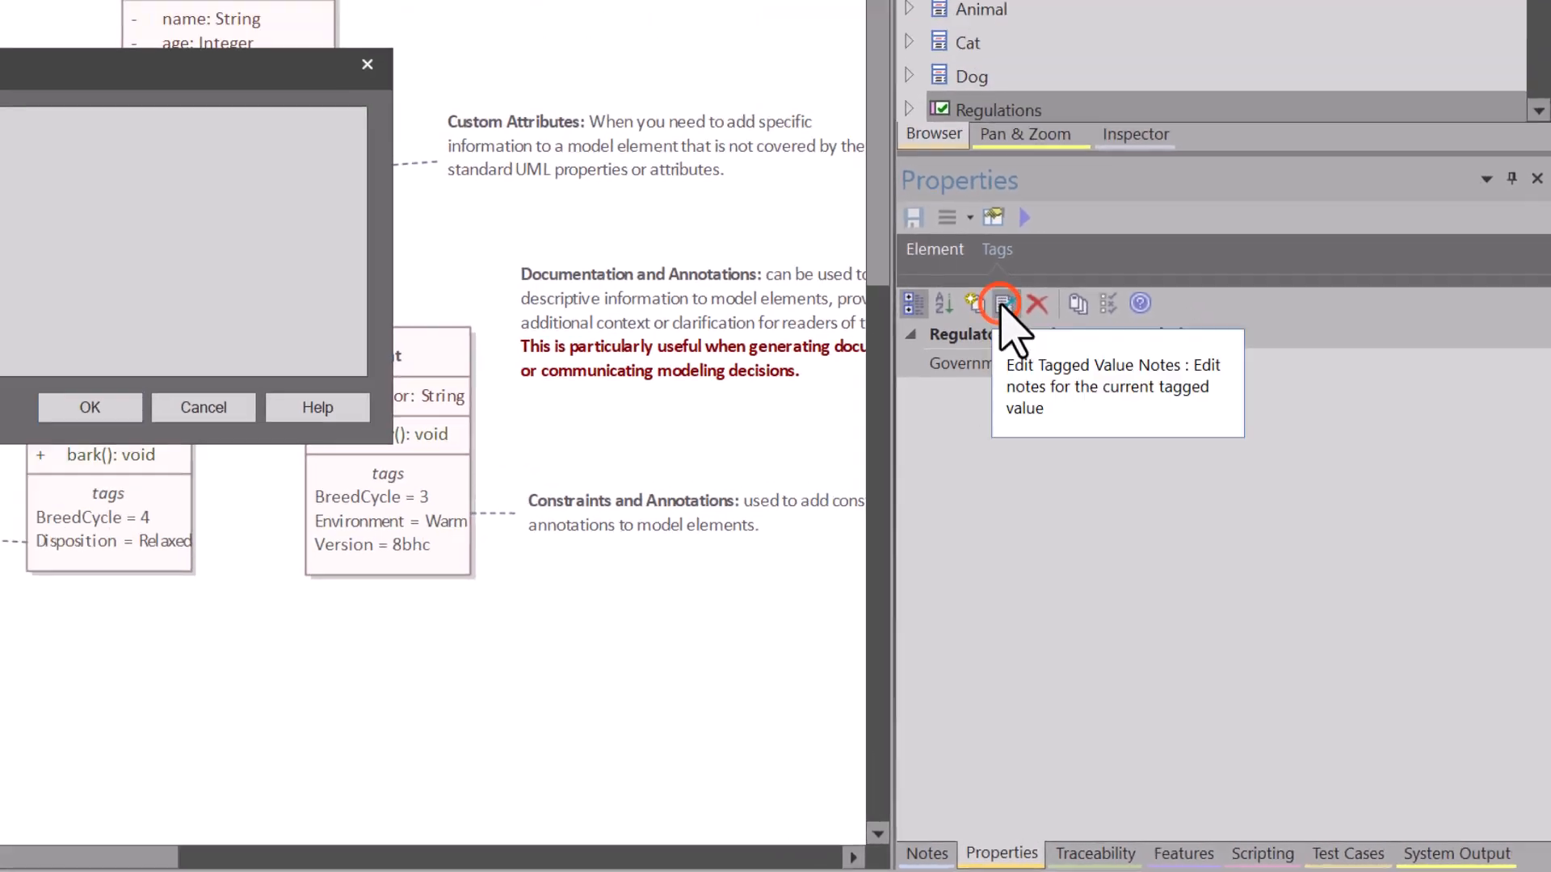
left_click(367, 462)
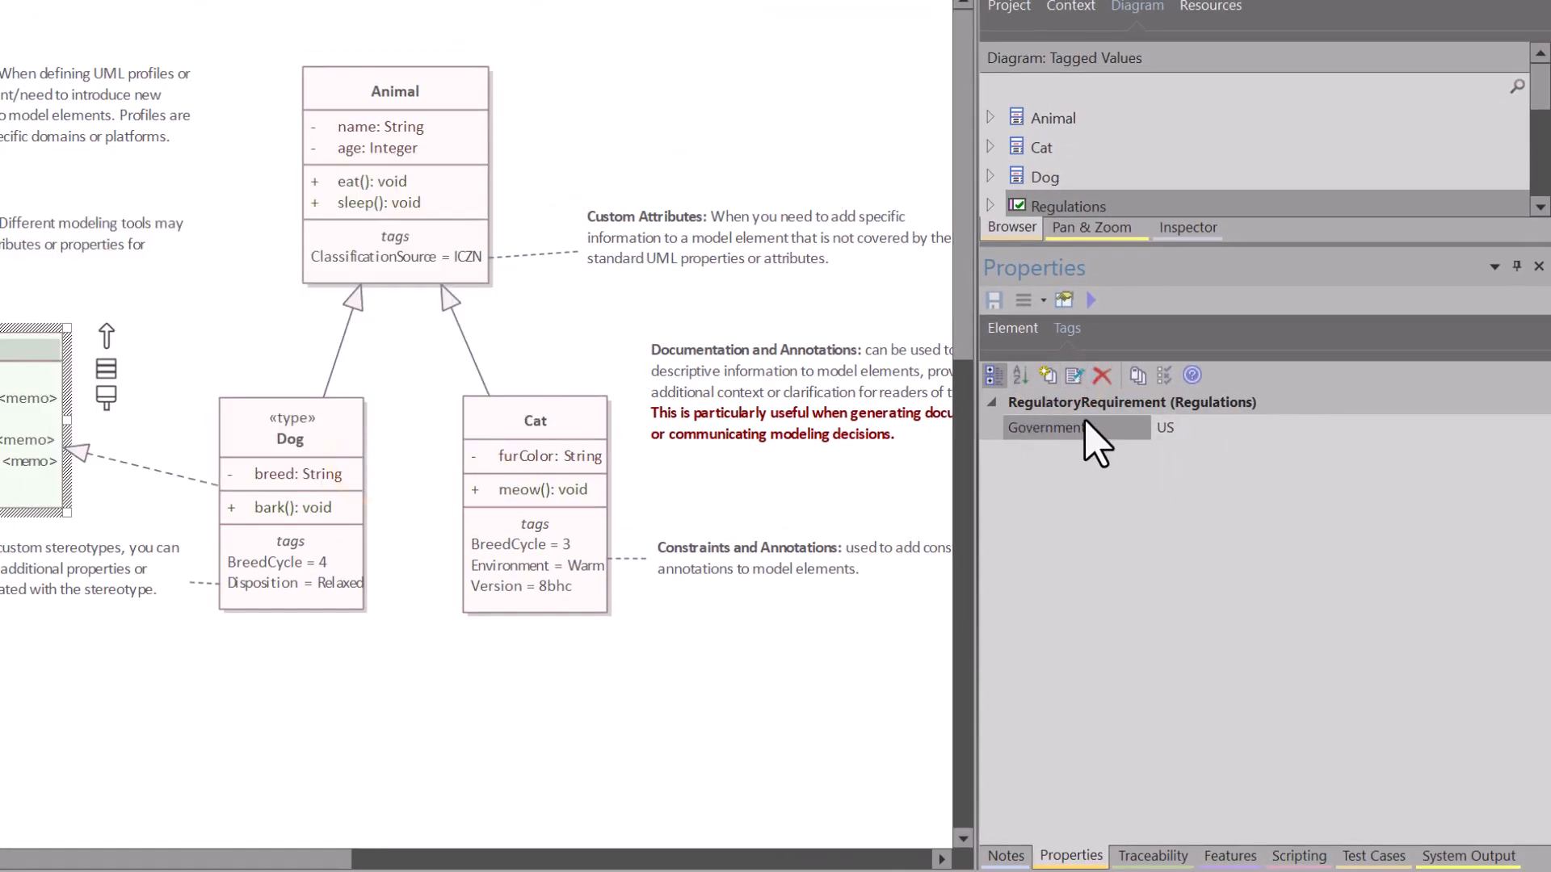
Step: Examine the Priority, internalRegulation, externalRegulation and legislativeRegulation properties in the Regulations element's RegulatoryRequirement group
left_click(1013, 328)
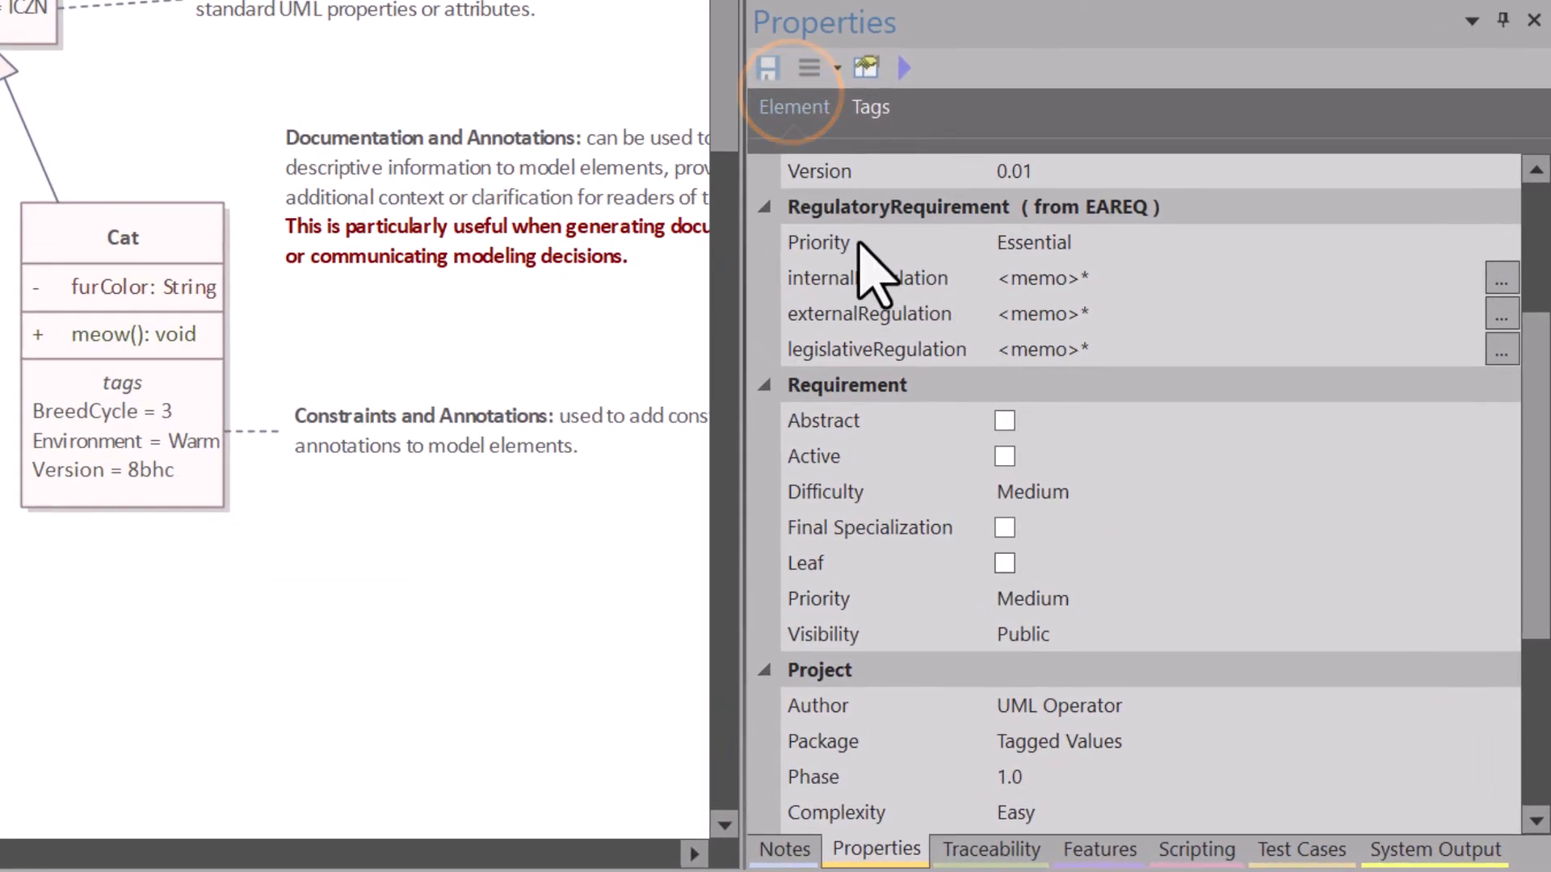
left_click(836, 236)
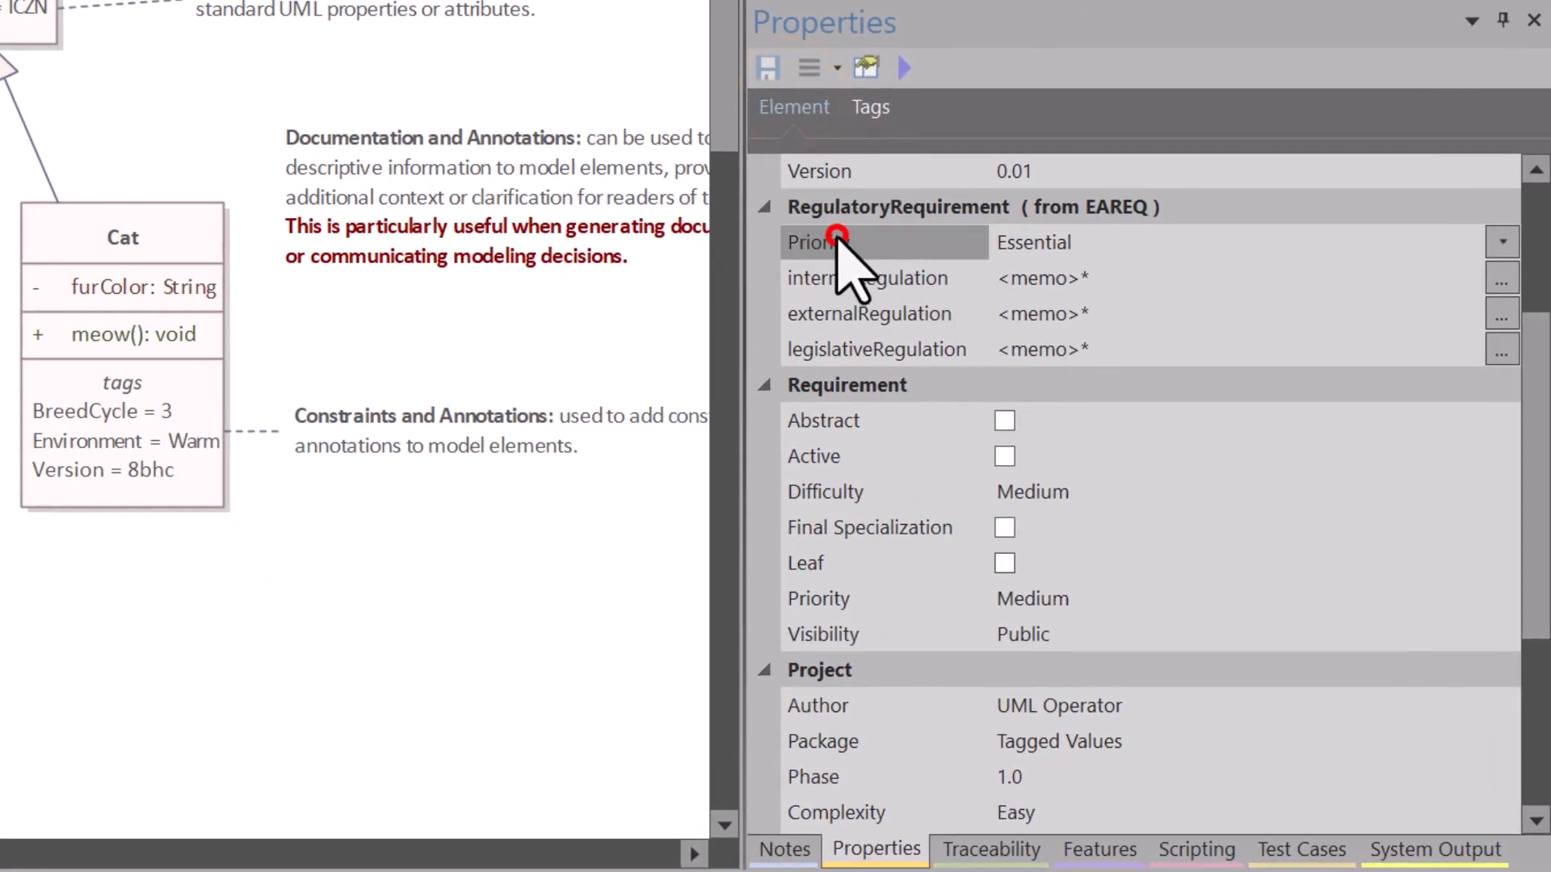
left_click(840, 278)
left_click(838, 313)
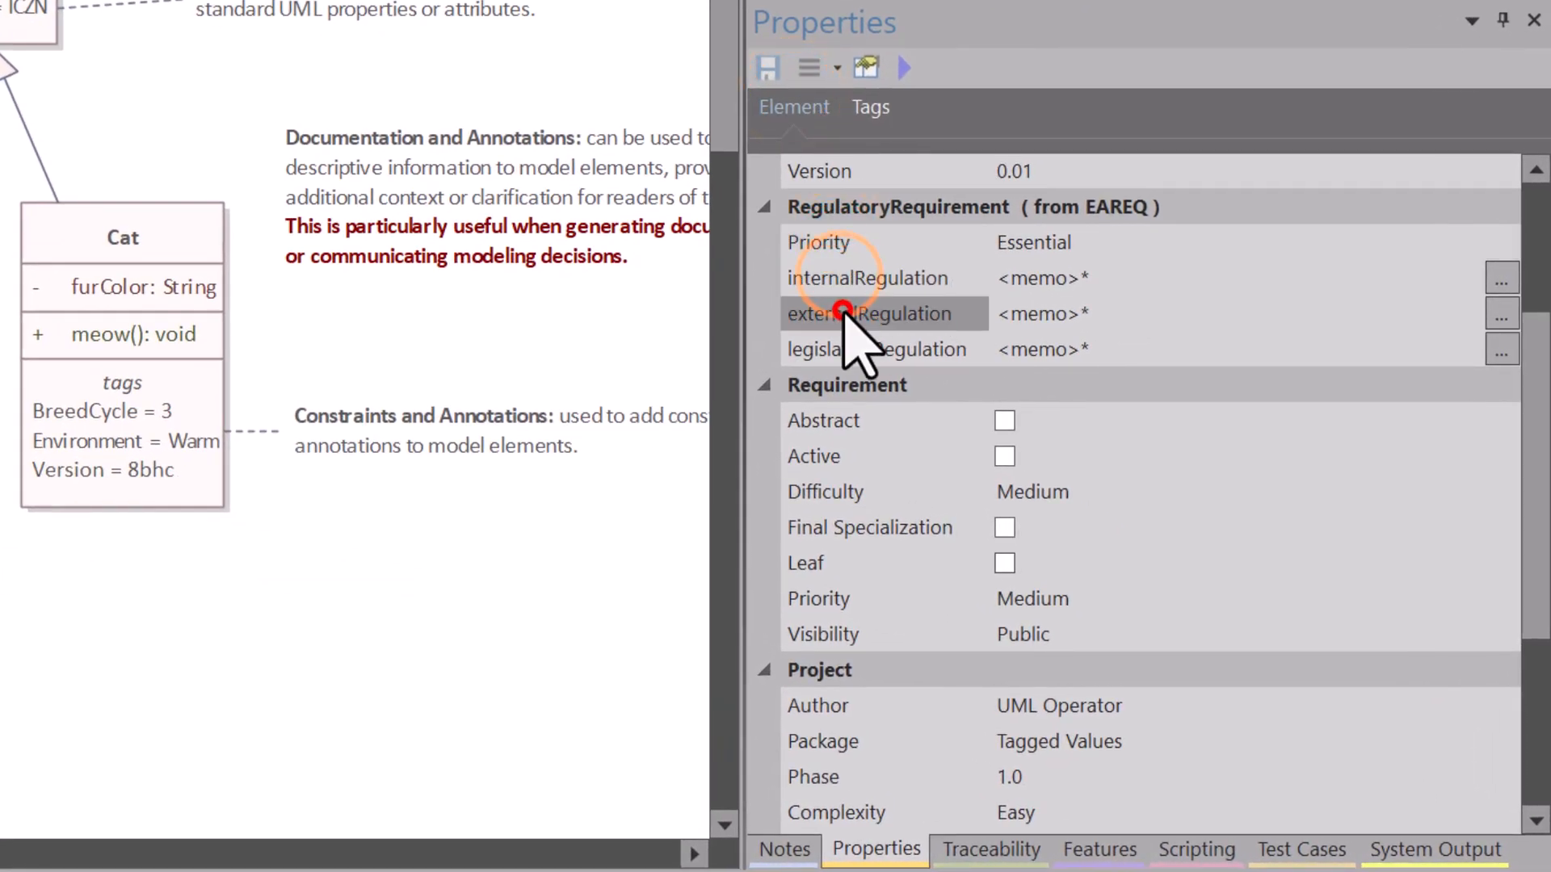
left_click(843, 243)
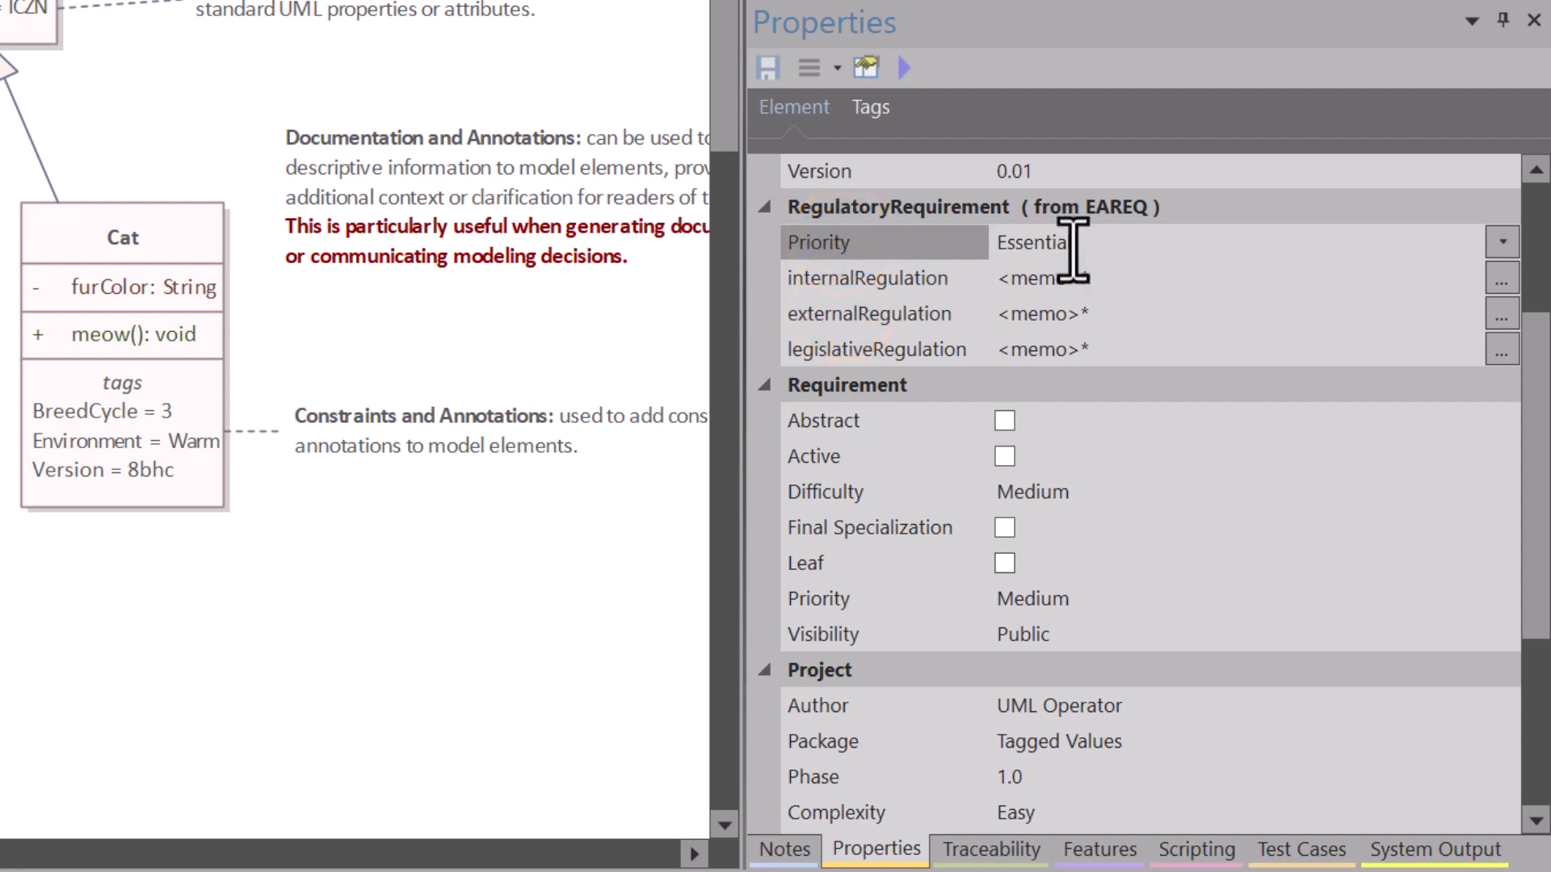
left_click(898, 278)
left_click(864, 313)
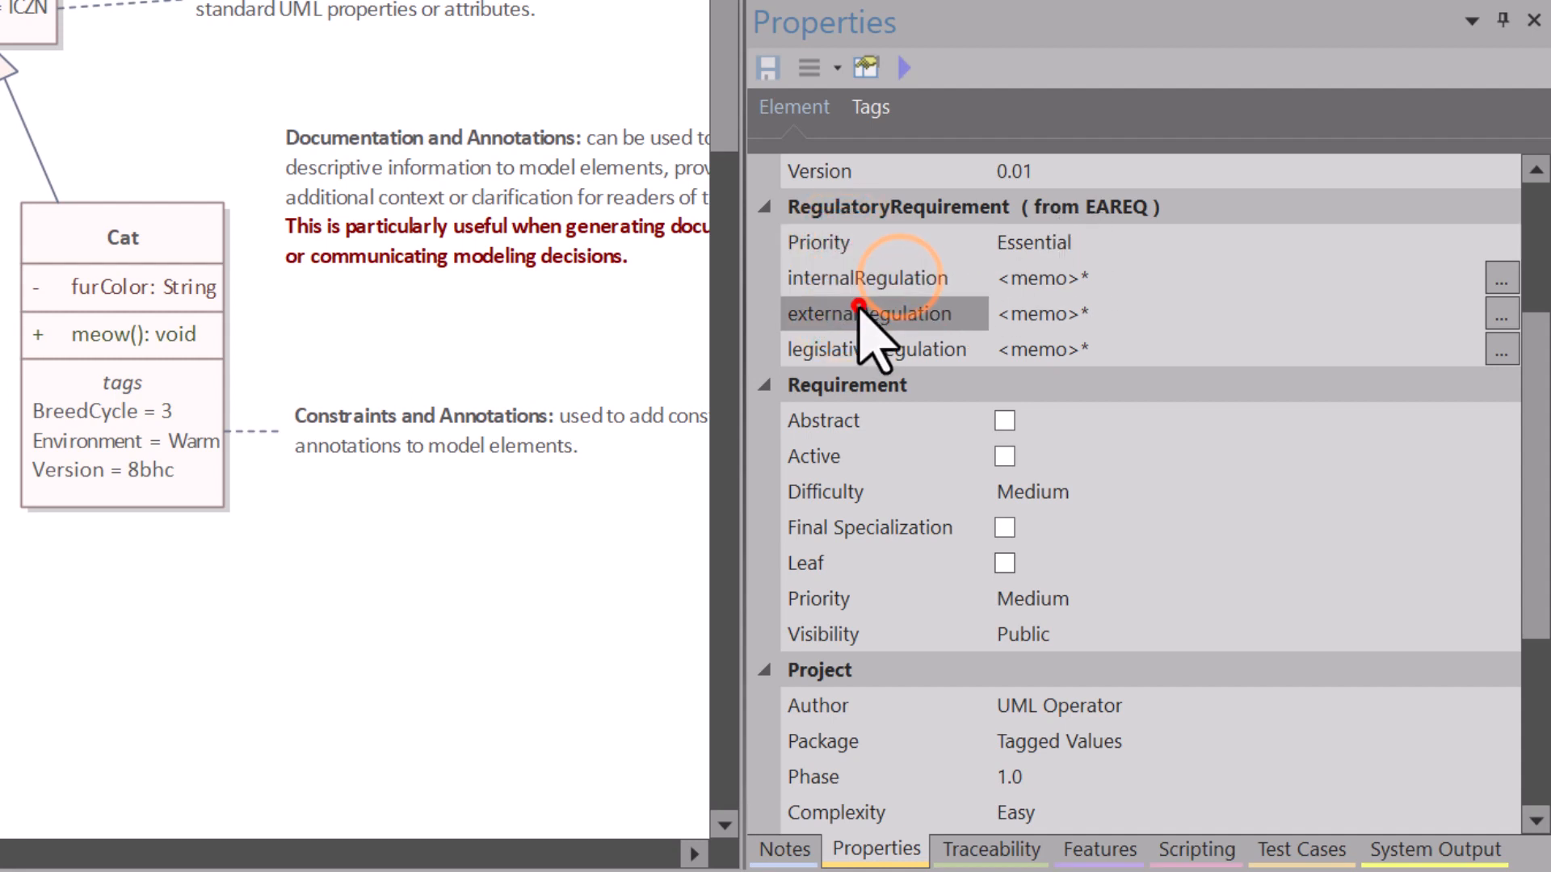
left_click(858, 350)
Step: View the memo text of the Regulations element's internalRegulation property and close it without changes
left_click(815, 278)
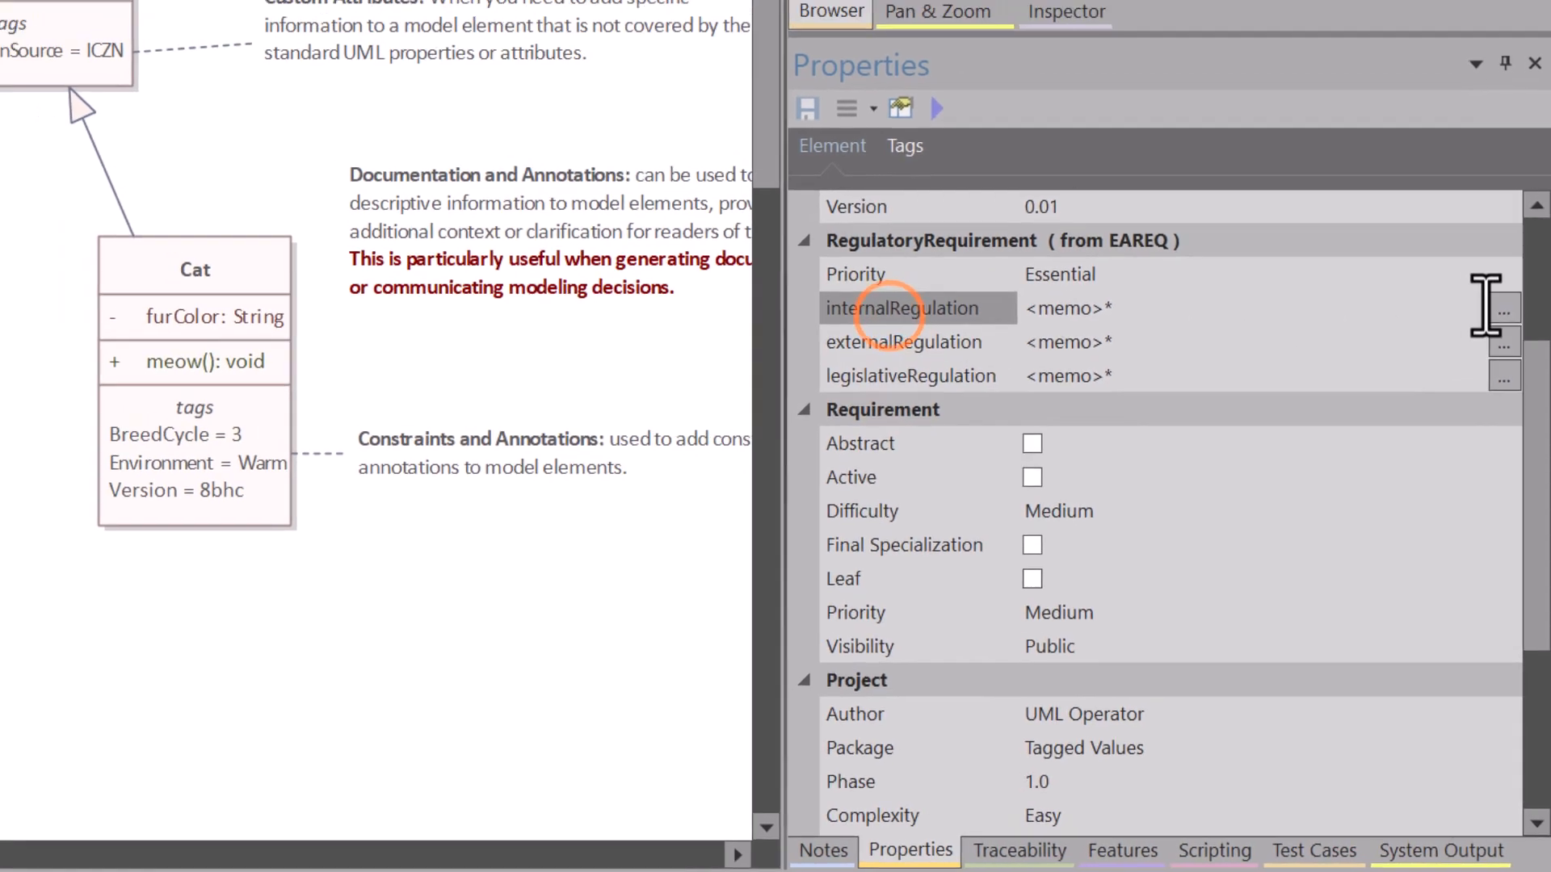
left_click(1501, 278)
left_click(17, 194)
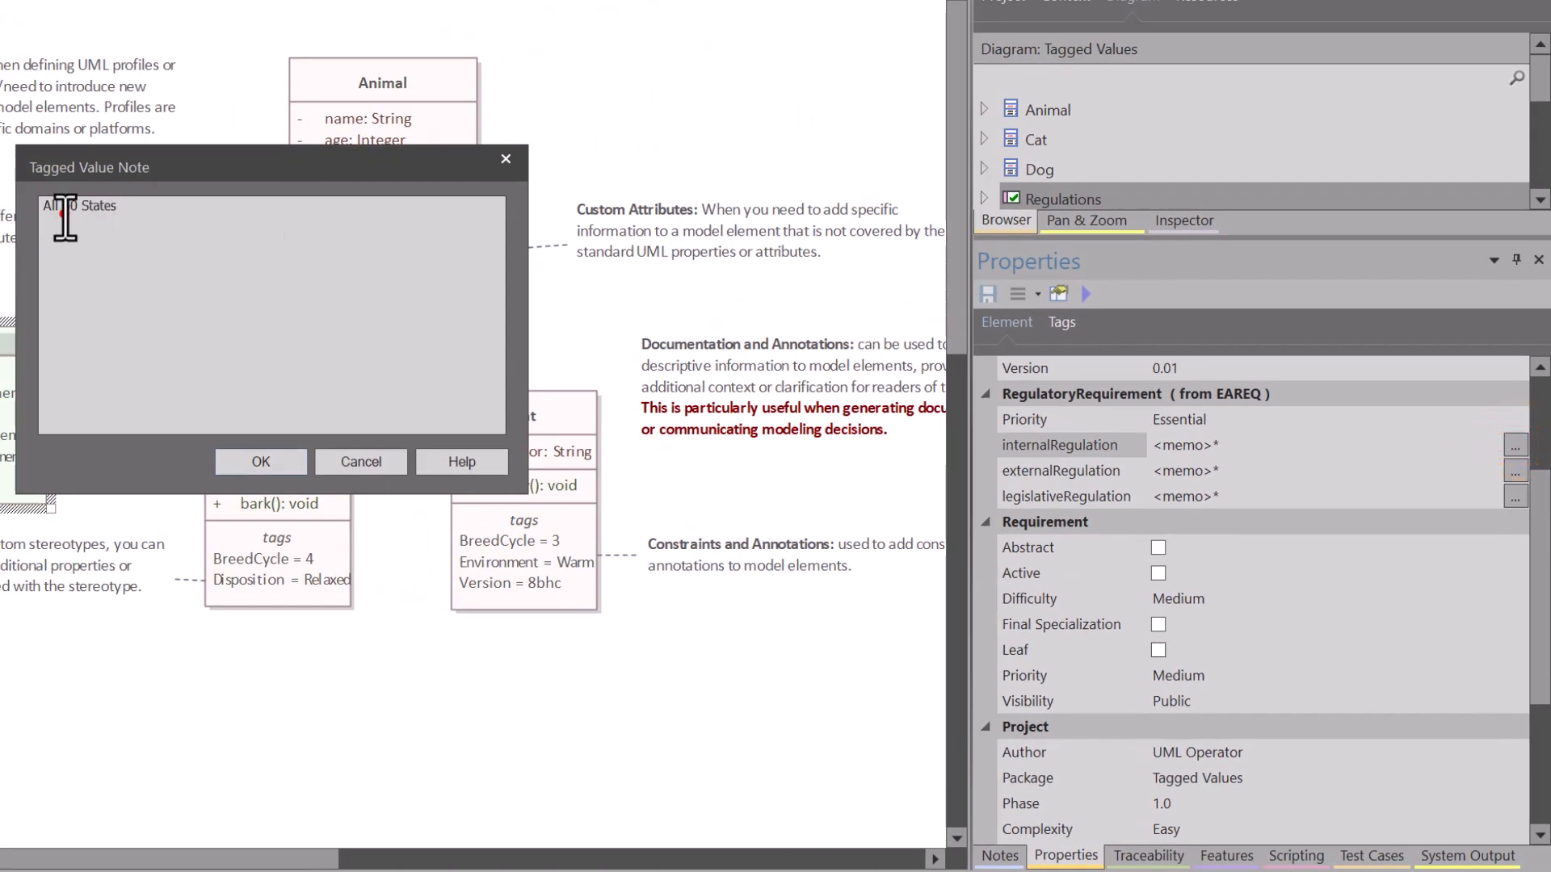
left_click(361, 461)
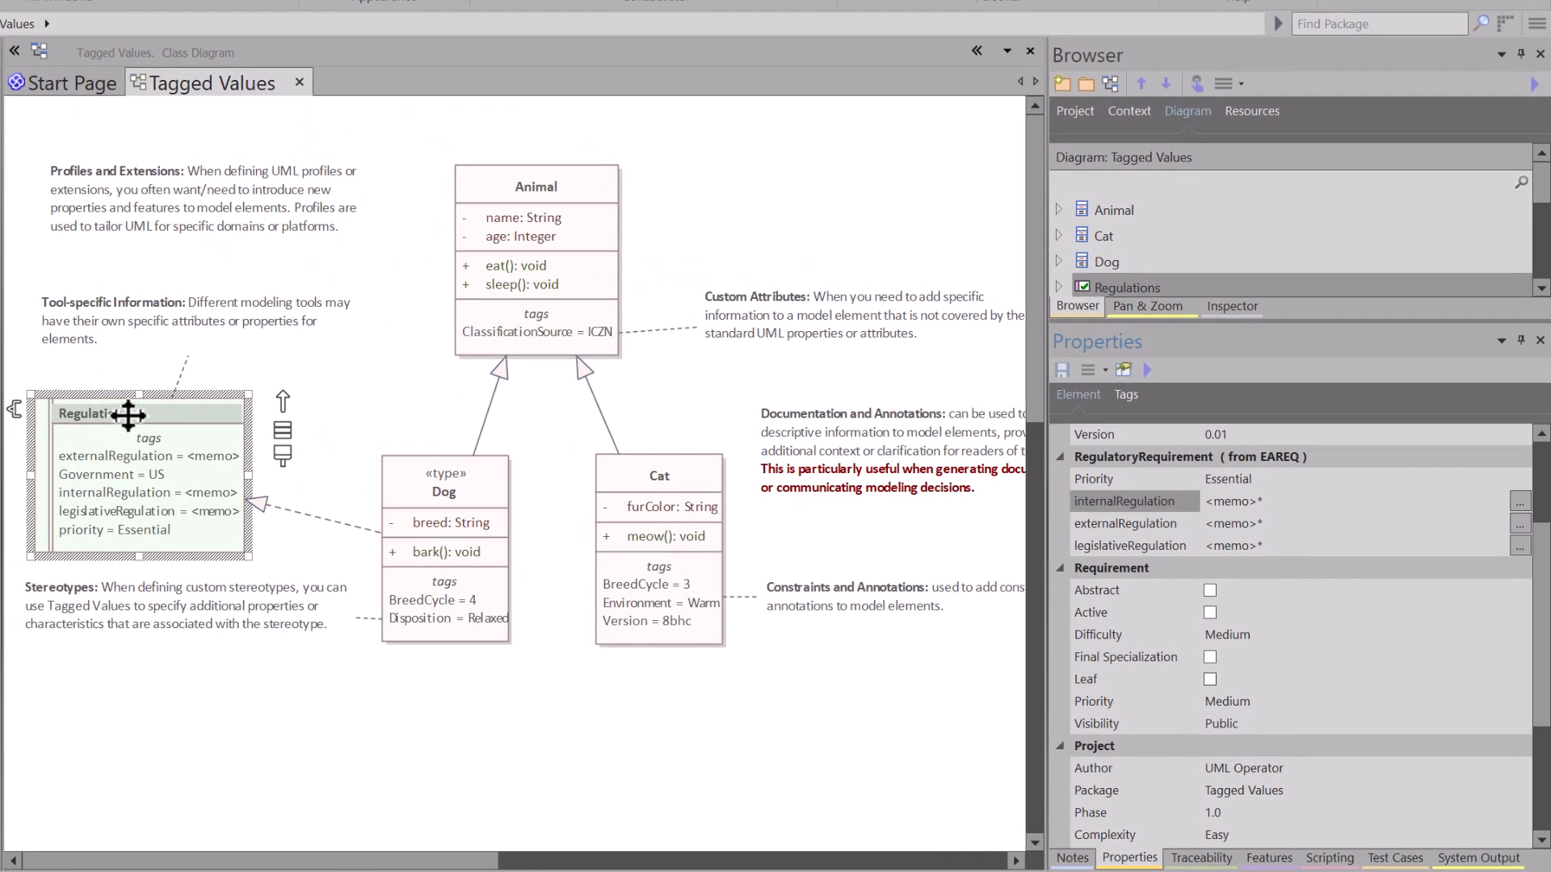
Step: Select the Regulations element on the diagram to review its displayed tags
left_click(128, 416)
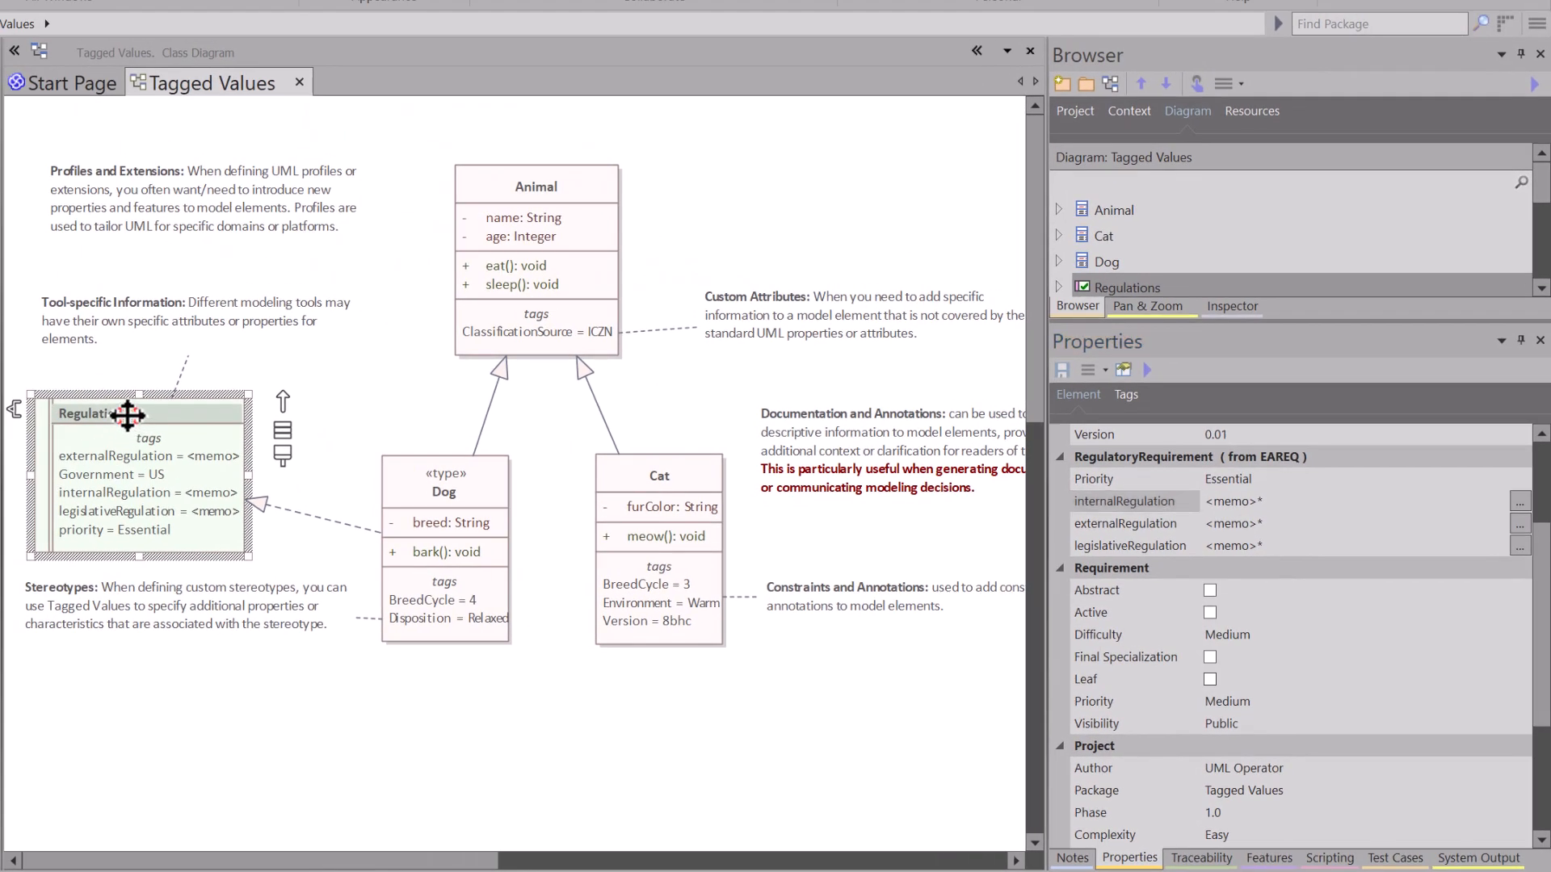
left_click(274, 430)
left_click(196, 442)
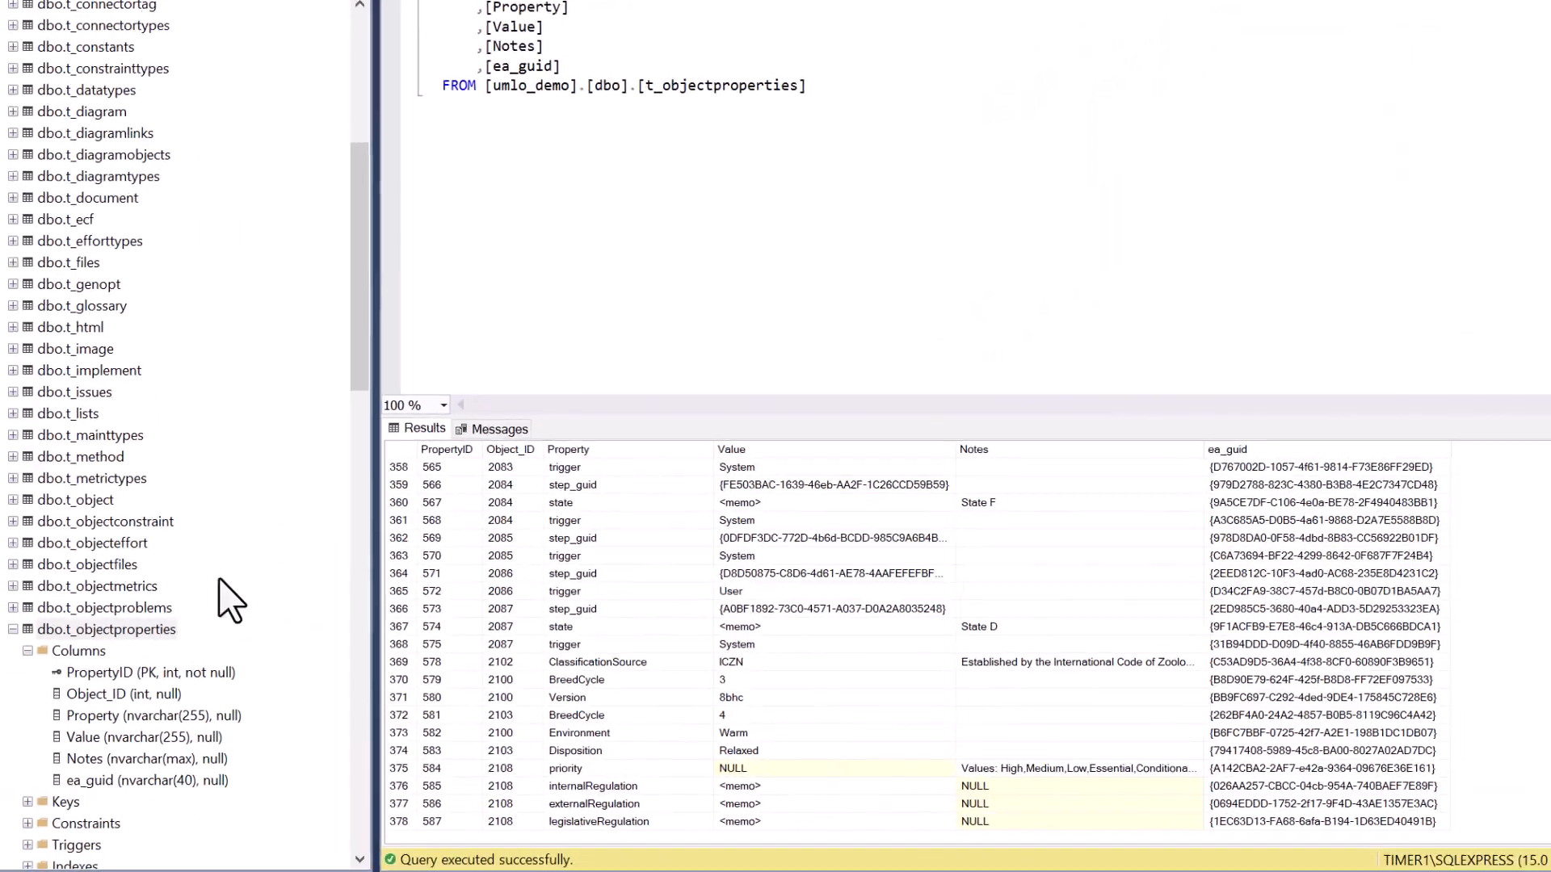
Step: In SQL Server Management Studio, locate the t_objectproperties table and examine its internalRegulation, externalRegulation and legislativeRegulation rows in the query results
left_click(133, 628)
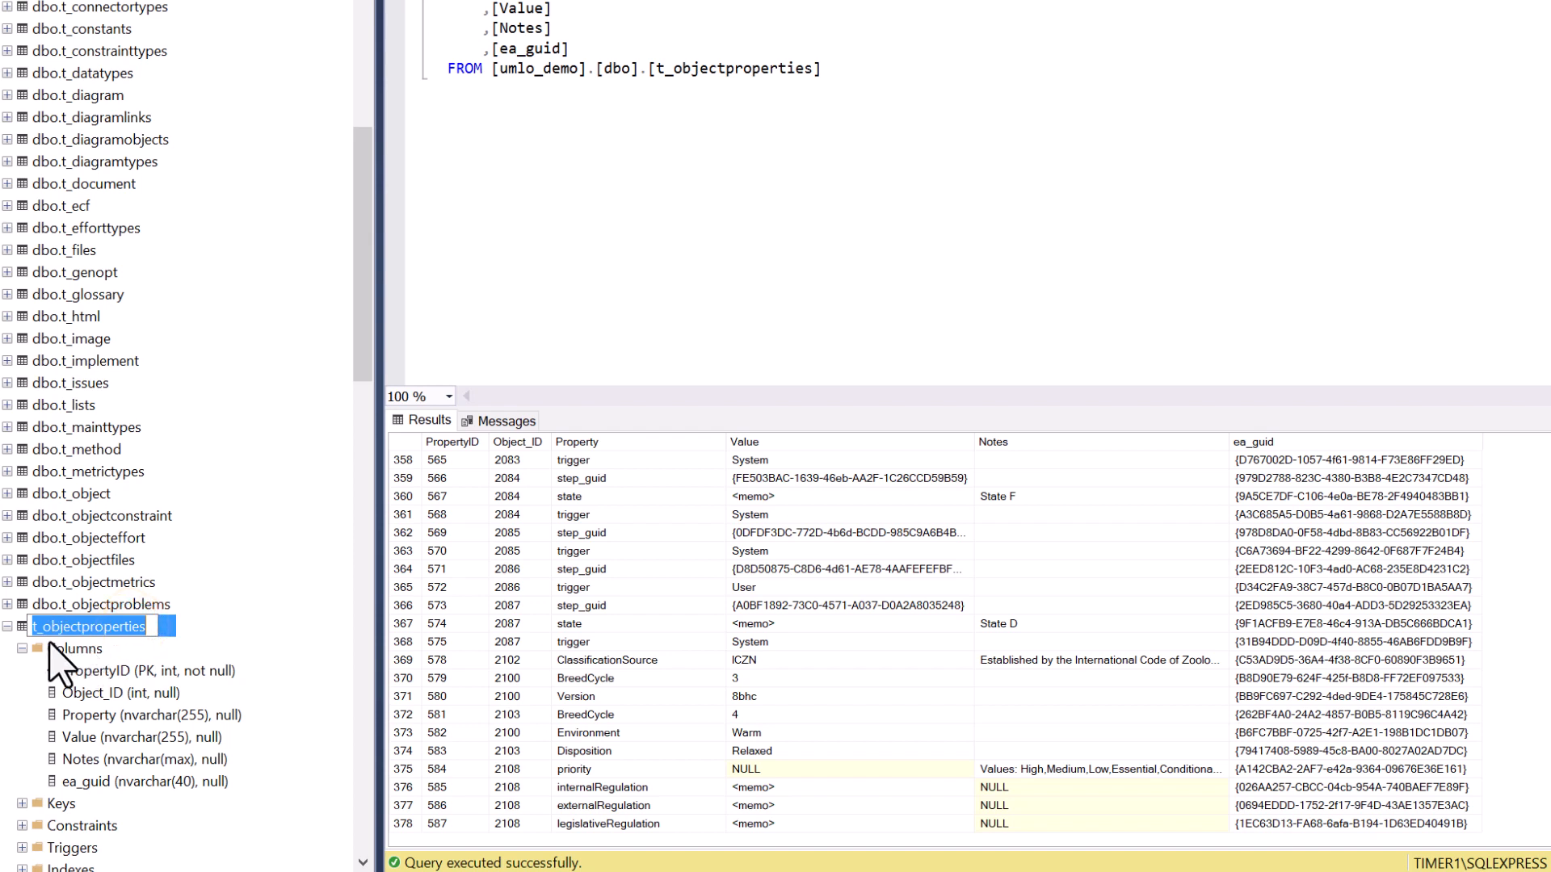
left_click(271, 643)
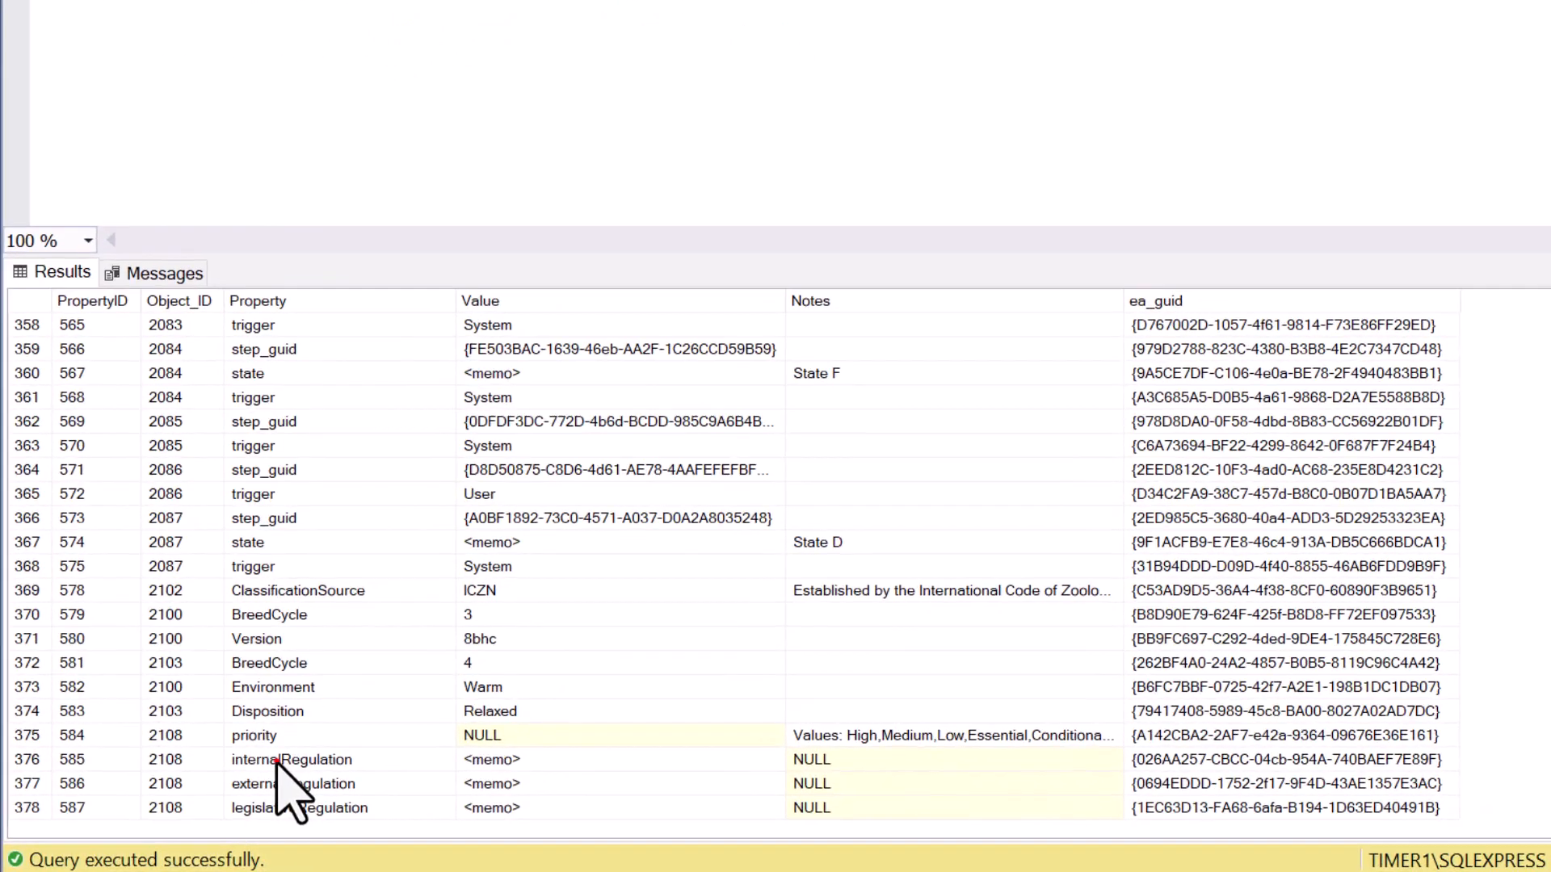
left_click(592, 787)
left_click(274, 782)
left_click(274, 807)
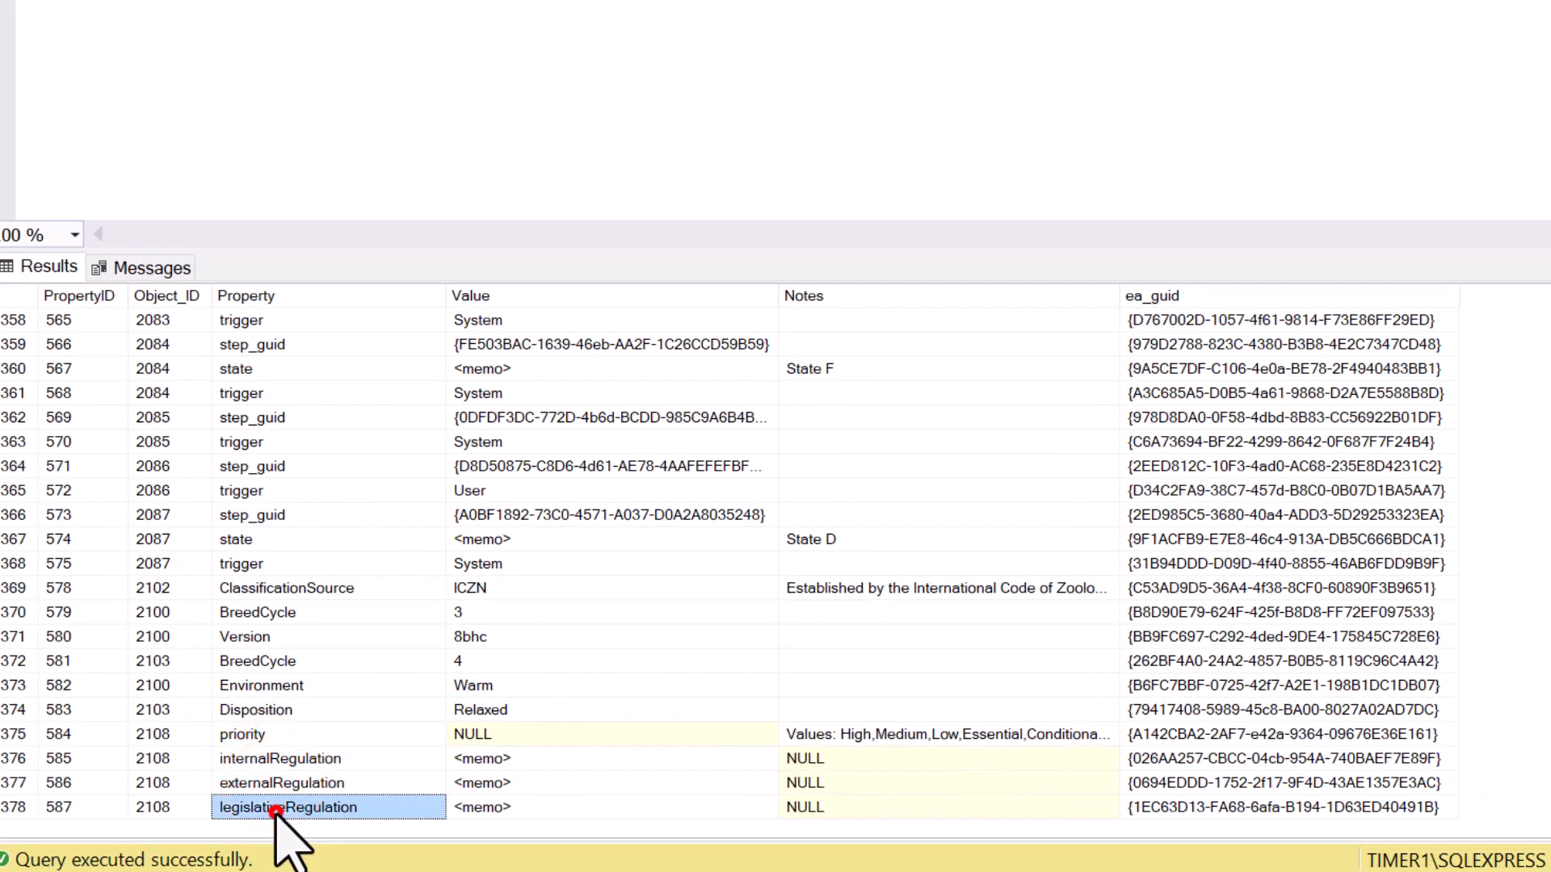
Step: Examine the priority, internalRegulation, externalRegulation and legislativeRegulation rows for Object_ID 2108 in the query results
left_click(273, 783)
left_click(269, 759)
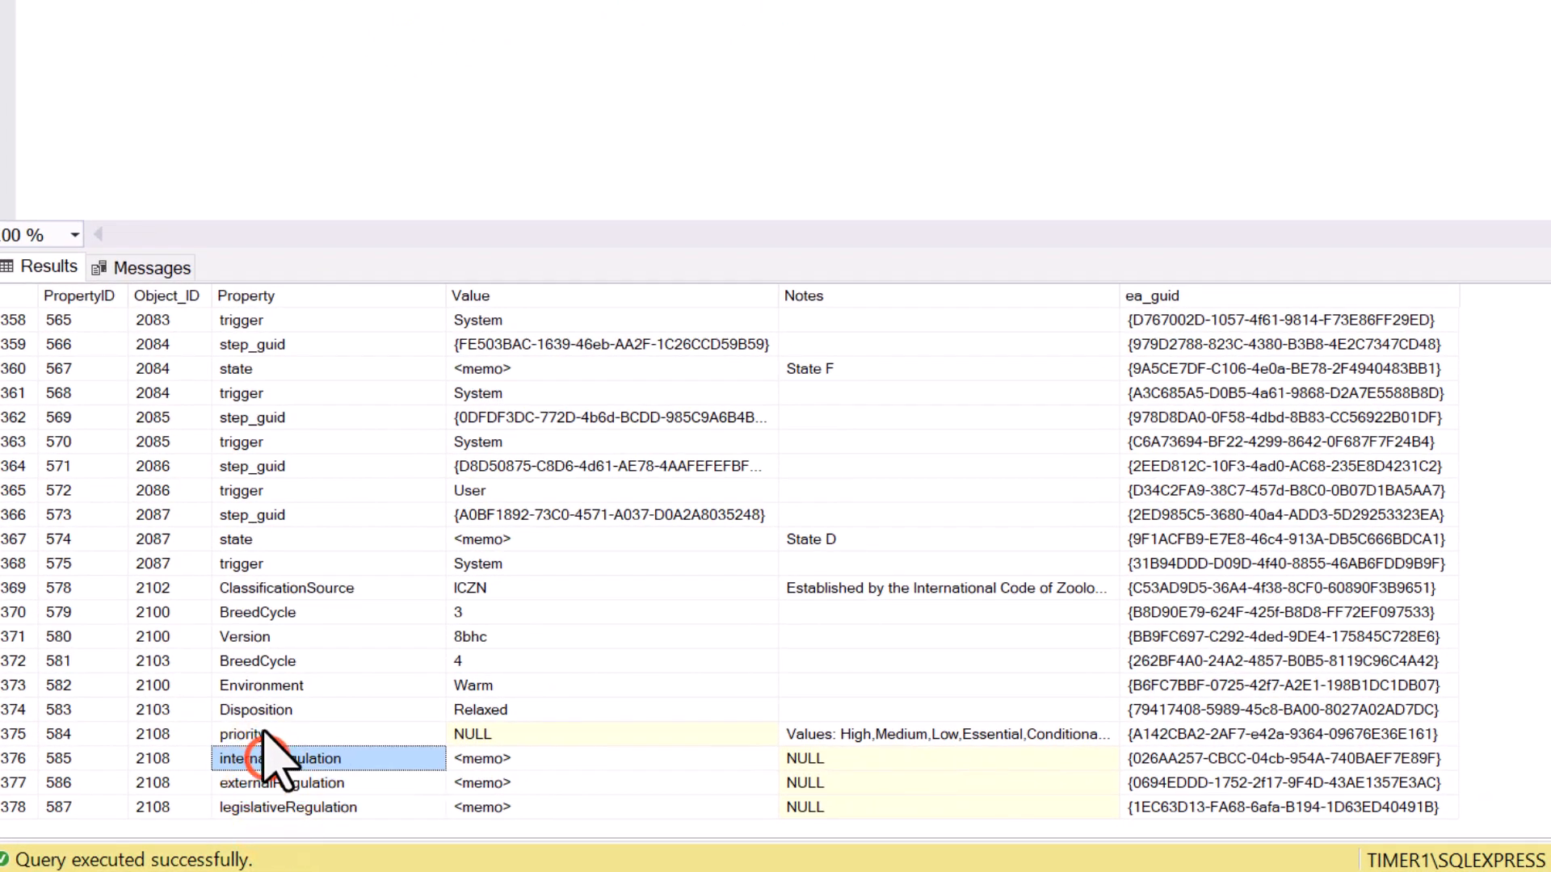
left_click(265, 734)
left_click(279, 759)
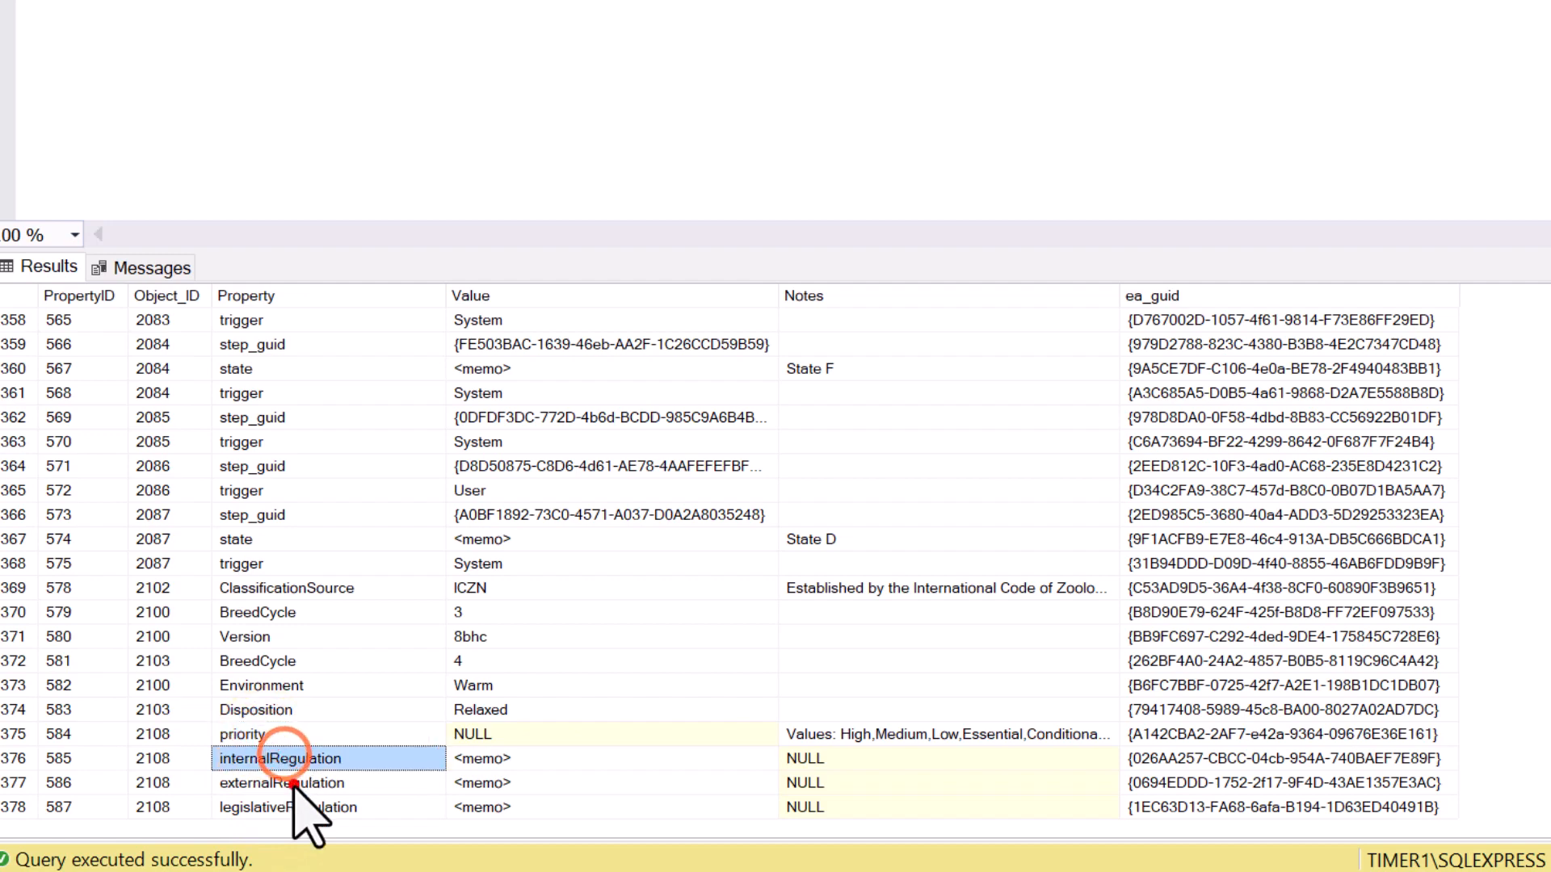
left_click(291, 782)
left_click(305, 804)
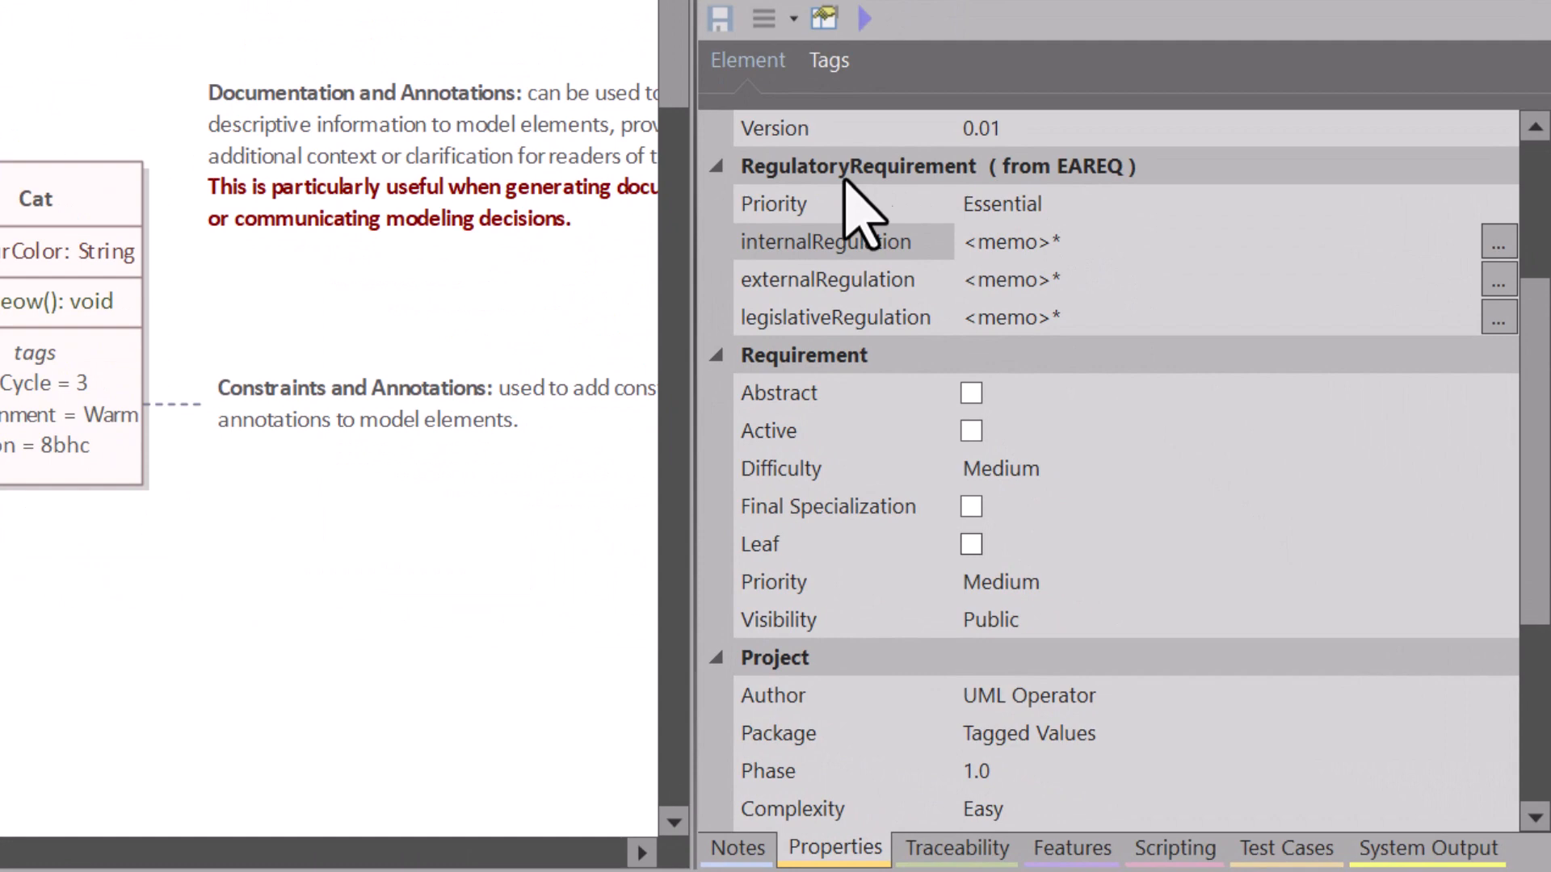
Step: In Enterprise Architect, examine the Priority, internalRegulation, externalRegulation and legislativeRegulation properties of the Regulations element again
left_click(768, 206)
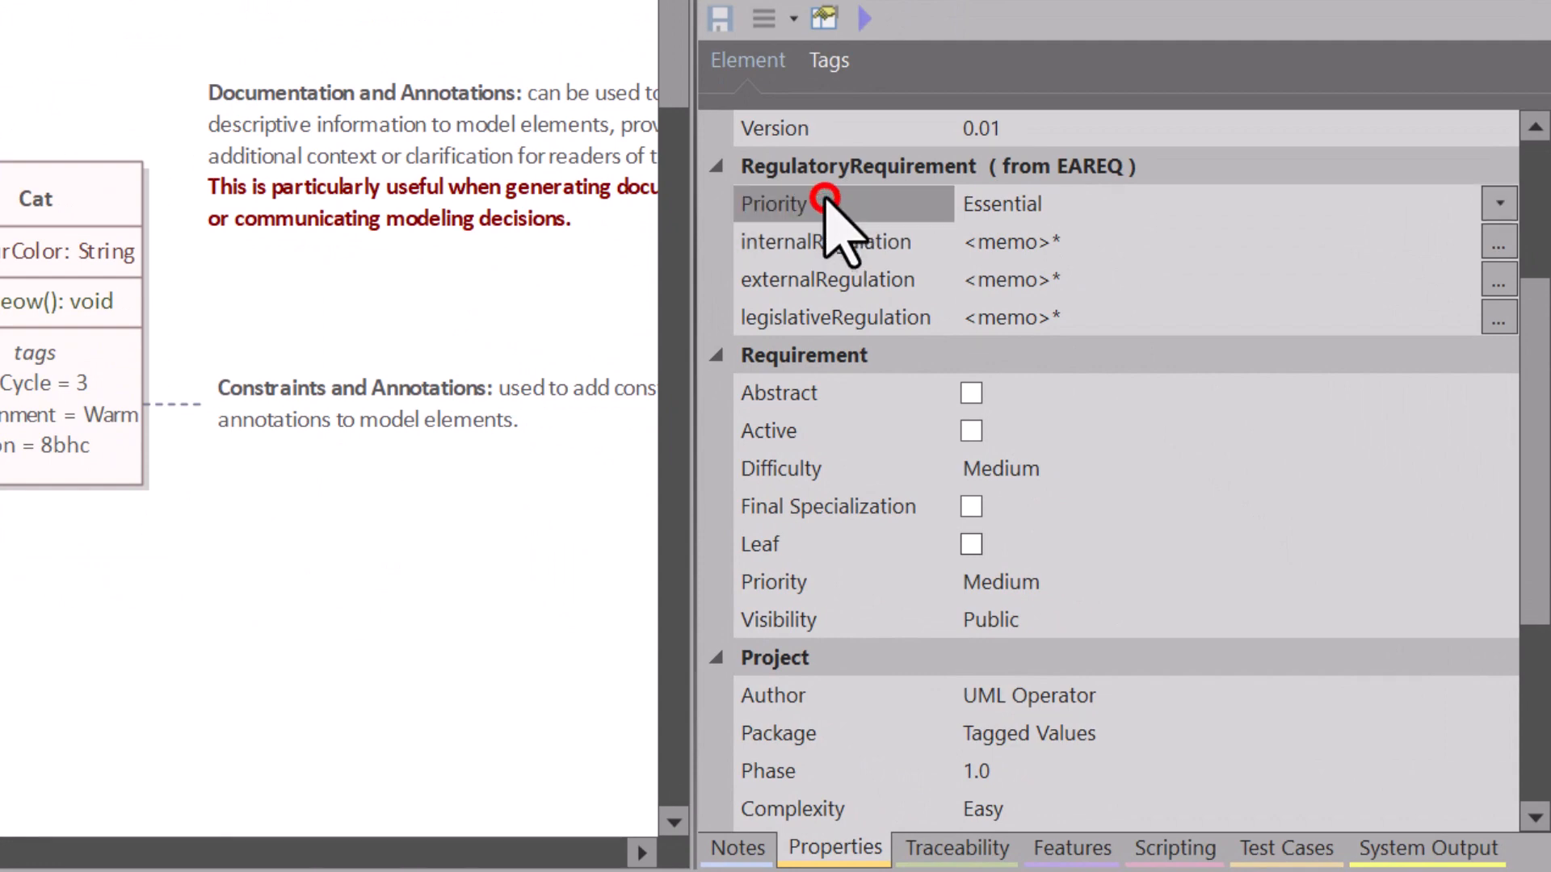
left_click(768, 243)
left_click(817, 279)
left_click(810, 318)
left_click(803, 279)
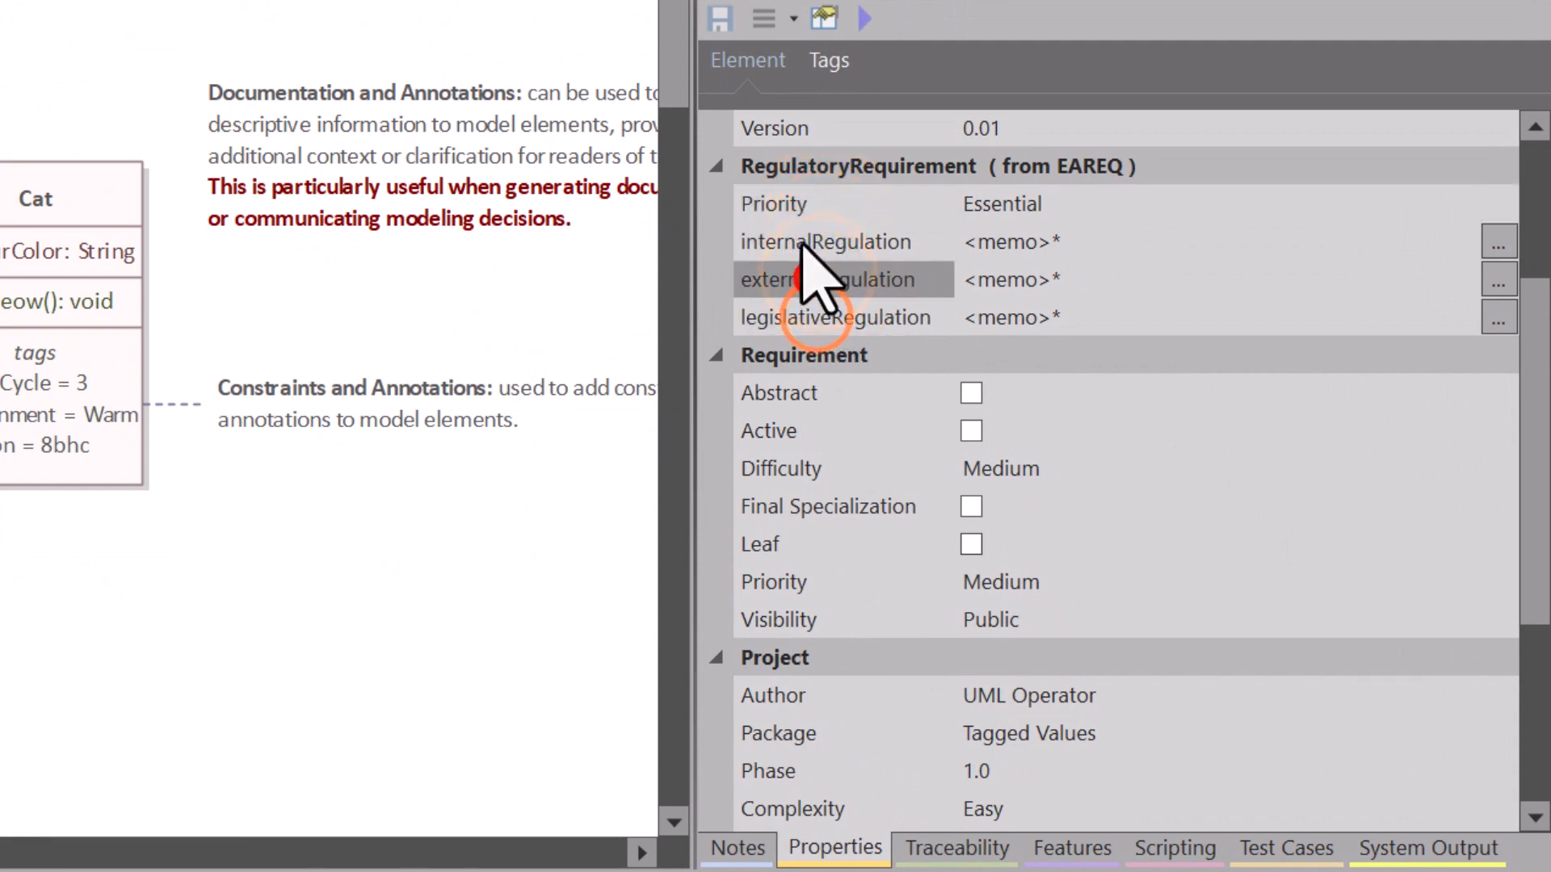
left_click(807, 243)
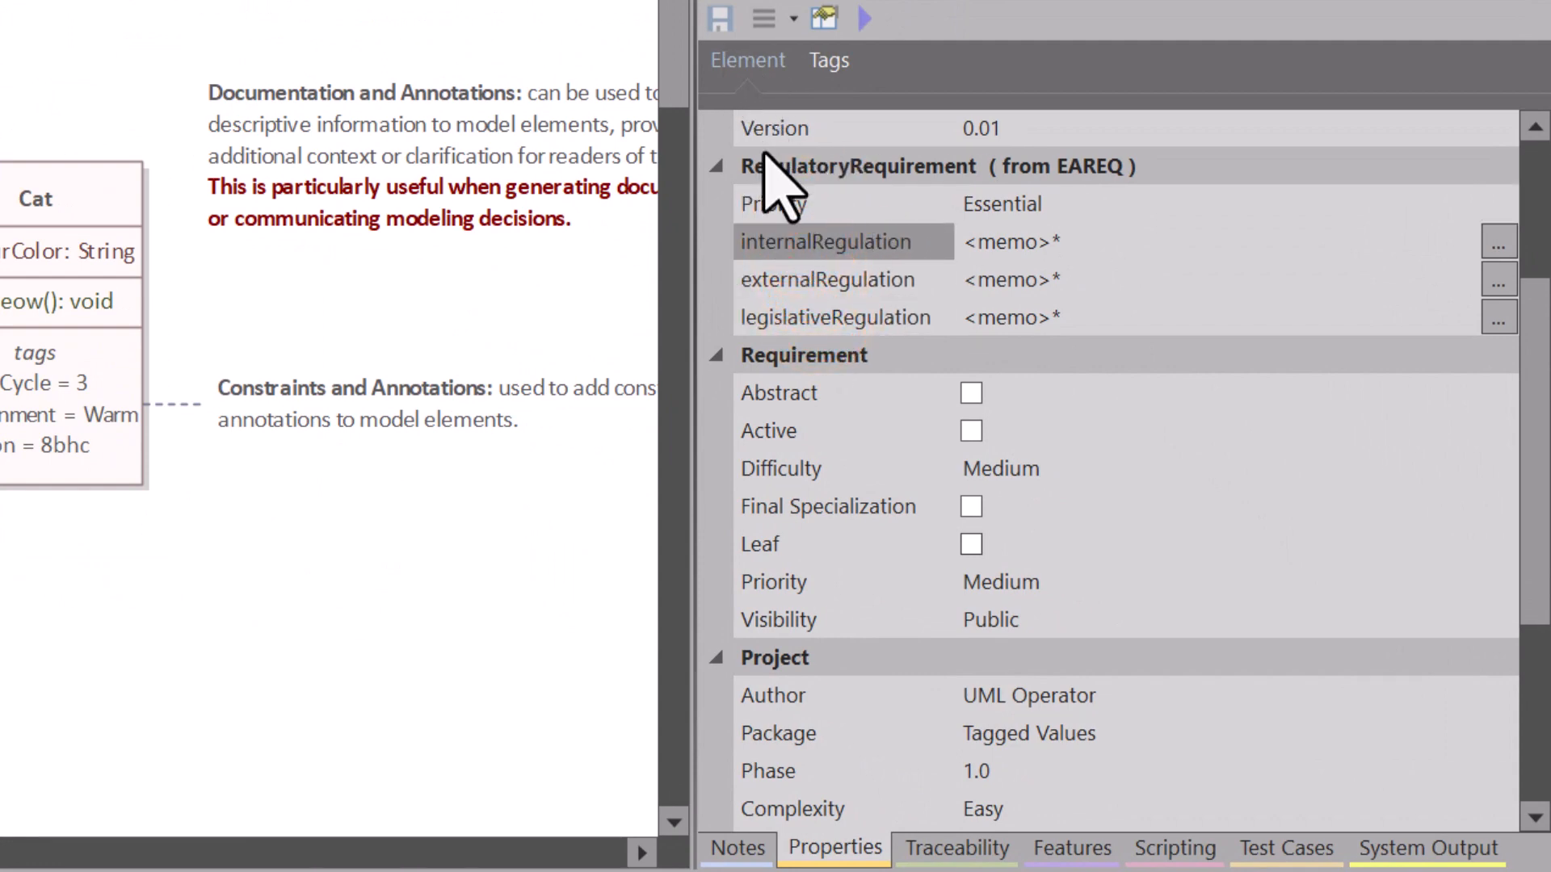
Step: Switch the element properties to the tags view and select the Animal class's ClassificationSource tag on the diagram
left_click(824, 59)
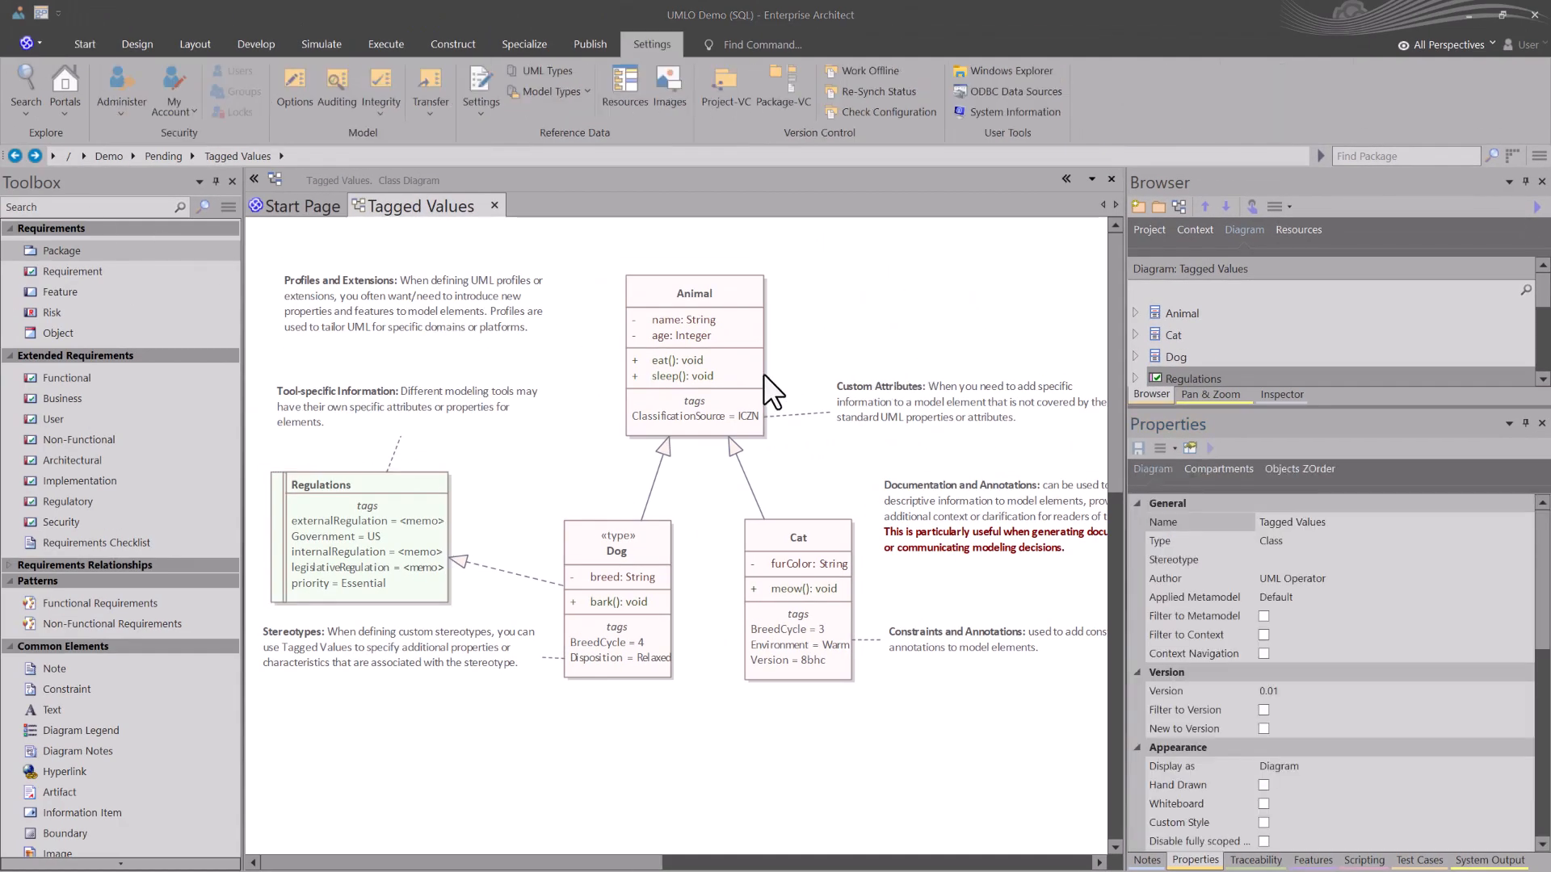
left_click(680, 416)
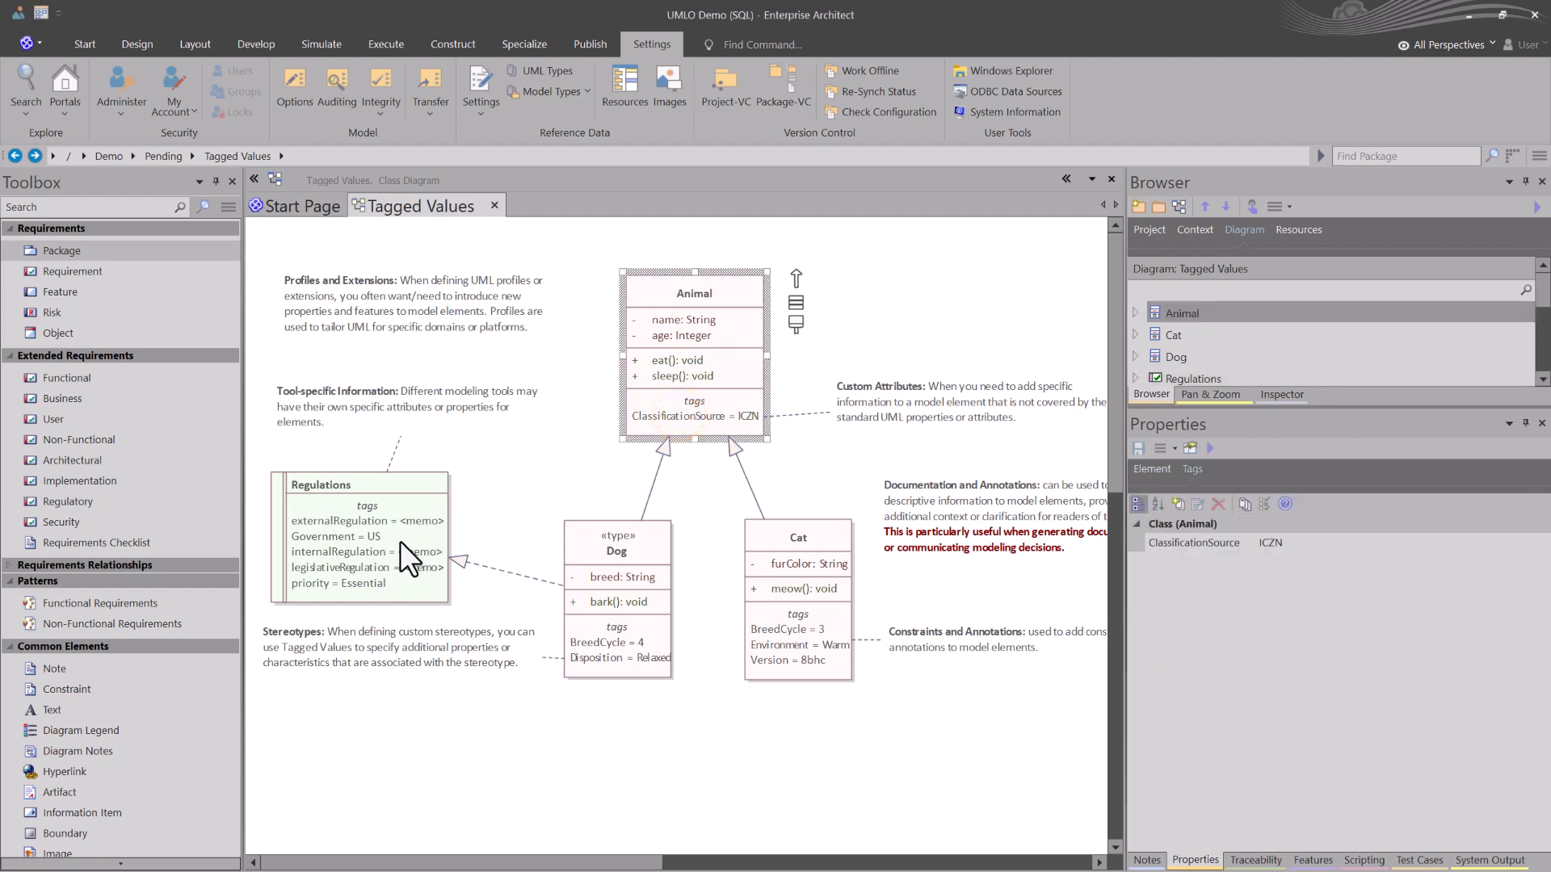
left_click(686, 416)
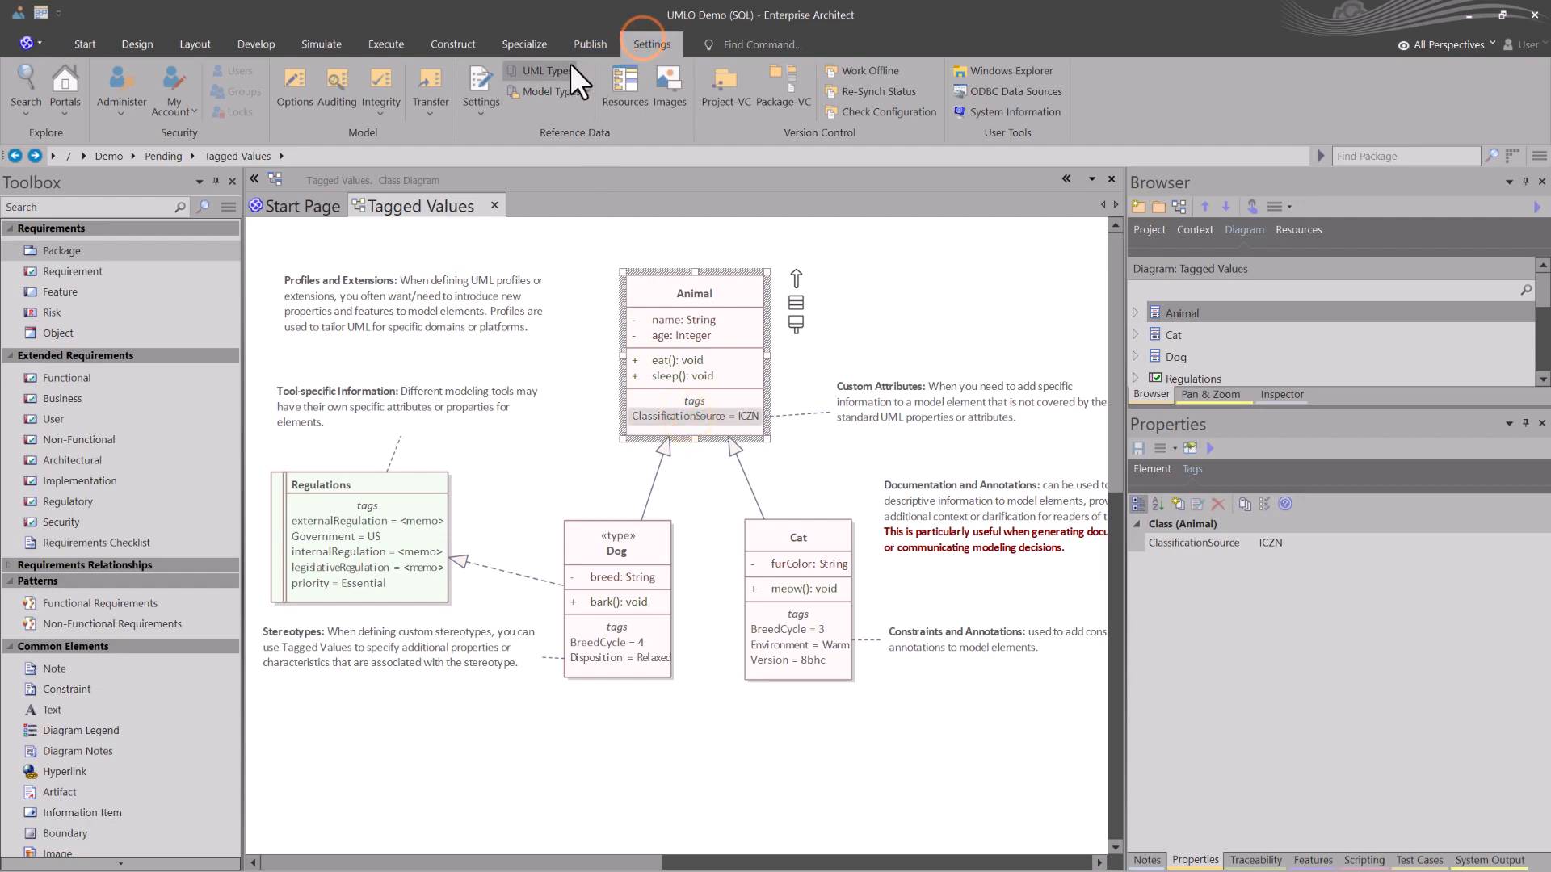
Step: Open the Tagged Value Types in the UML Types settings and display the LoE definition
left_click(539, 69)
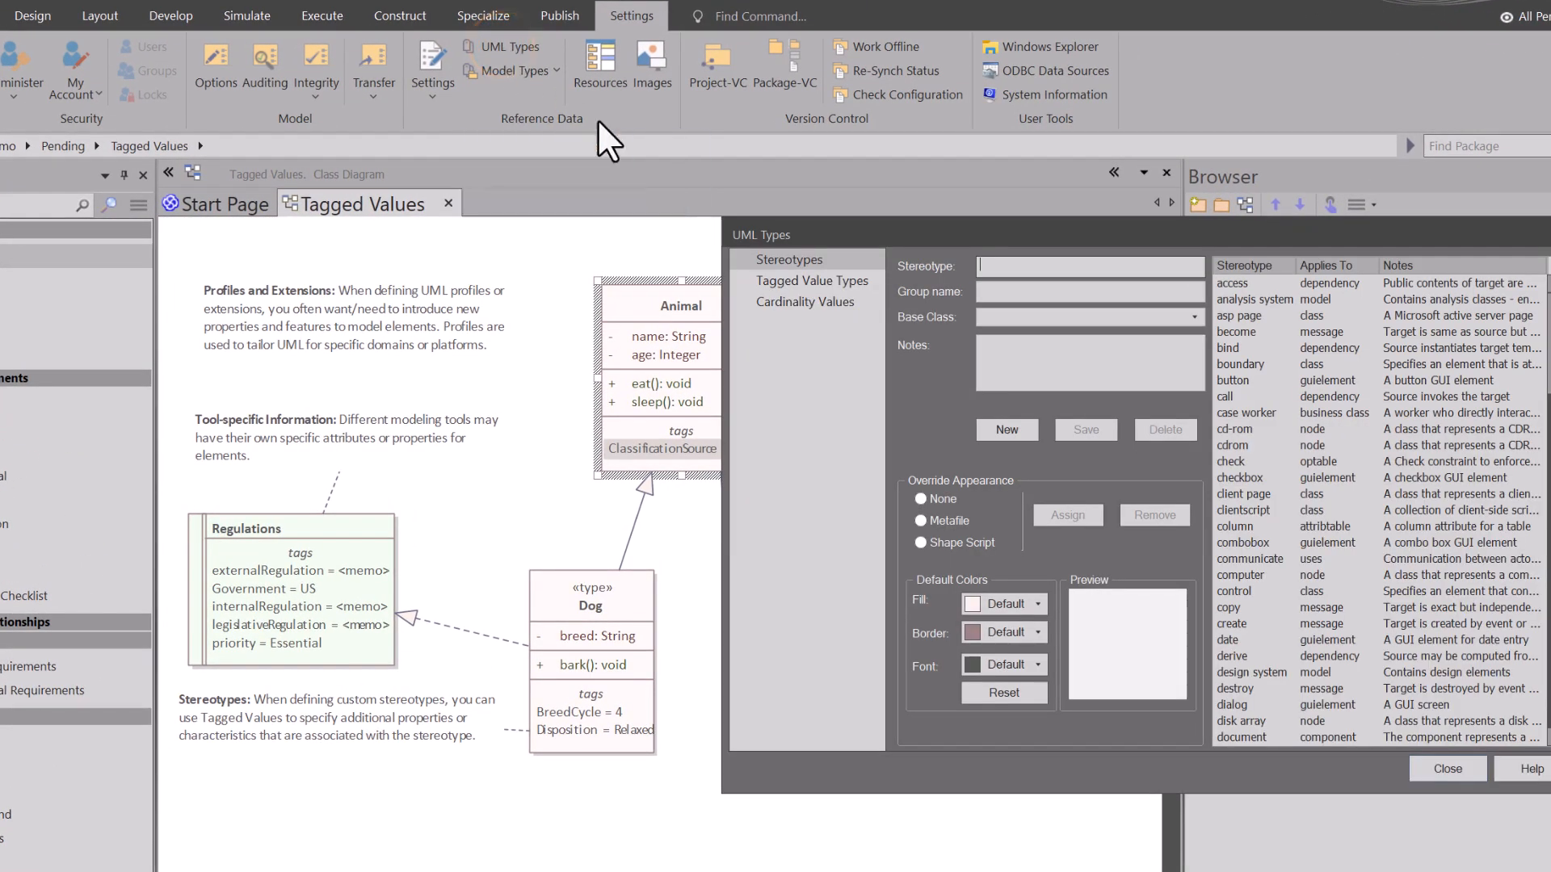
left_click(793, 280)
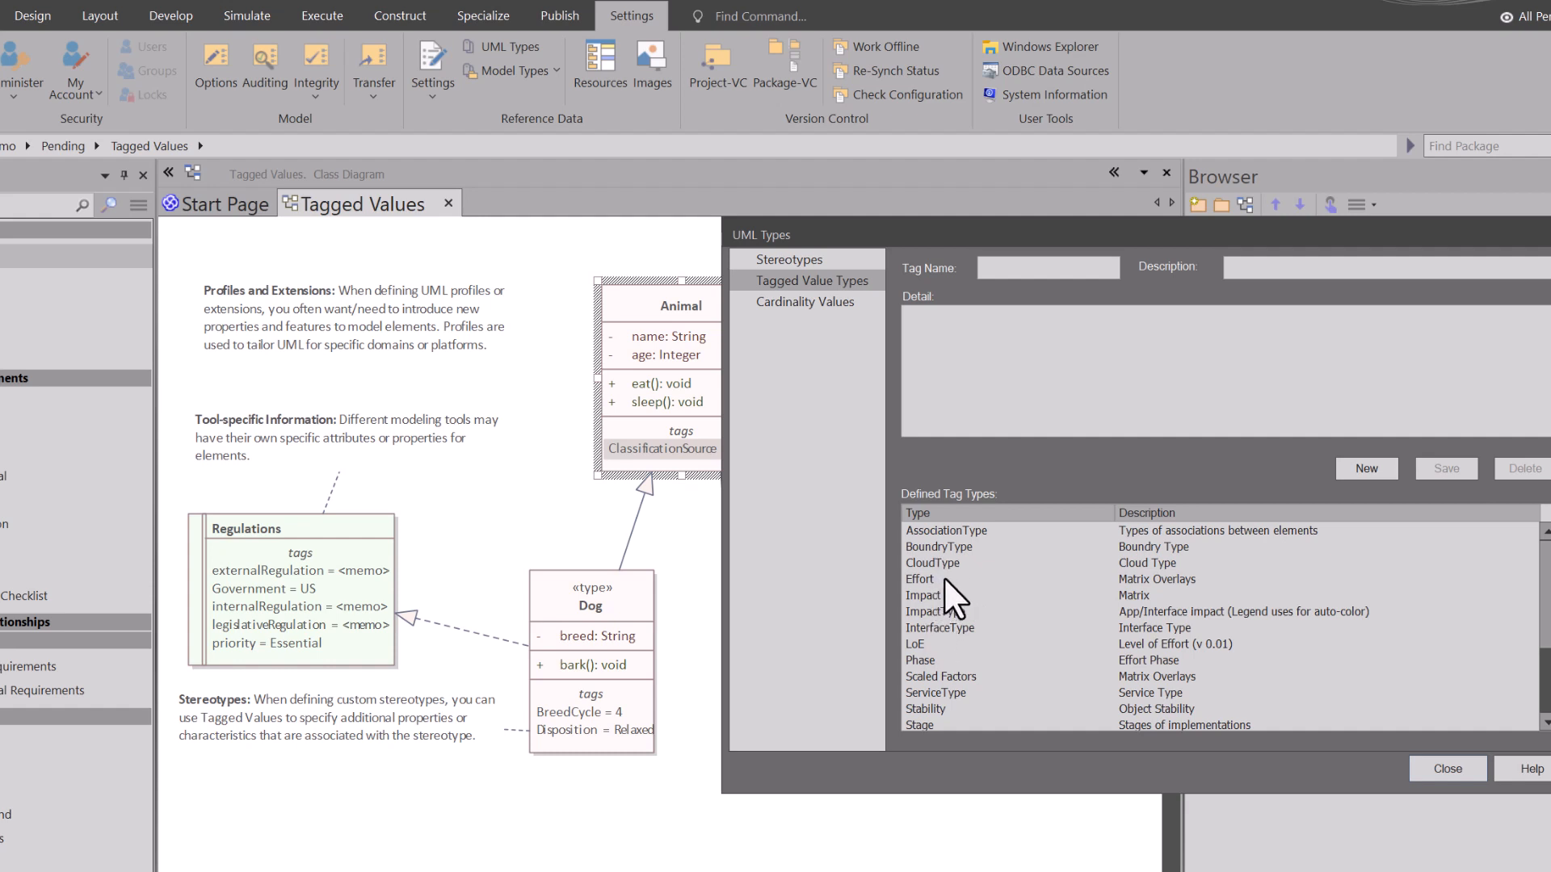
left_click(914, 647)
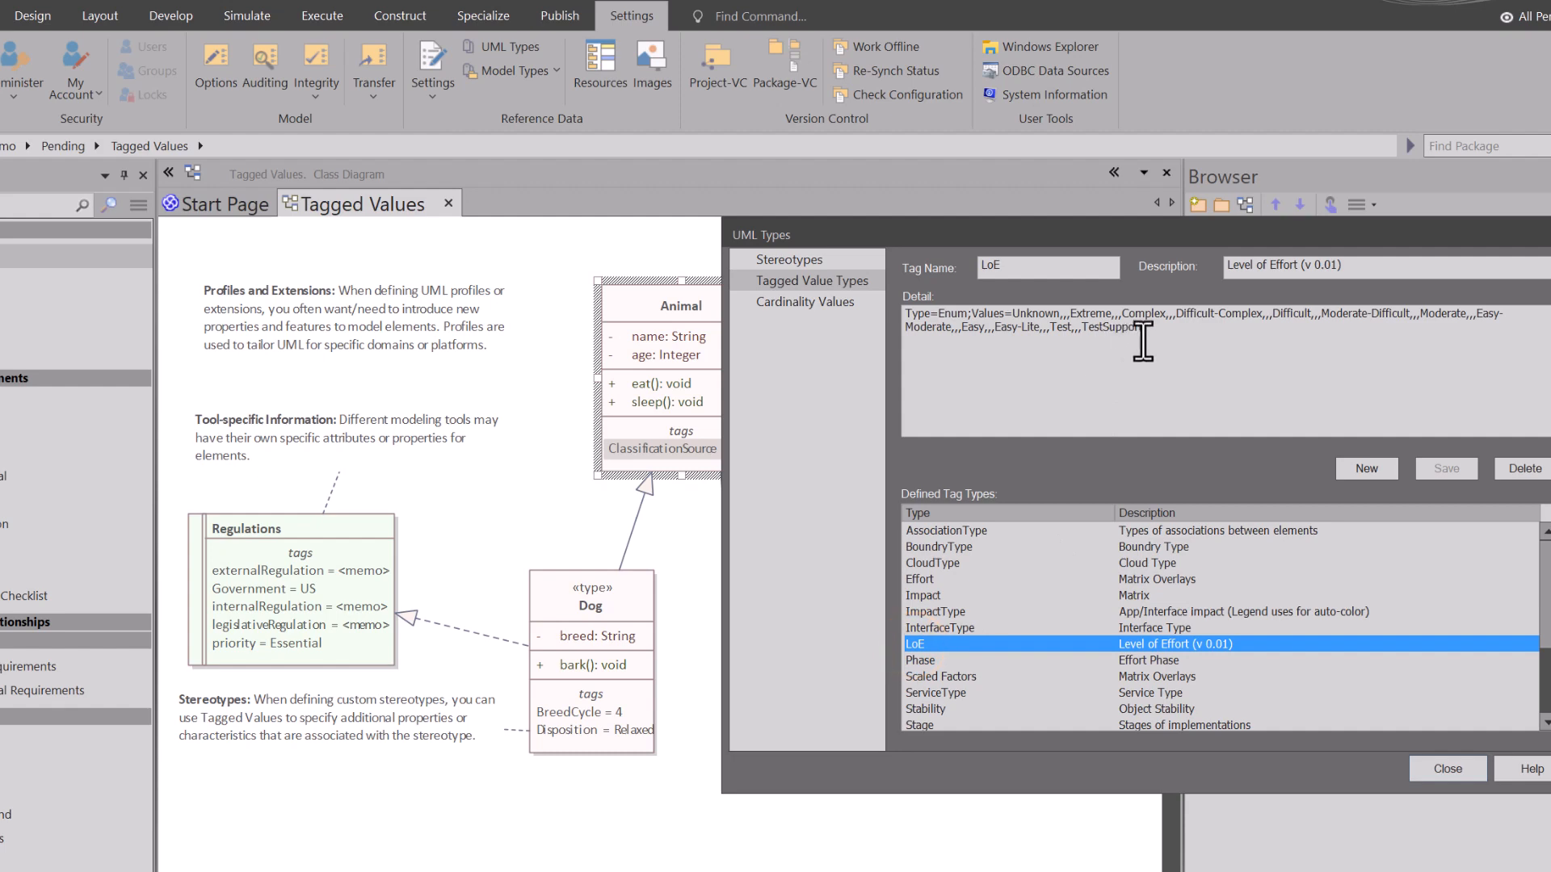
Step: Examine the Enum type and value list in the LoE tag's detail text, then close the UML Types dialog
left_click_drag(1142, 343, 889, 327)
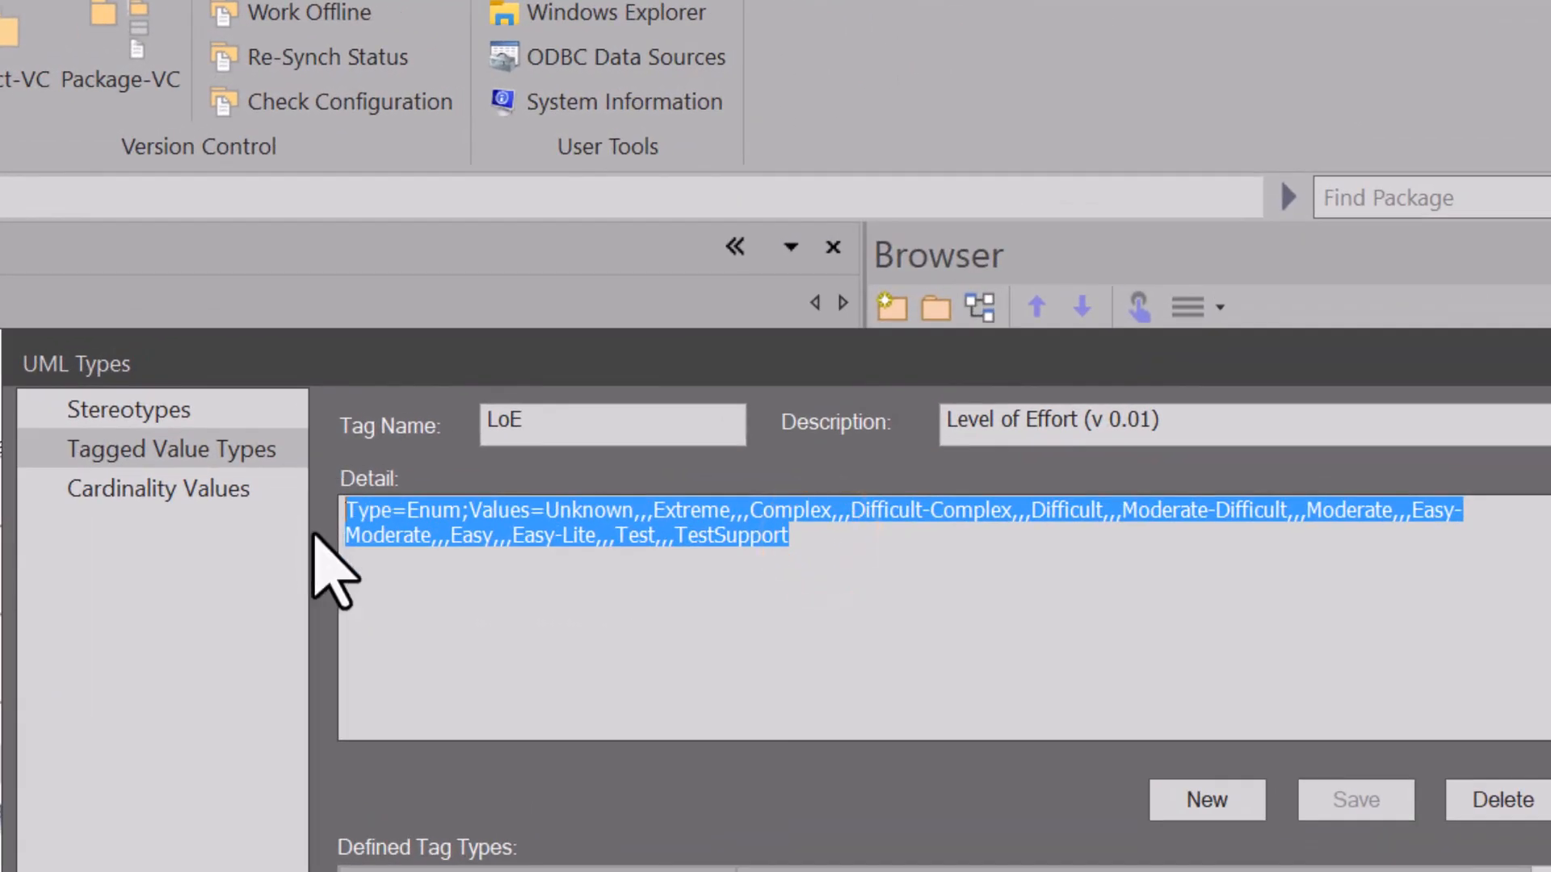
left_click(790, 557)
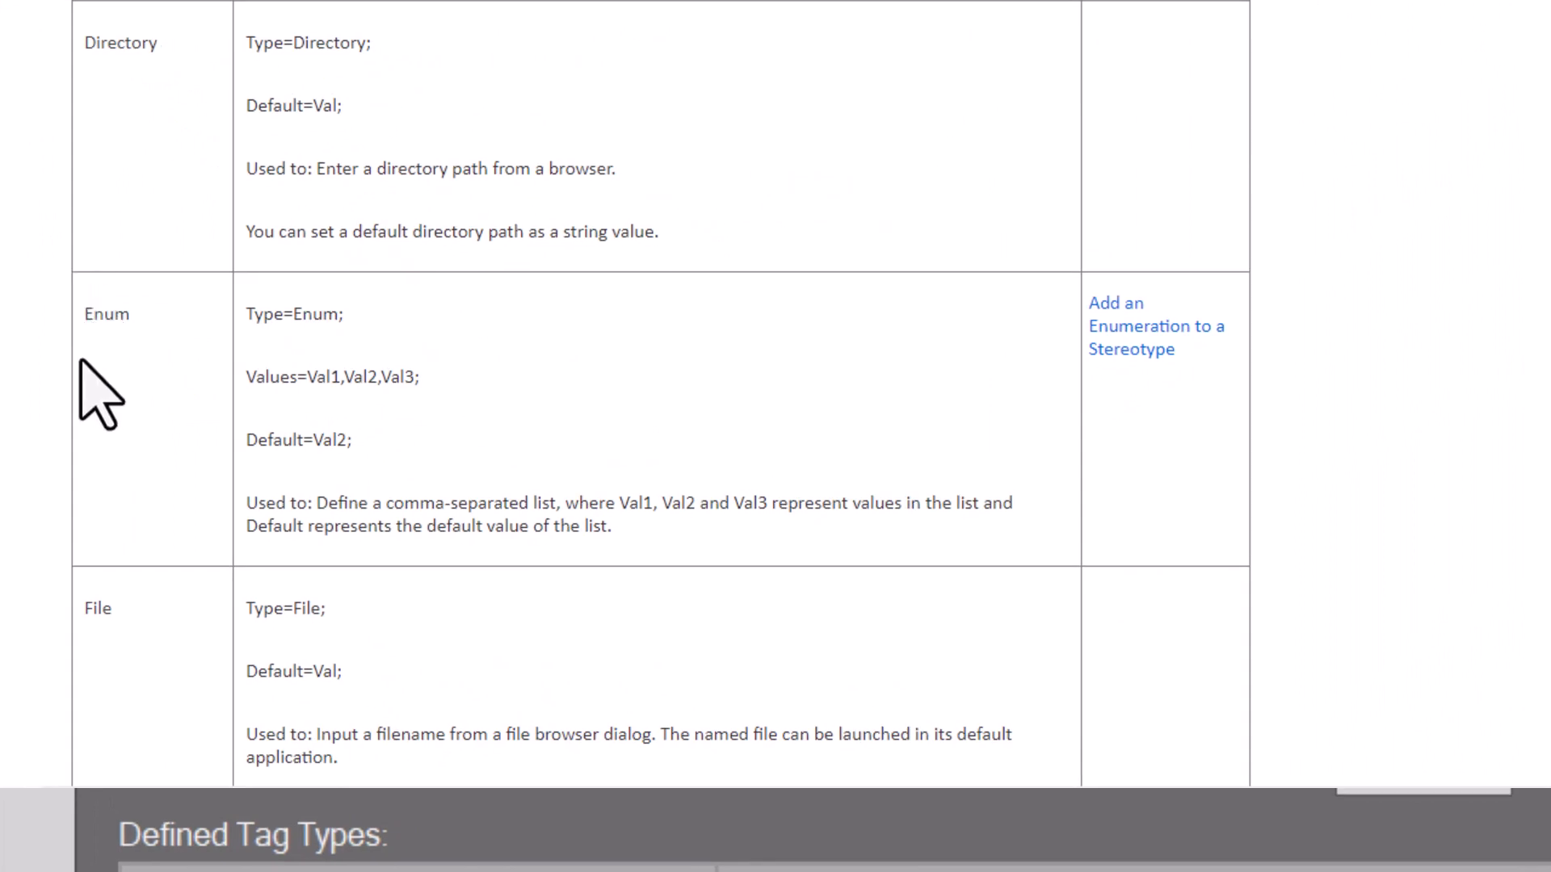
left_click(300, 332)
left_click_drag(147, 329, 505, 333)
left_click_drag(605, 331, 920, 367)
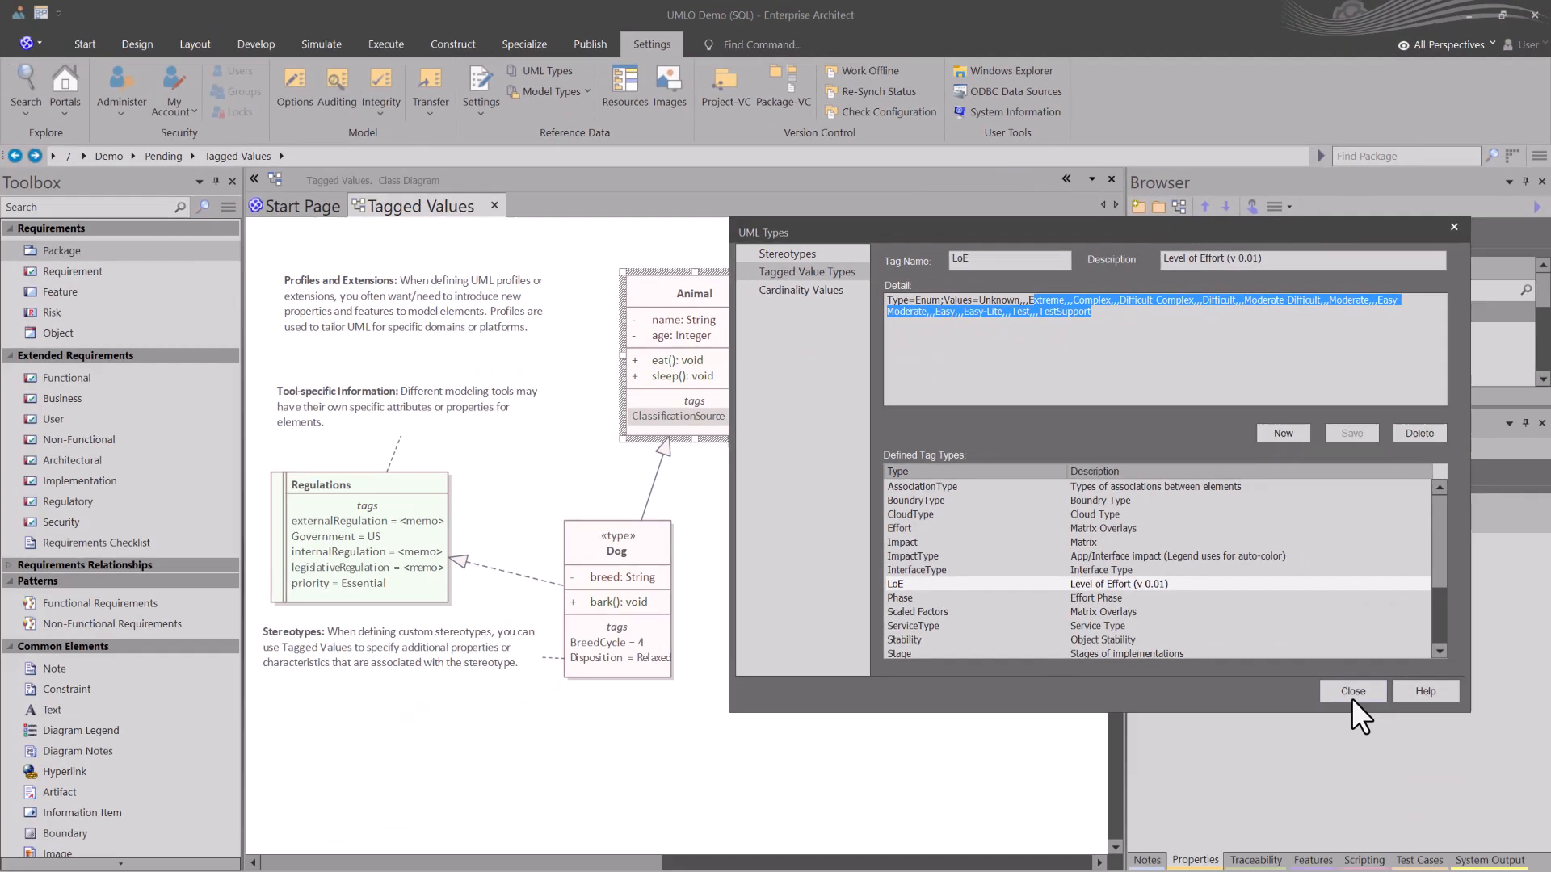
left_click(1257, 694)
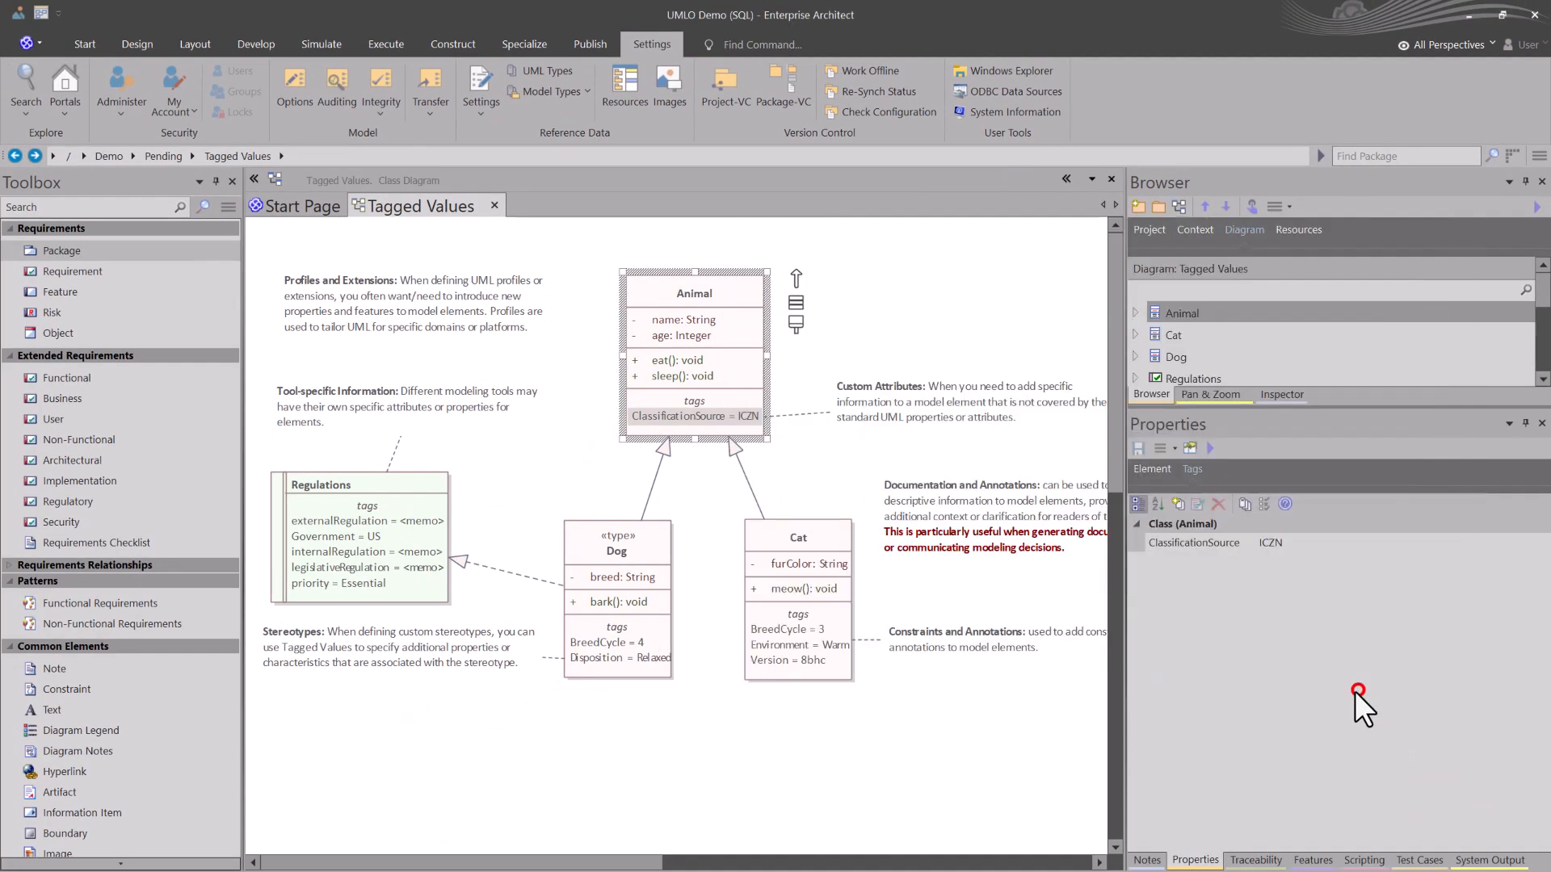
Step: Open the Cat class's properties dialog from the diagram and add an LoE tagged value to it
left_click(834, 327)
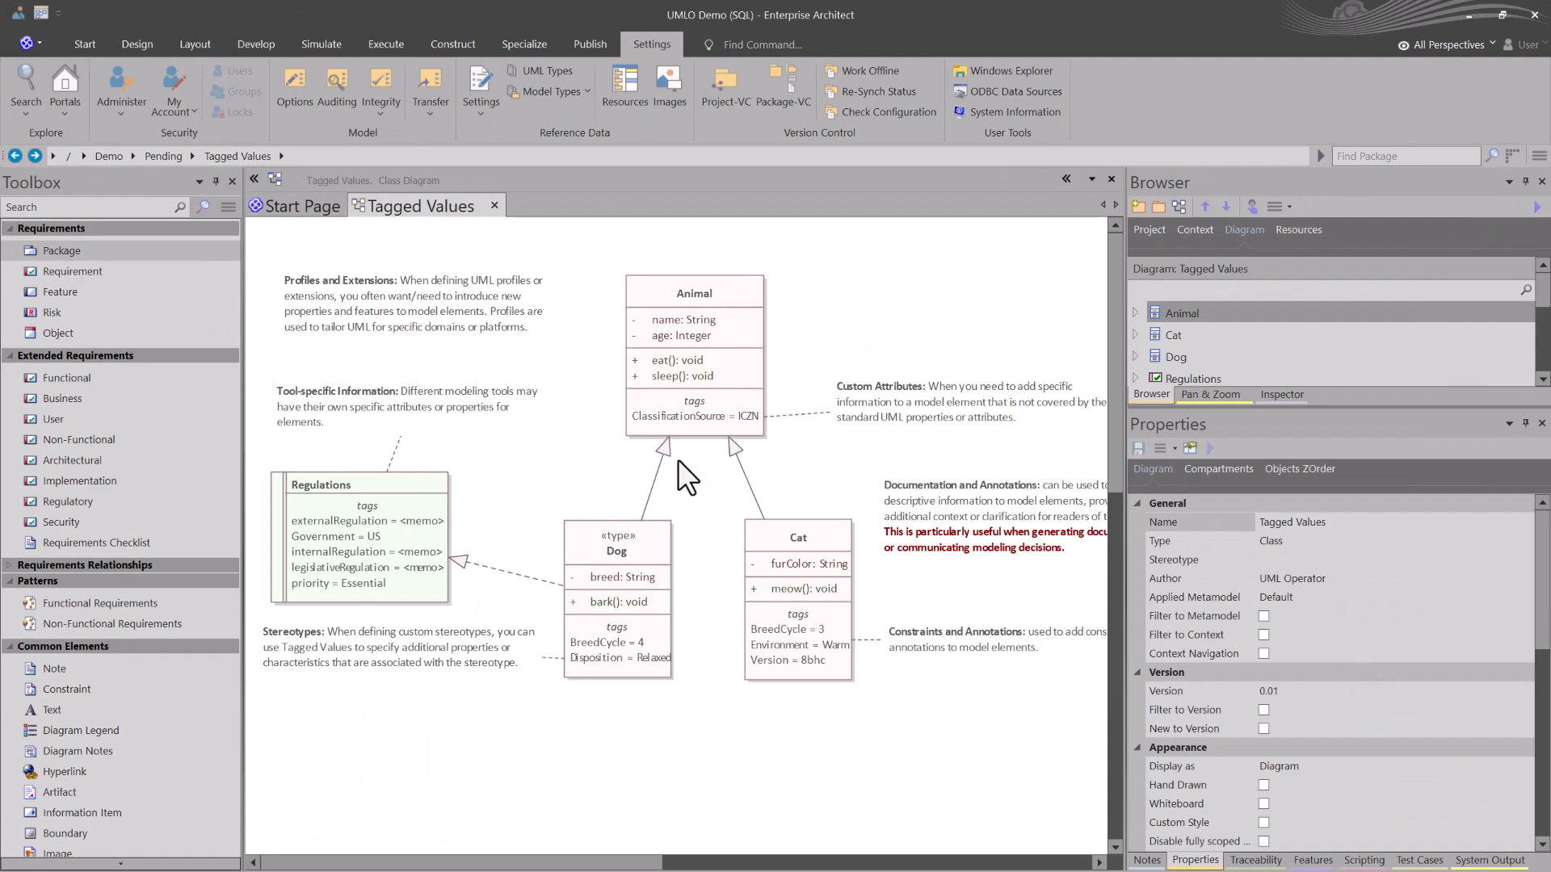
left_click(800, 532)
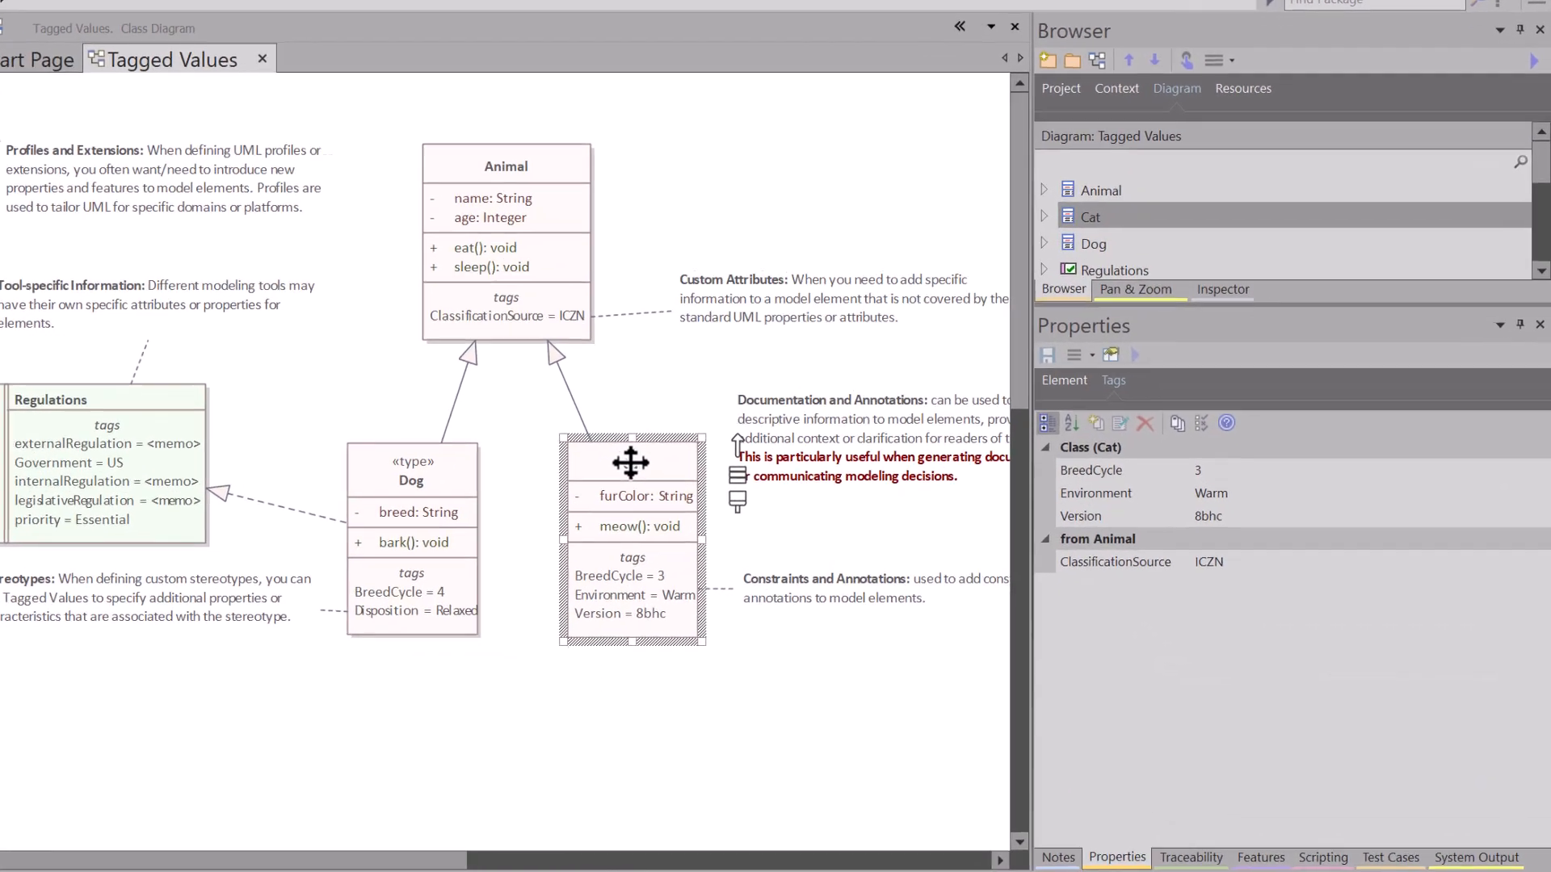
double_click(630, 462)
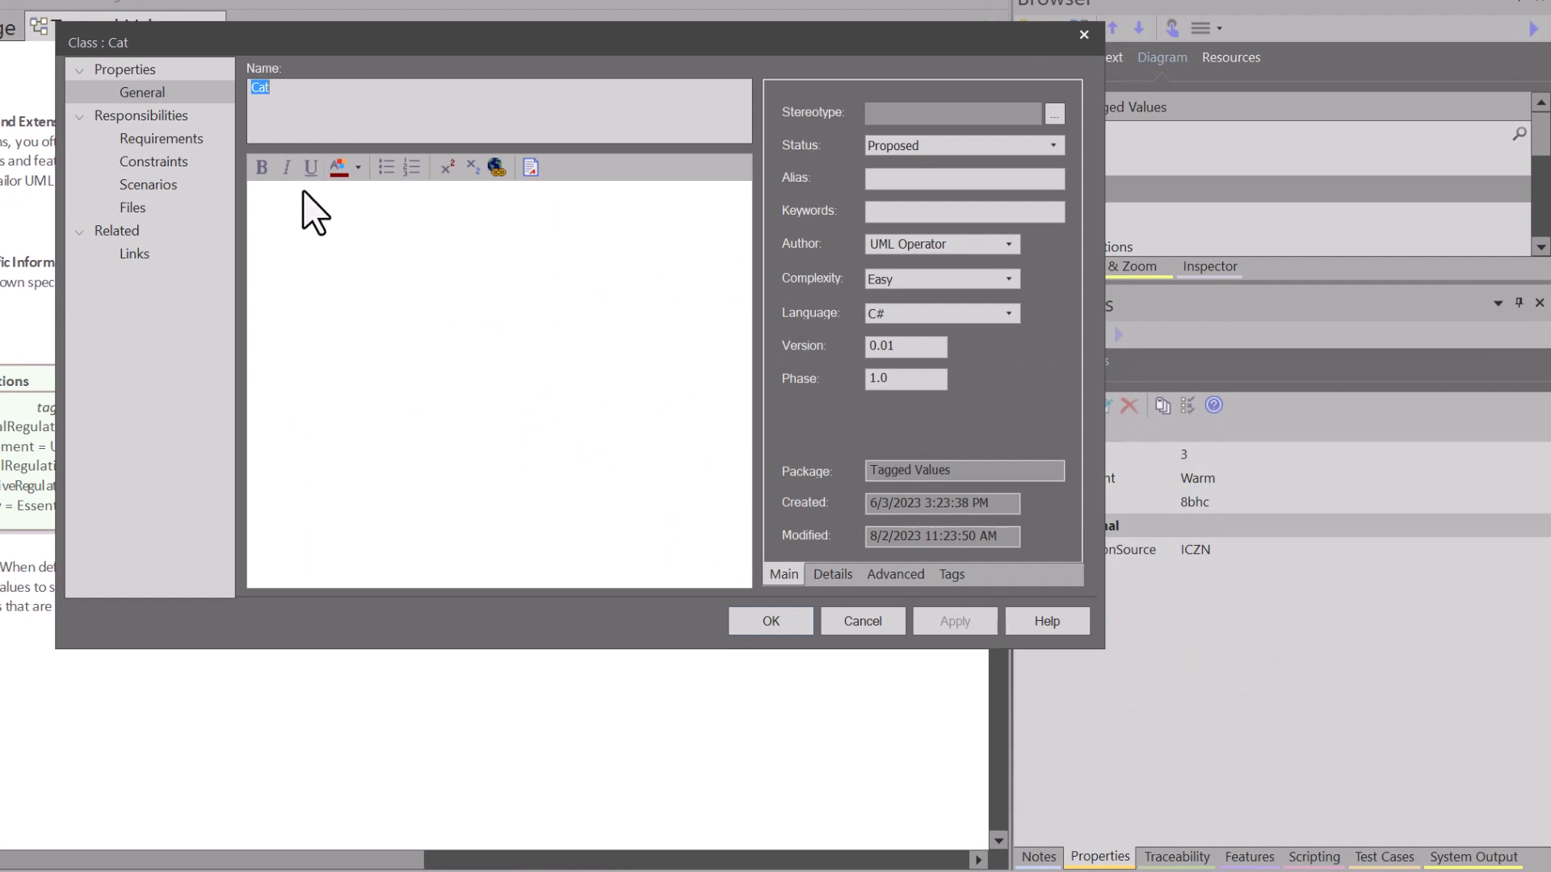
left_click(953, 575)
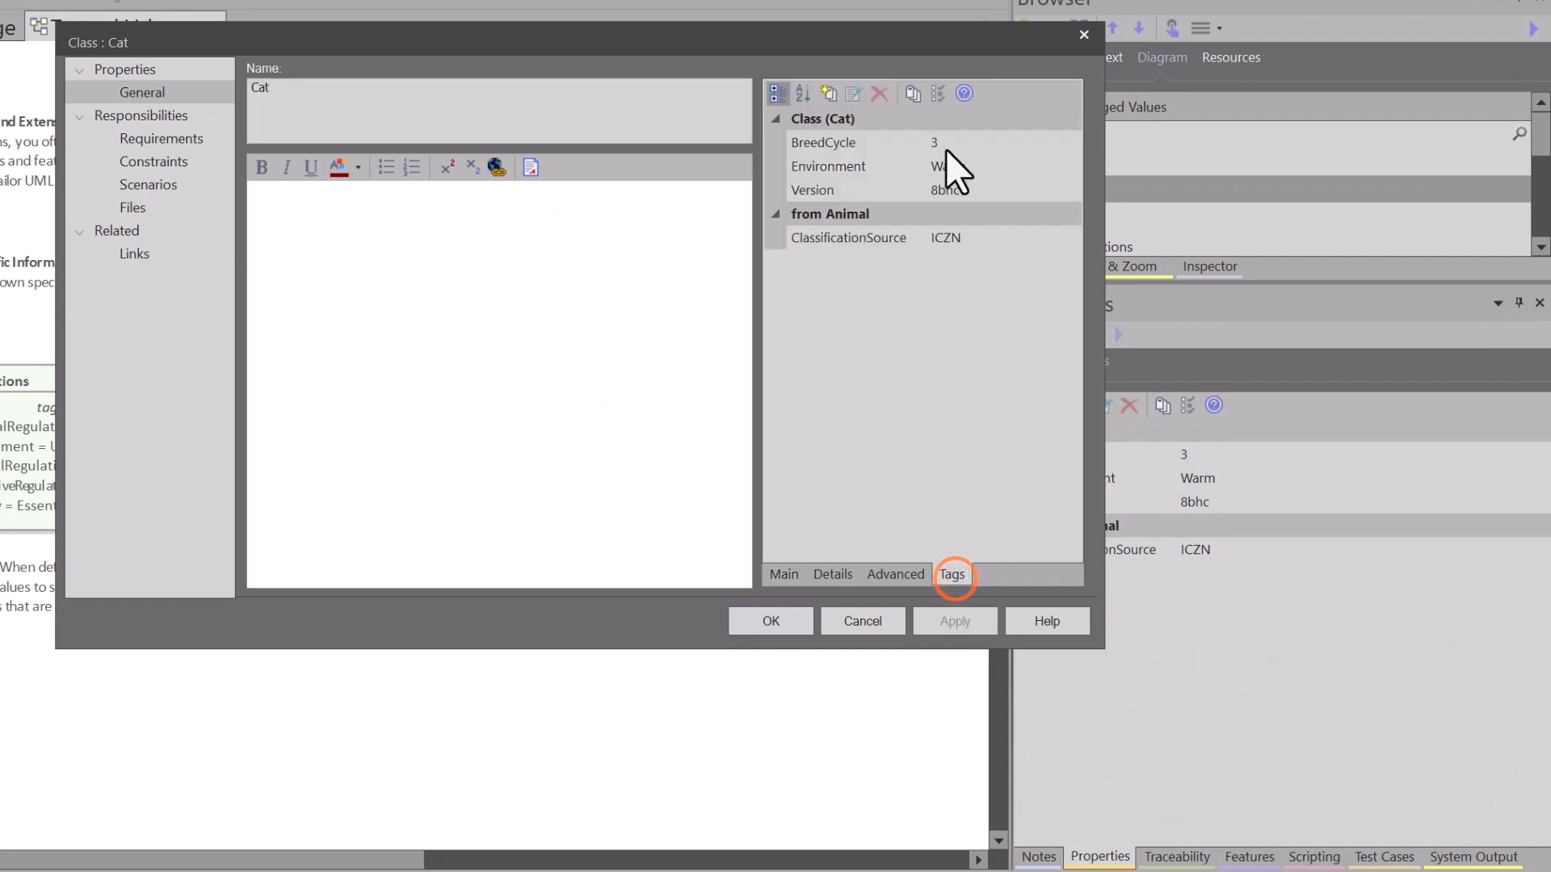
left_click(827, 95)
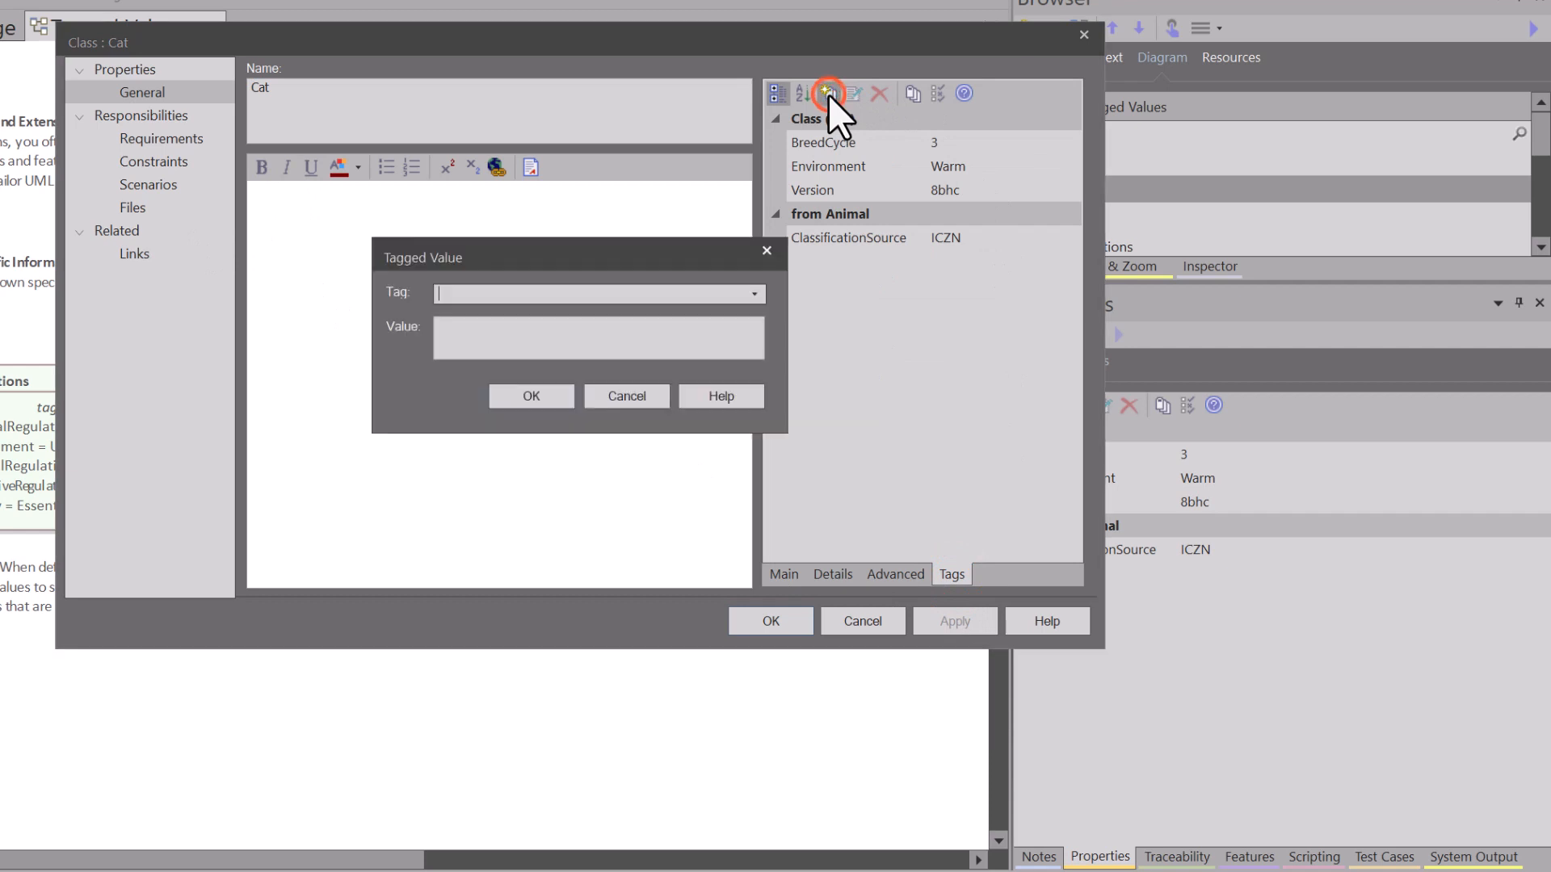
type("loe")
left_click(530, 396)
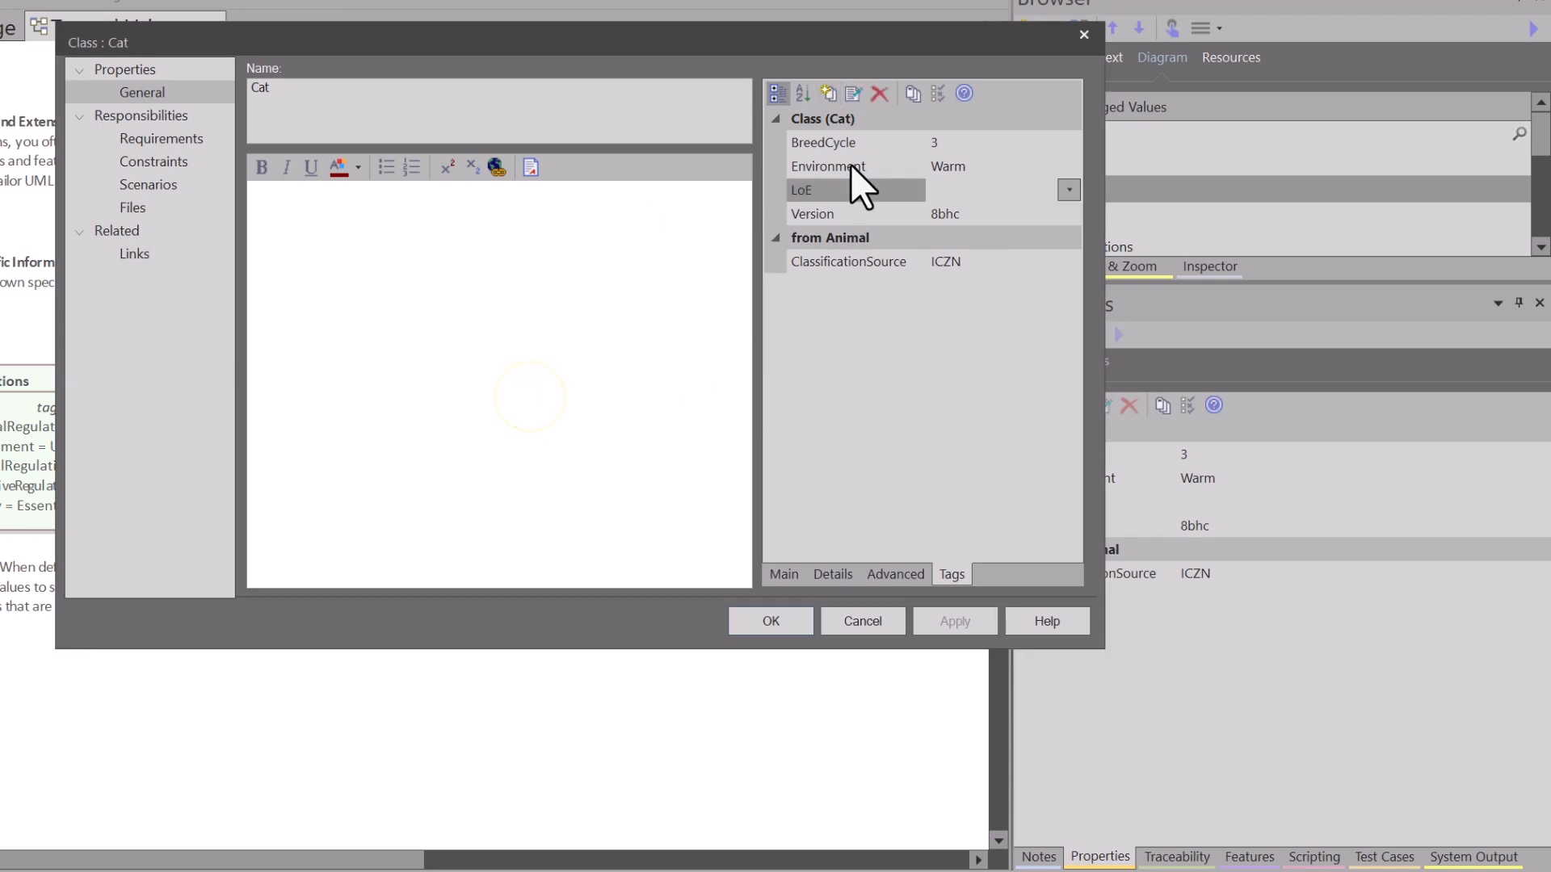
Step: Set the Cat class's LoE tag to Complex and confirm the properties dialog
left_click(813, 189)
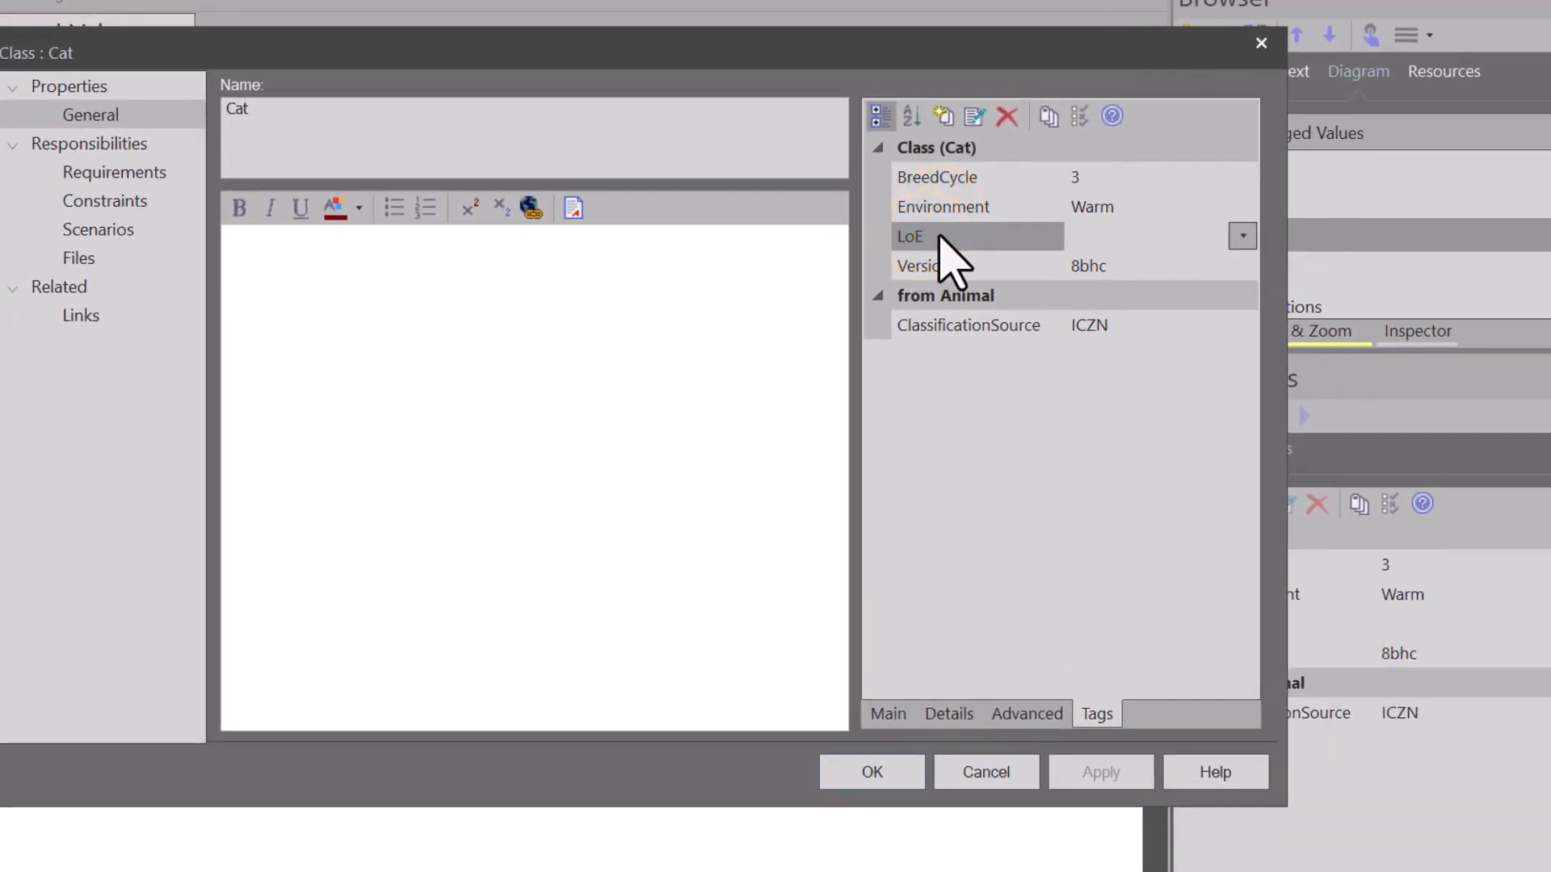
left_click(976, 300)
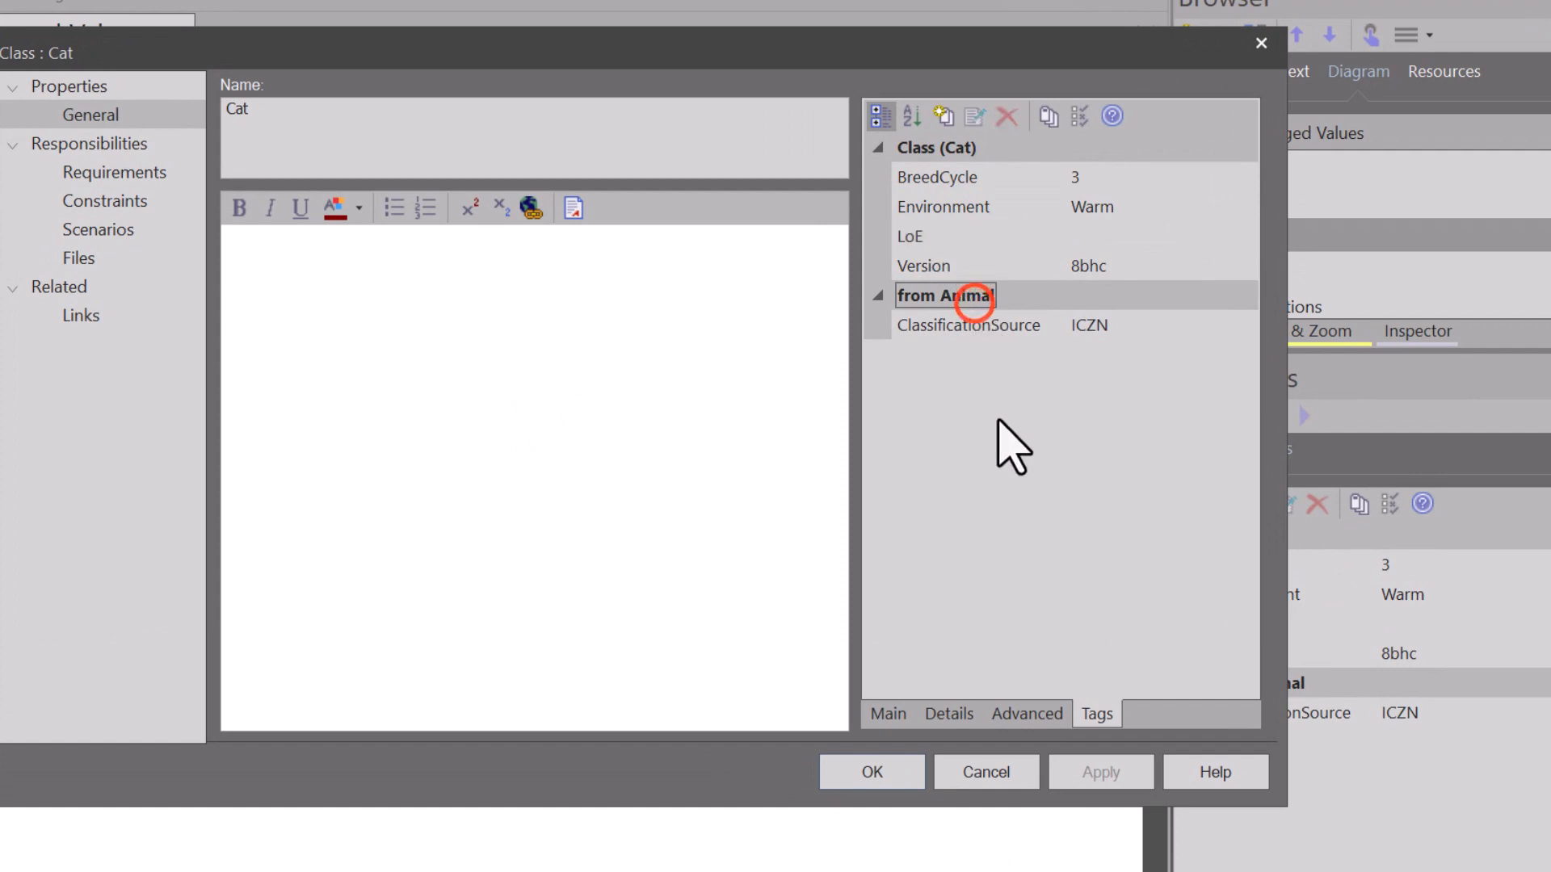
left_click(1123, 231)
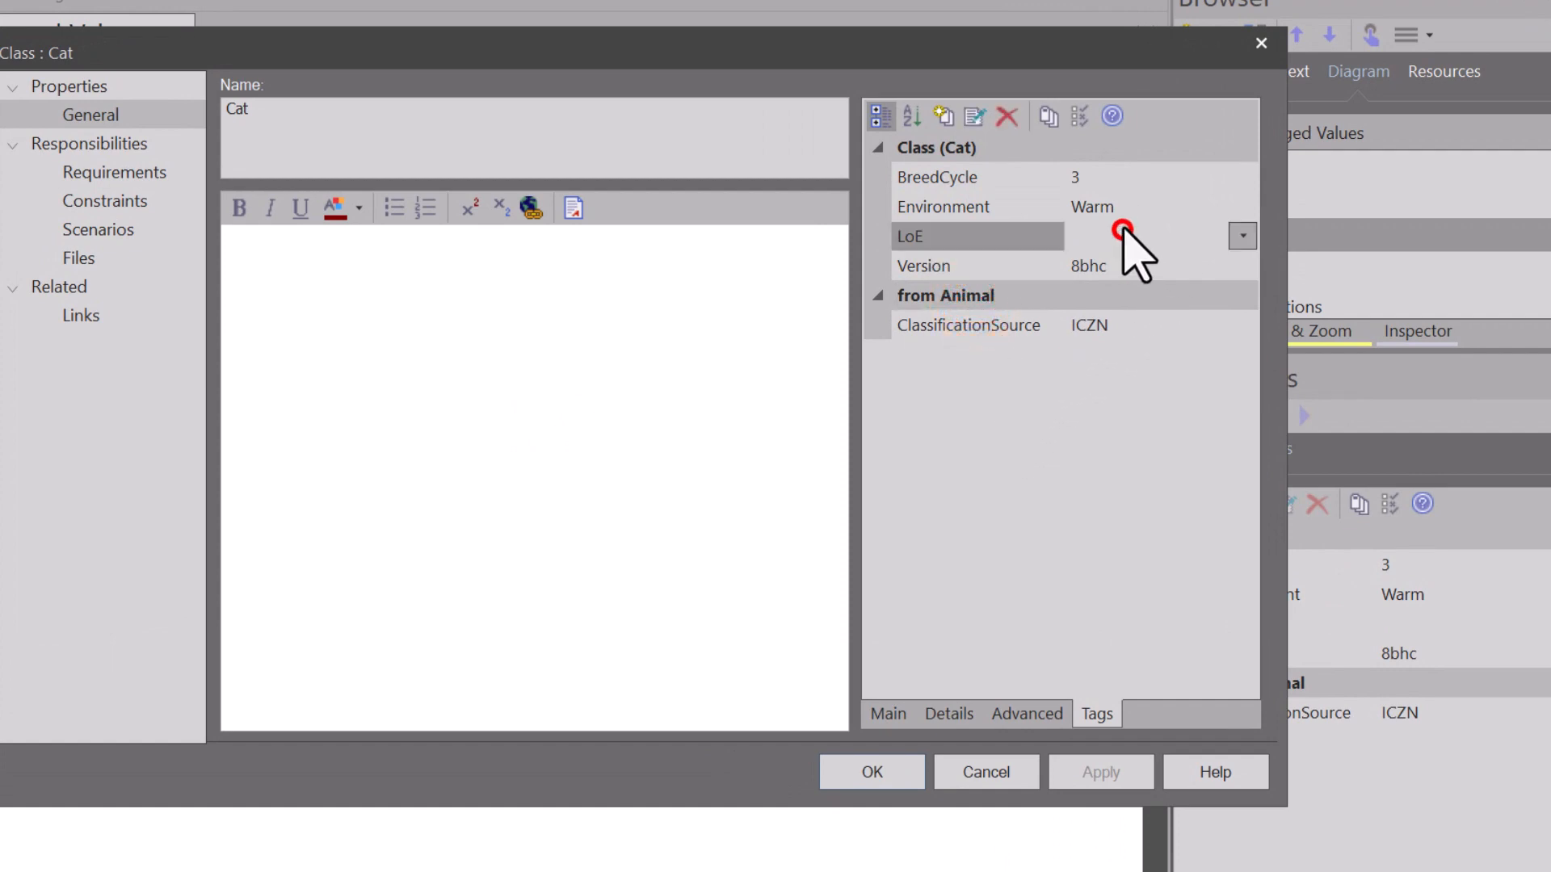
left_click(1242, 236)
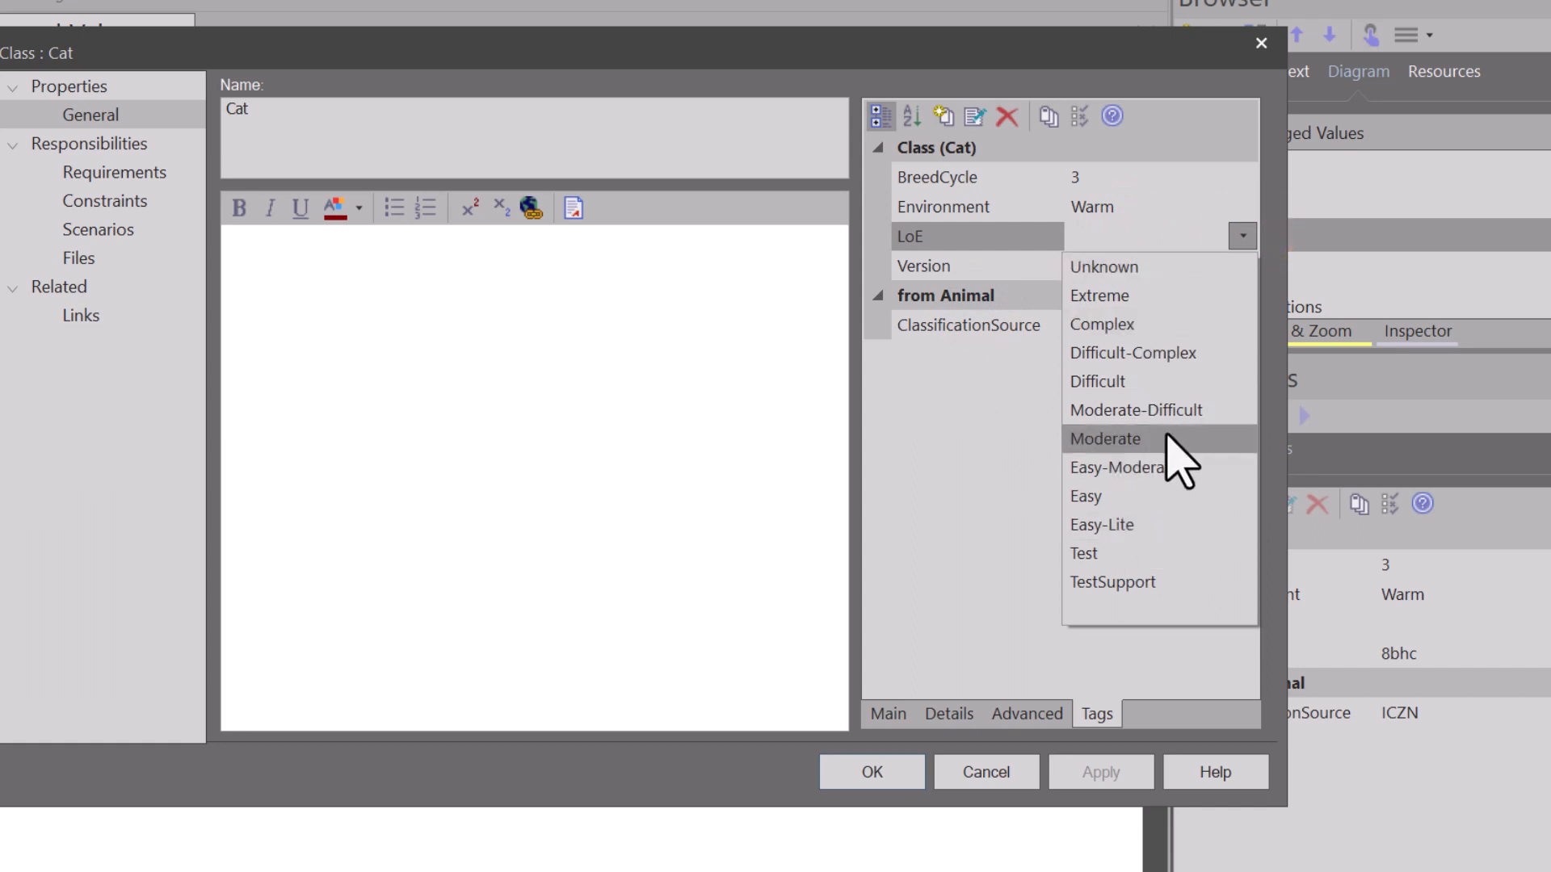
left_click(1131, 324)
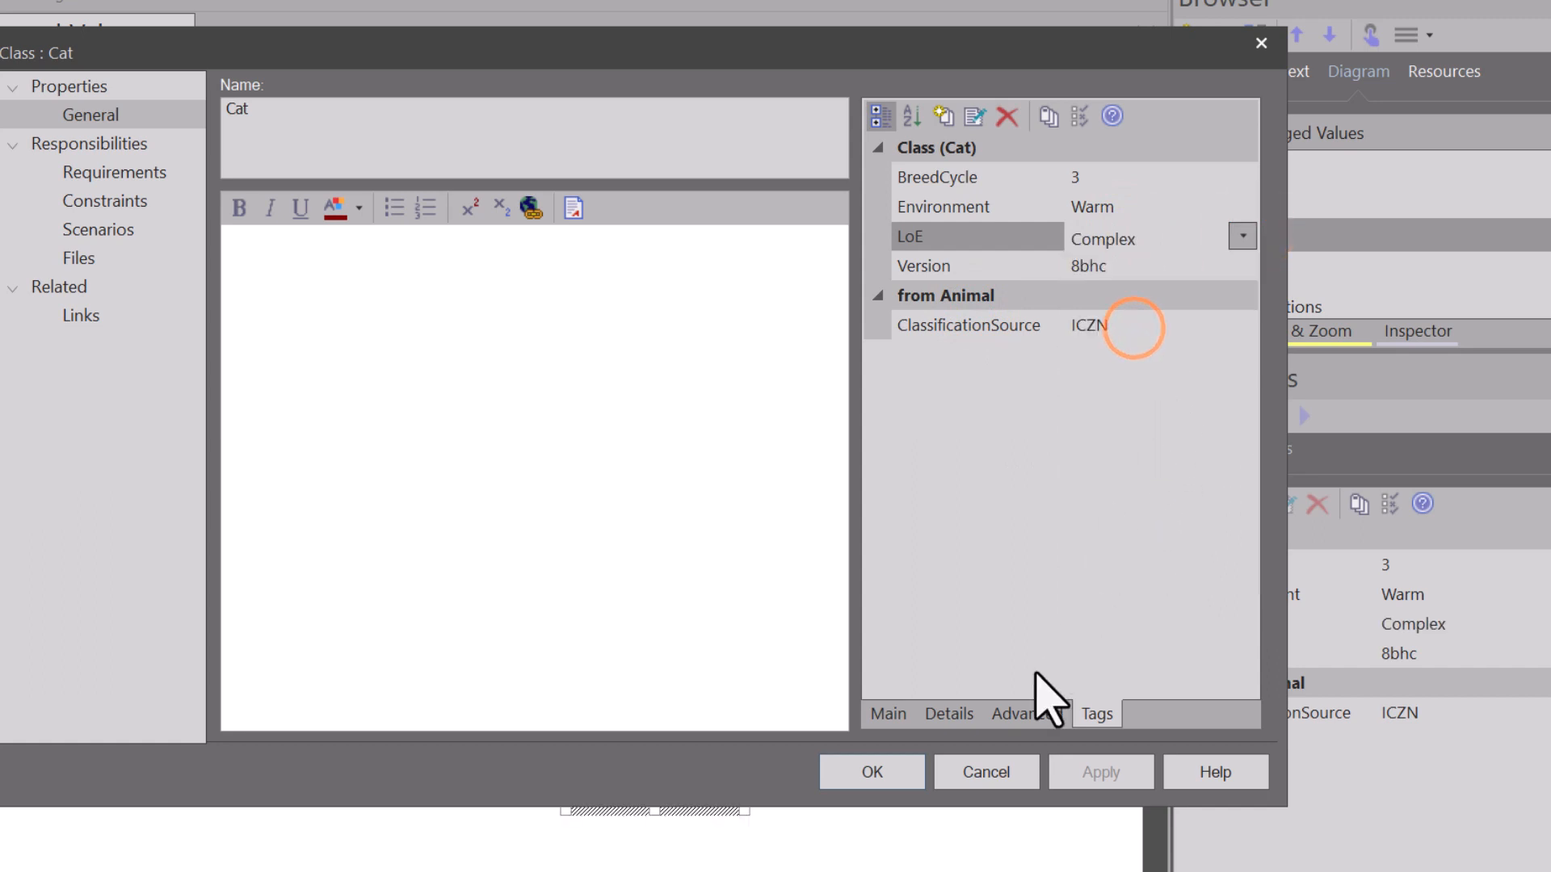
left_click(891, 768)
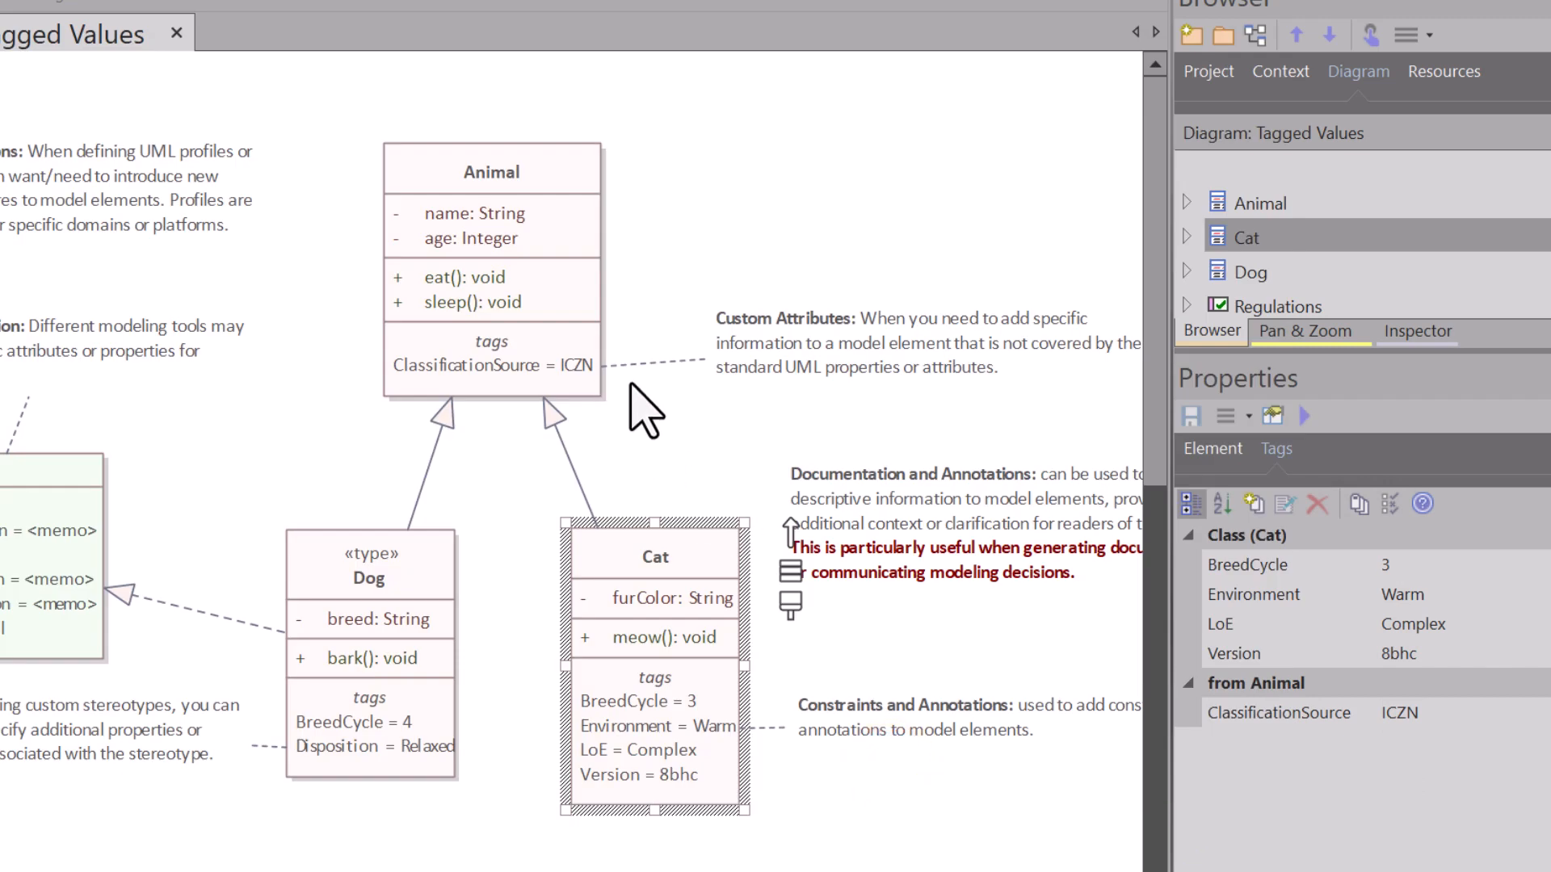
Step: Select the Cat class on the diagram to review its displayed tags, then clear the selection
left_click(669, 854)
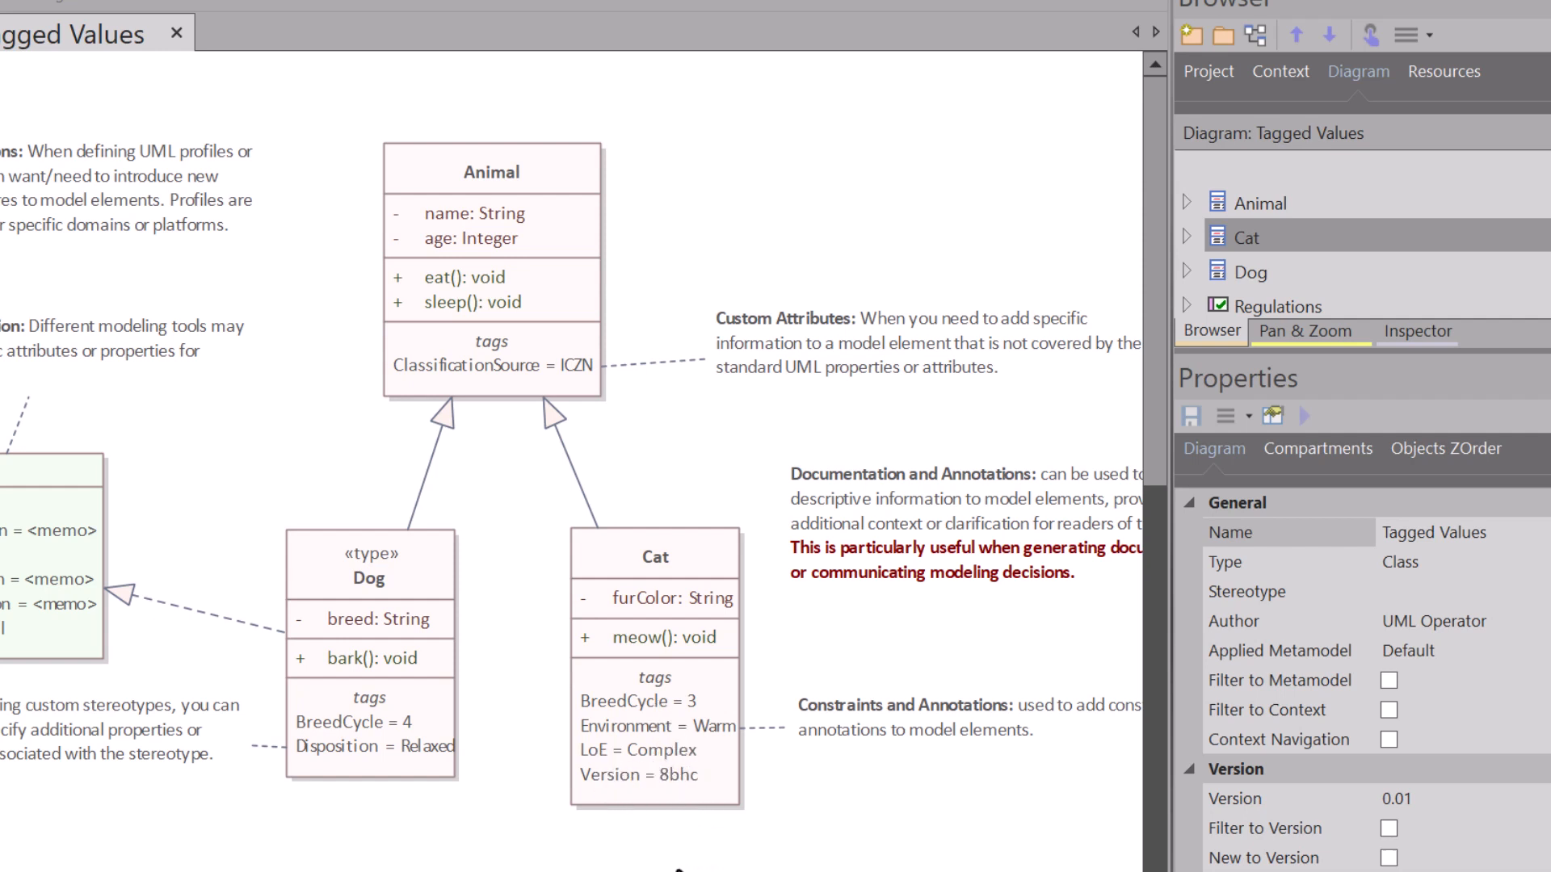
left_click(664, 767)
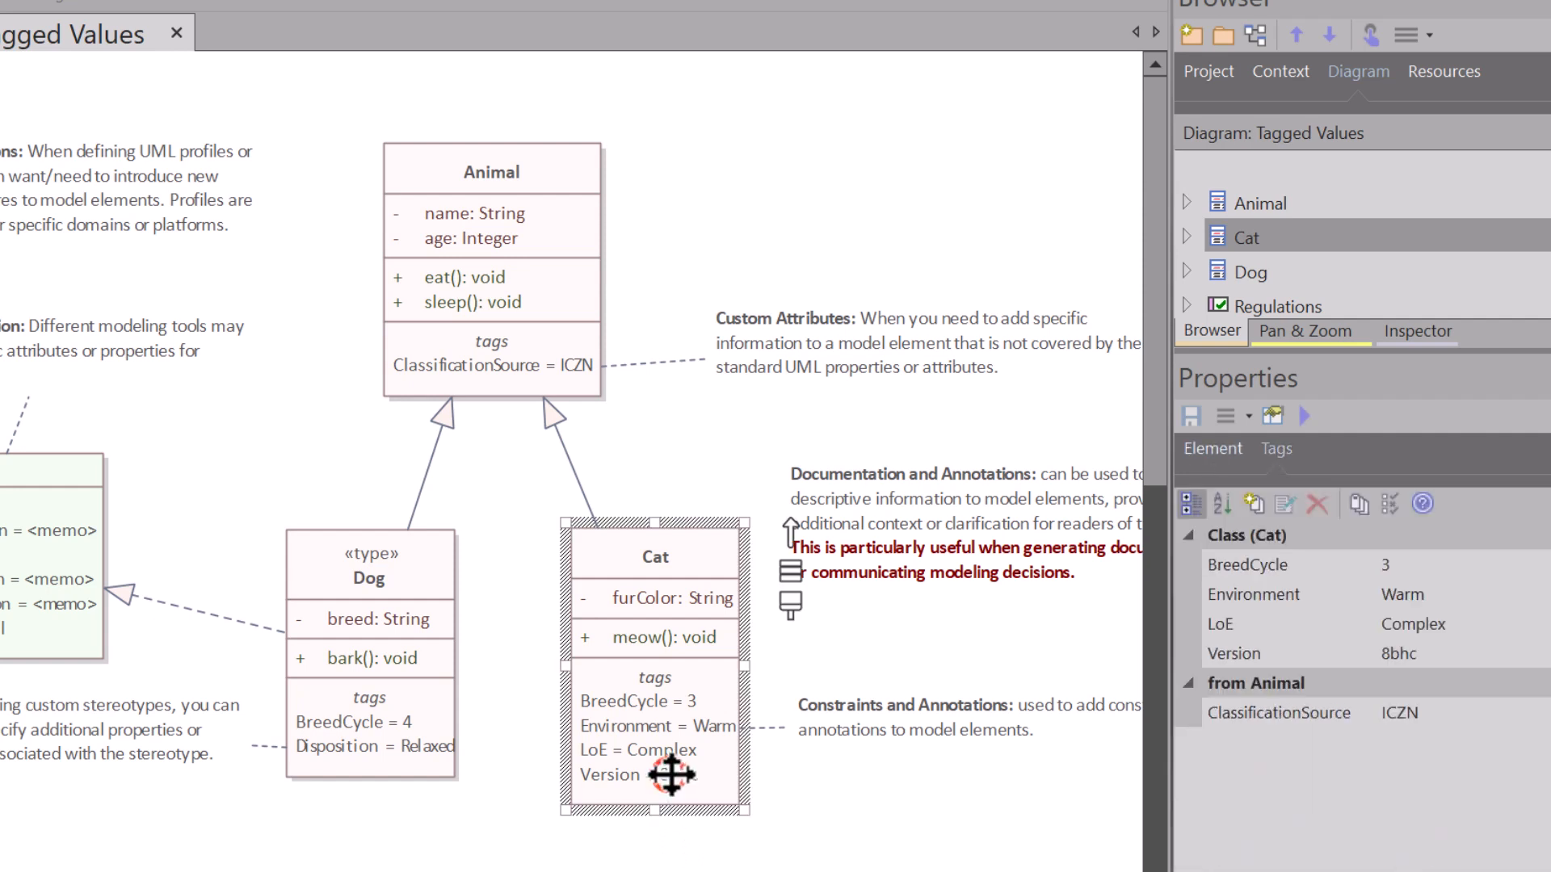
left_click(644, 864)
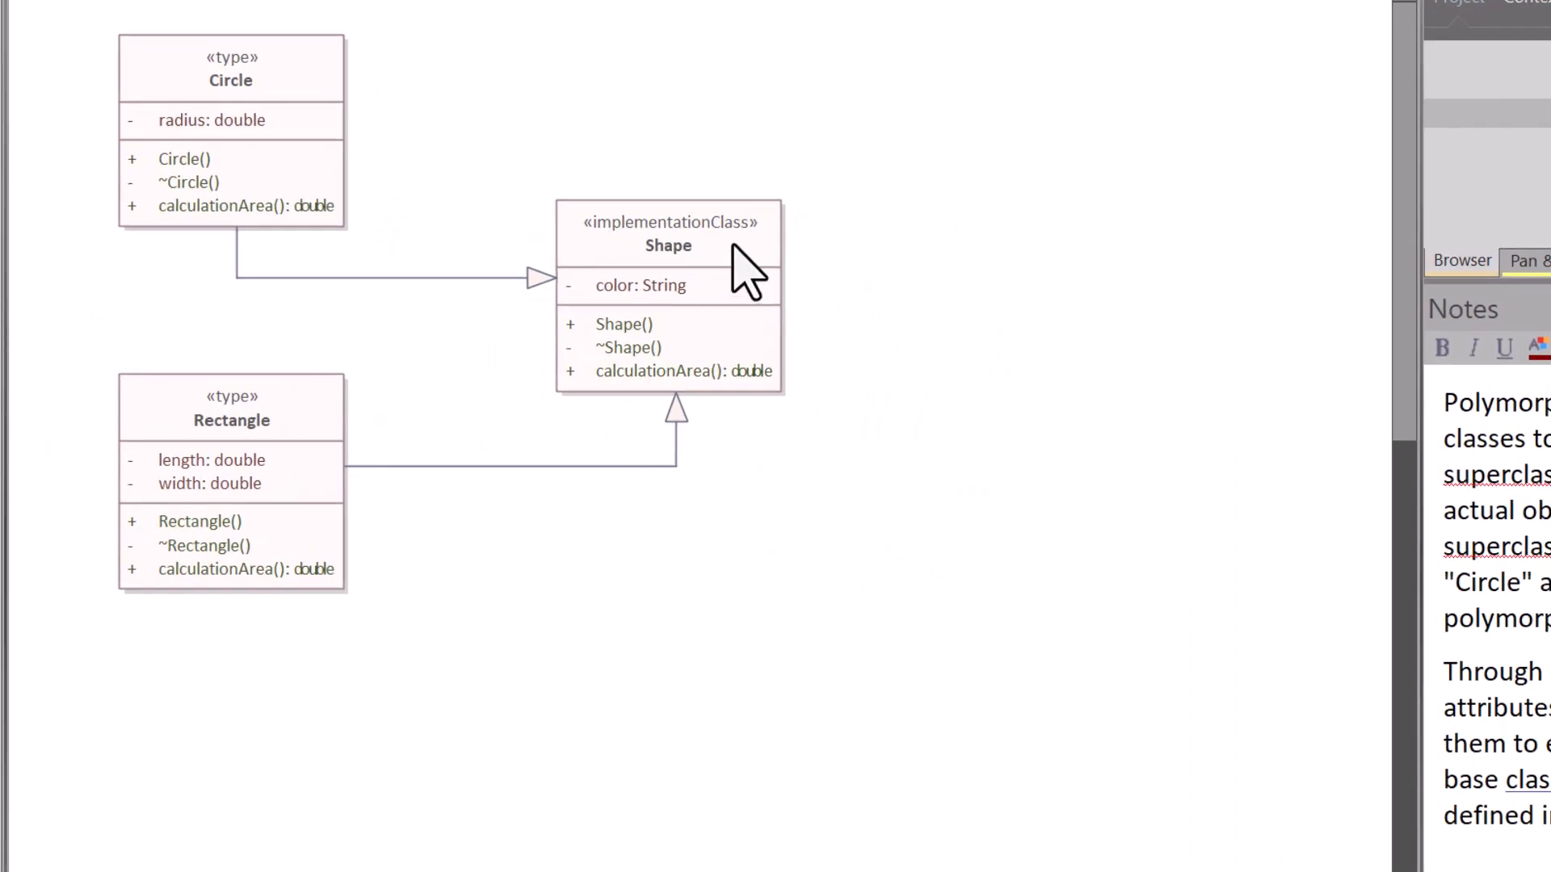
Step: Select the Shape, Circle and Rectangle classes on the polymorphism diagram in turn to view their notes
left_click(732, 242)
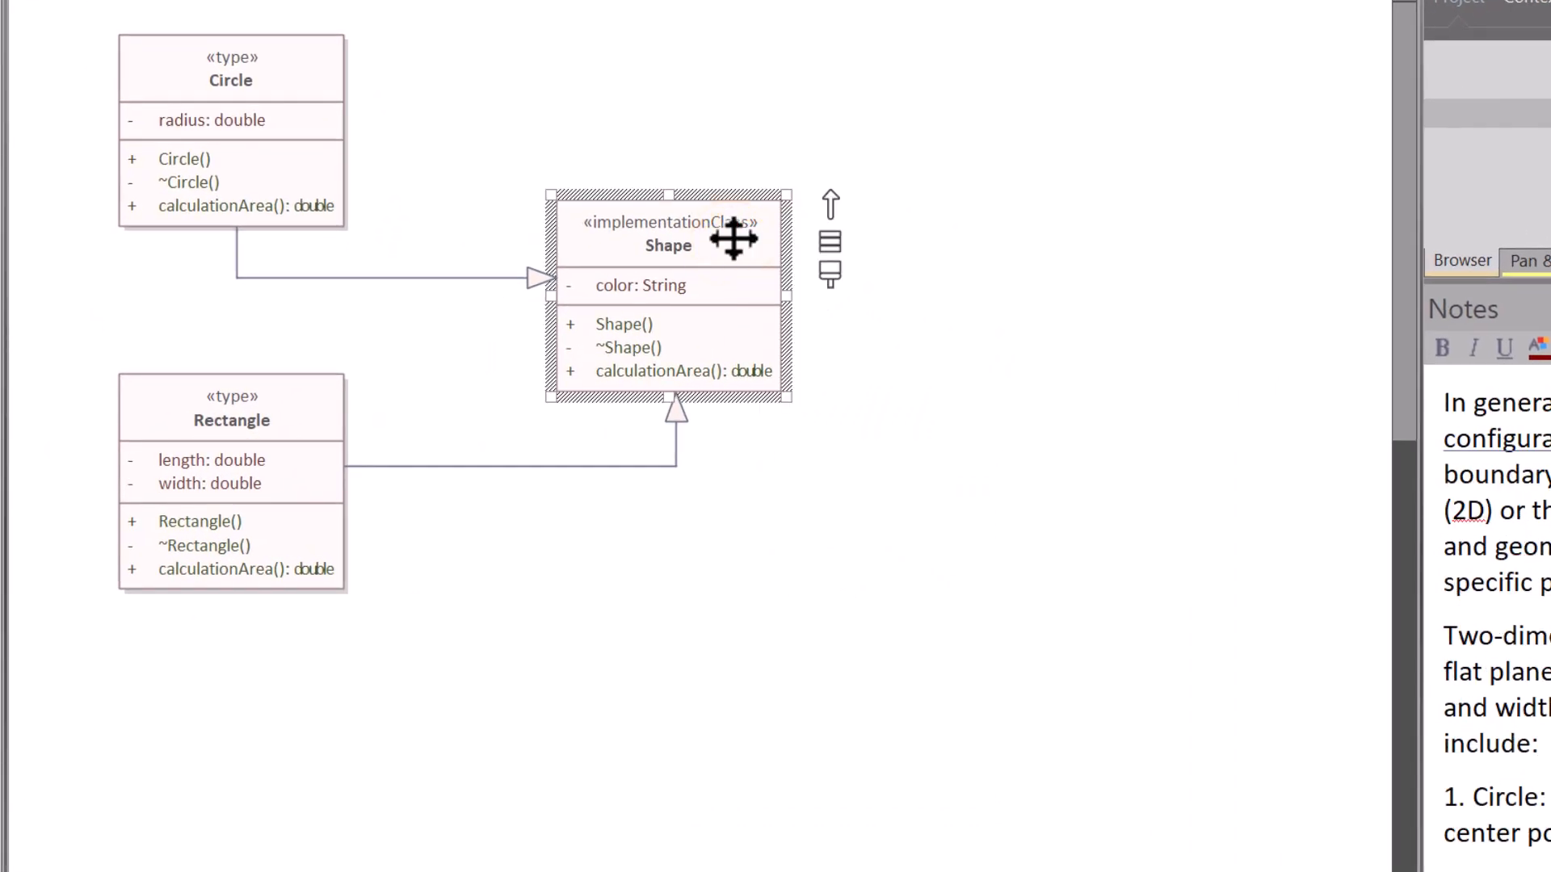
left_click_drag(88, 44, 322, 546)
left_click(478, 121)
left_click(234, 86)
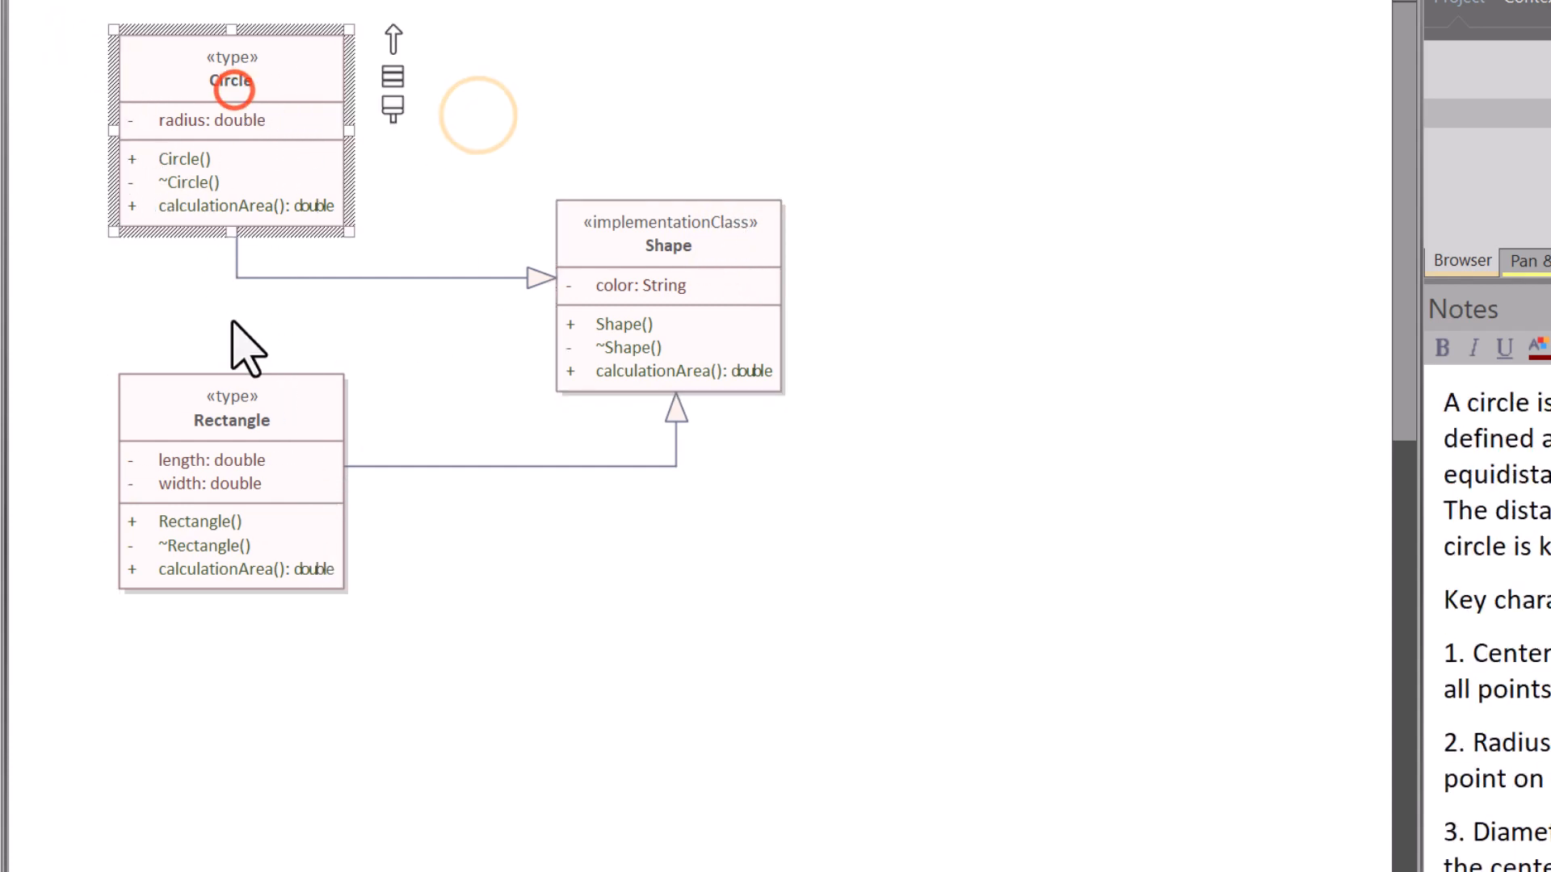
left_click(238, 421)
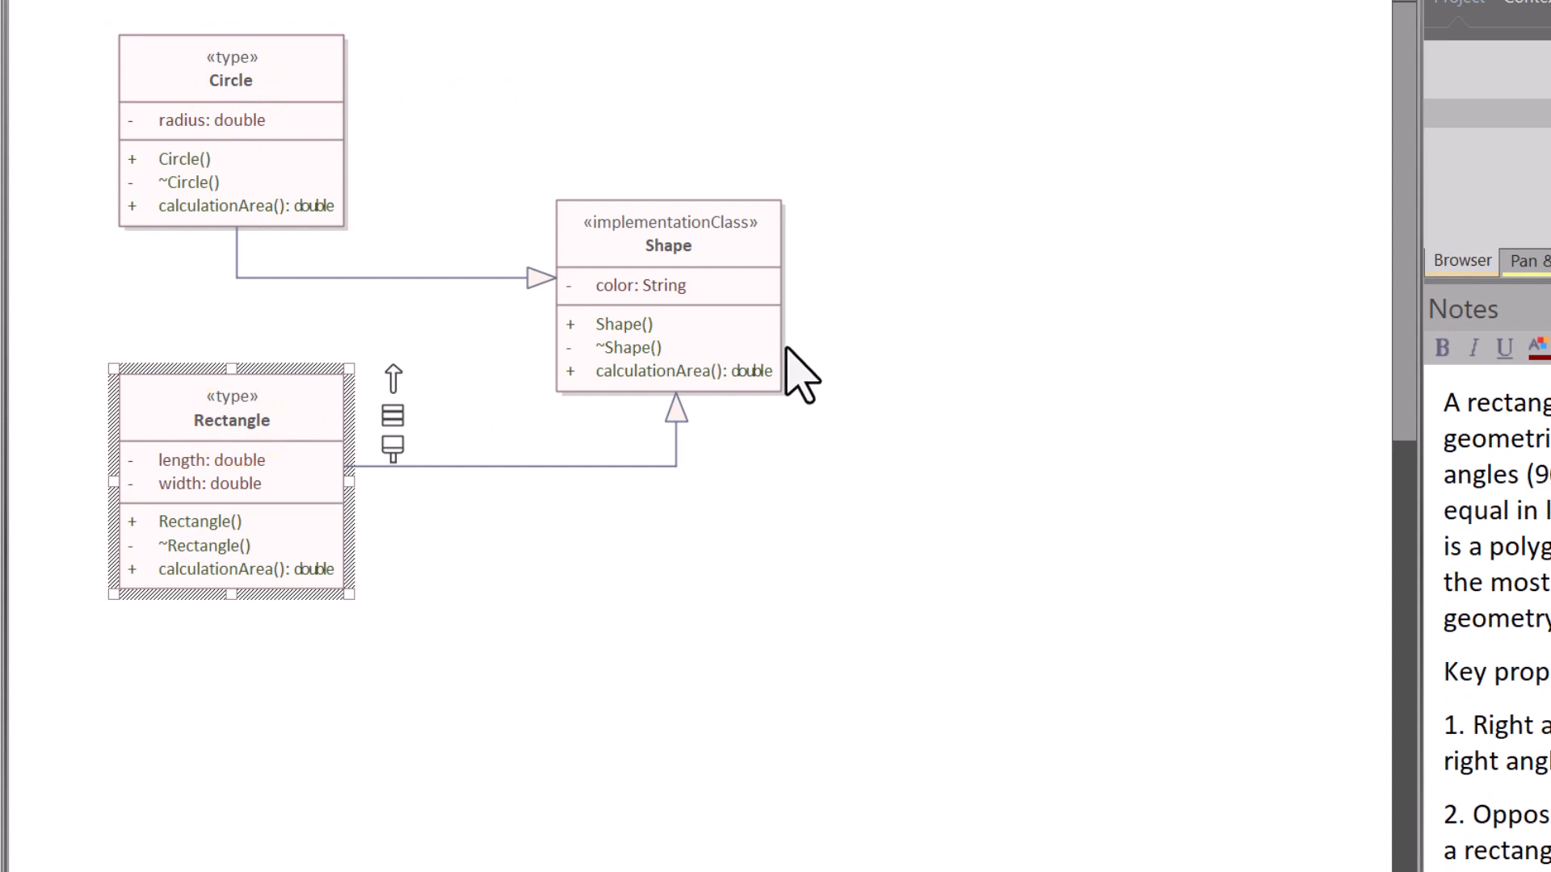
left_click(642, 242)
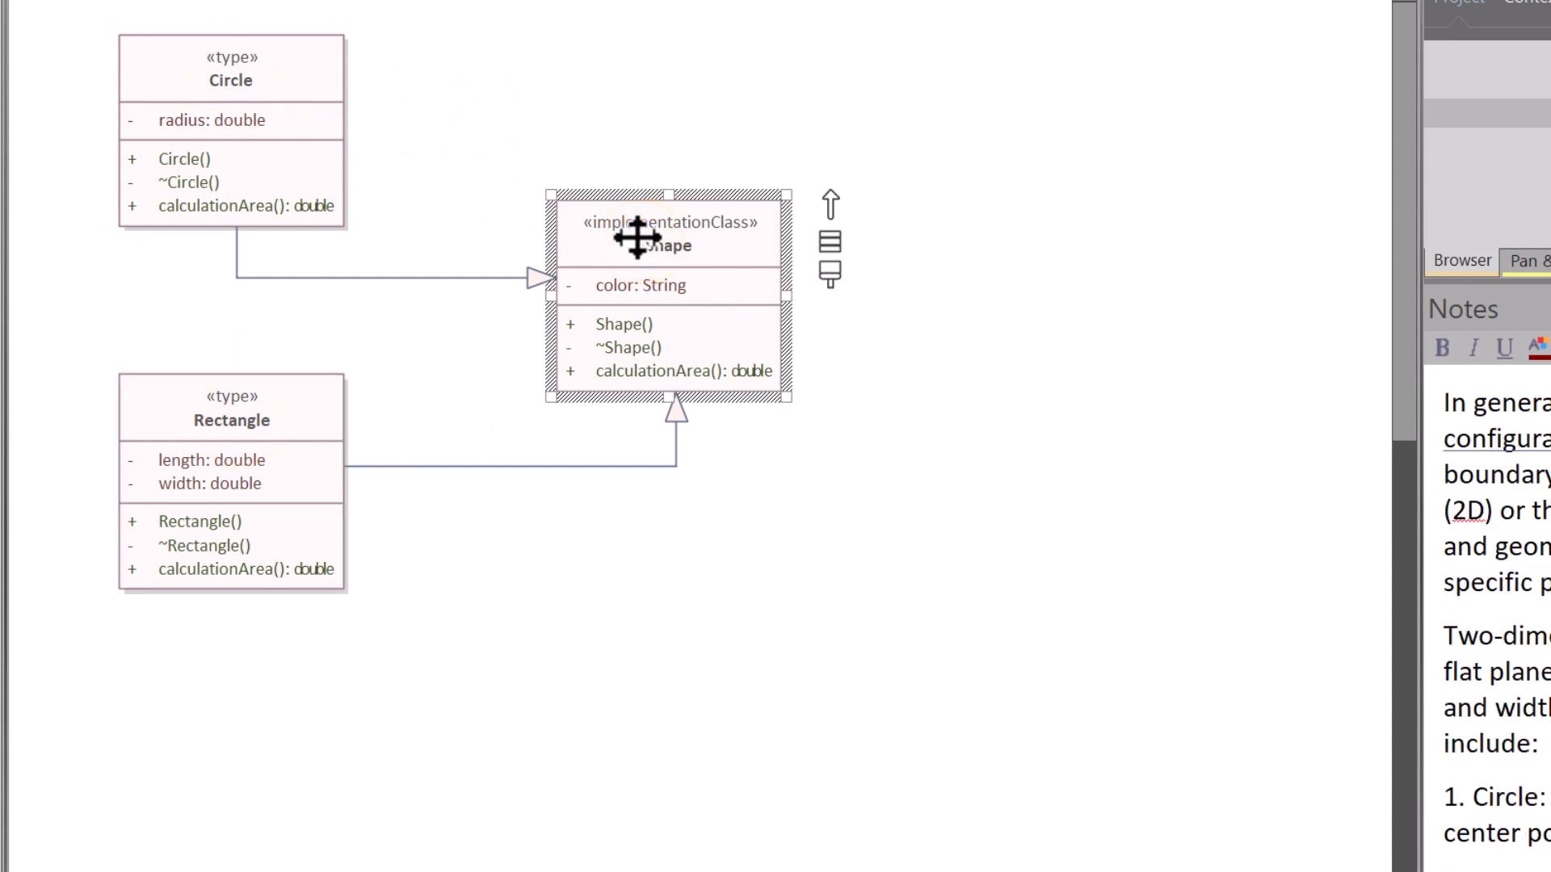
Step: Open the Shape class's source code from the diagram to view it, and return to the Polymorphism diagram
key("F12")
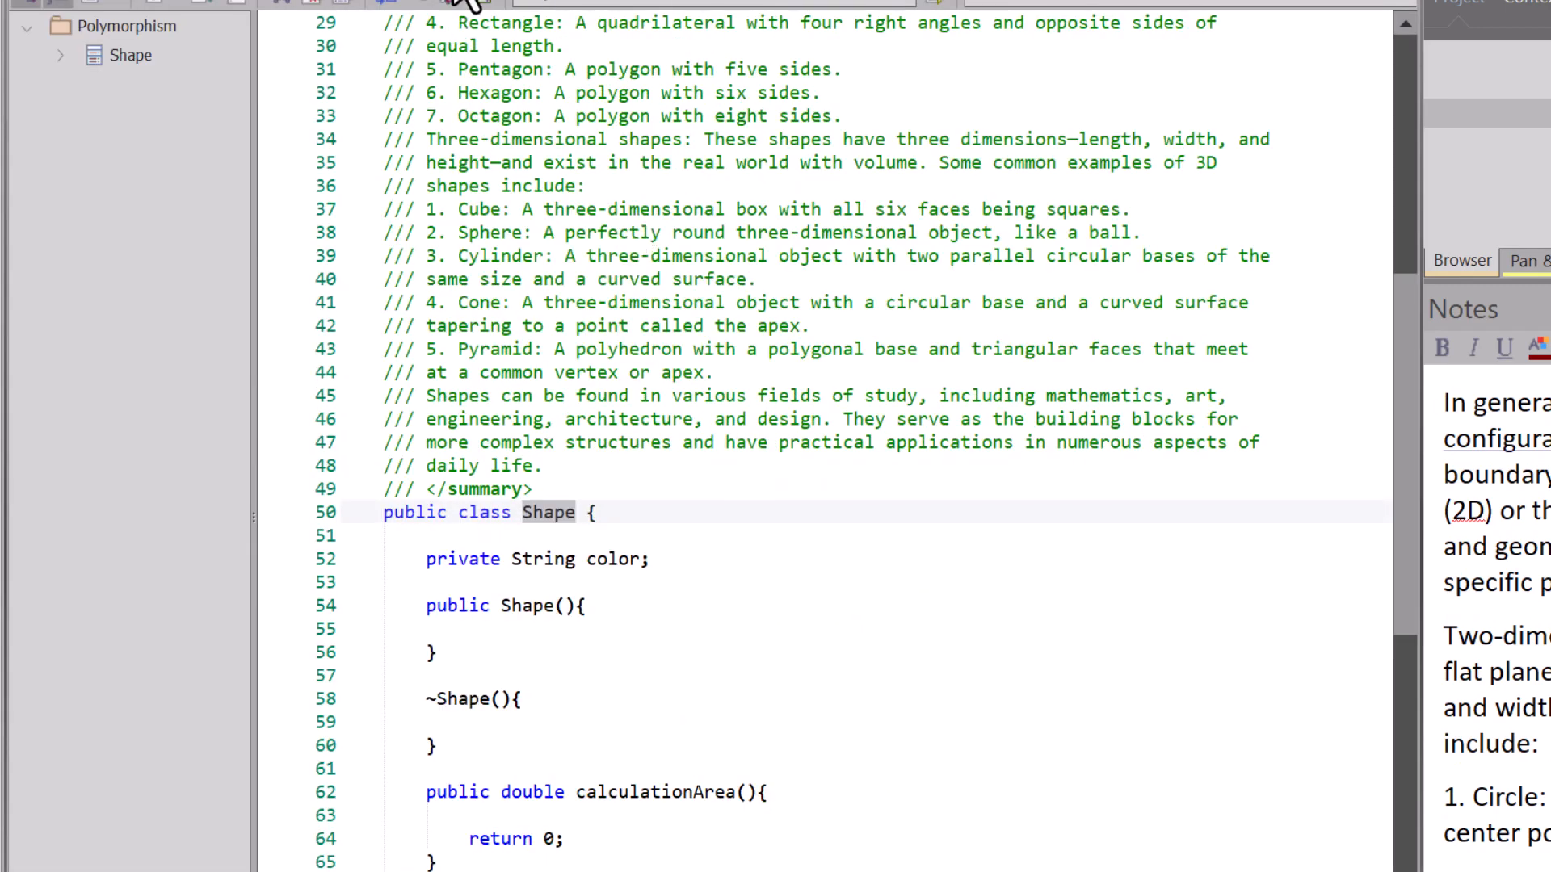
left_click(398, 7)
left_click(582, 135)
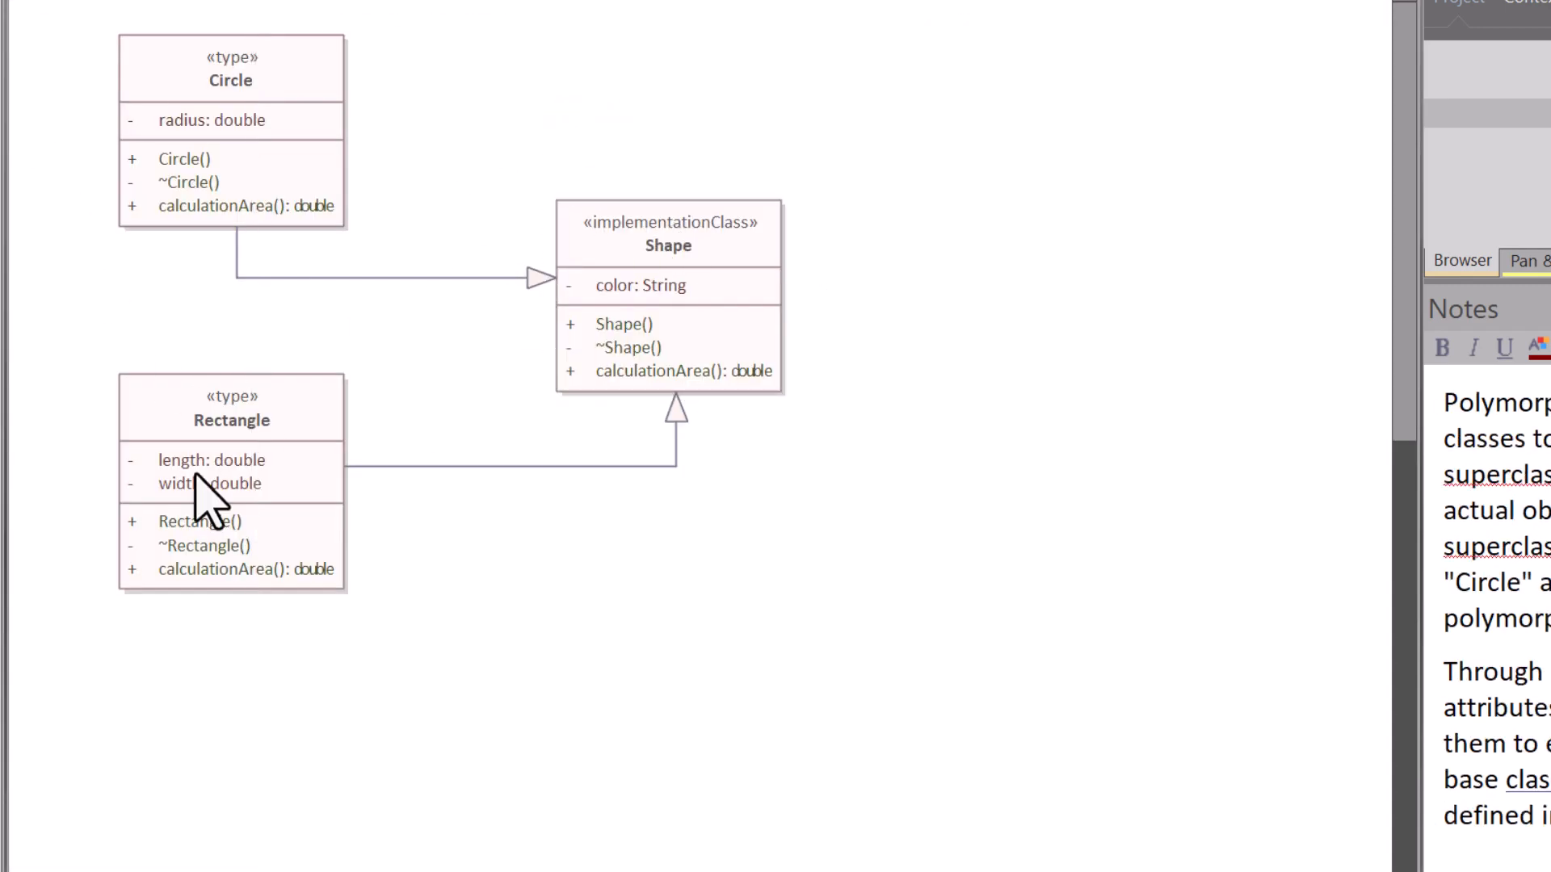
Step: Show the Tags compartment for elements on the Polymorphism diagram and lower the Circle and Rectangle generalization connectors
double_click(475, 106)
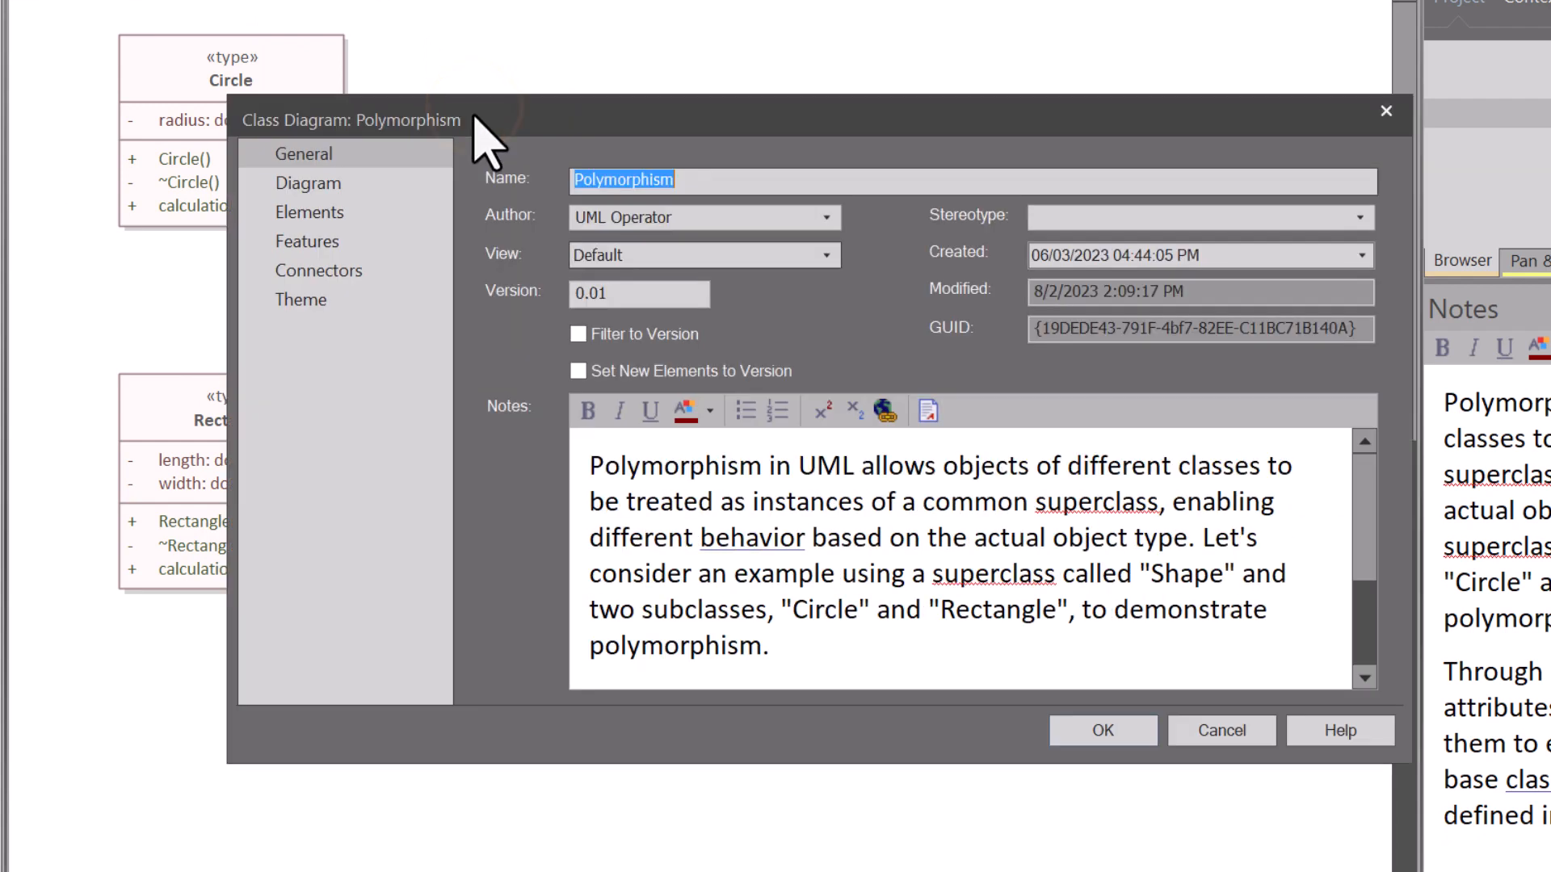
left_click(320, 212)
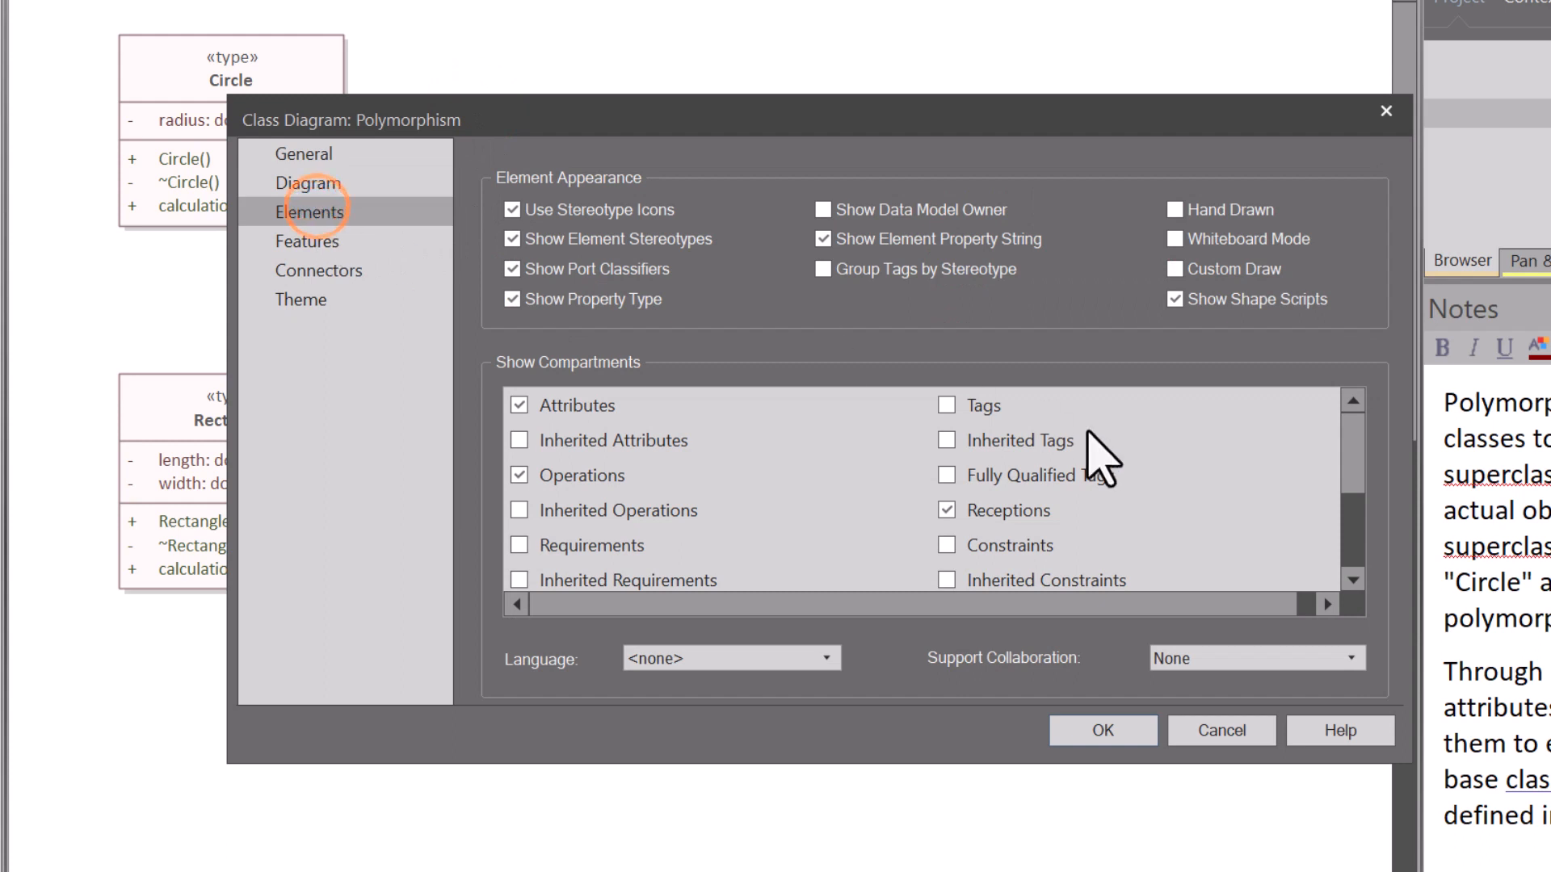
left_click(947, 405)
left_click(1099, 731)
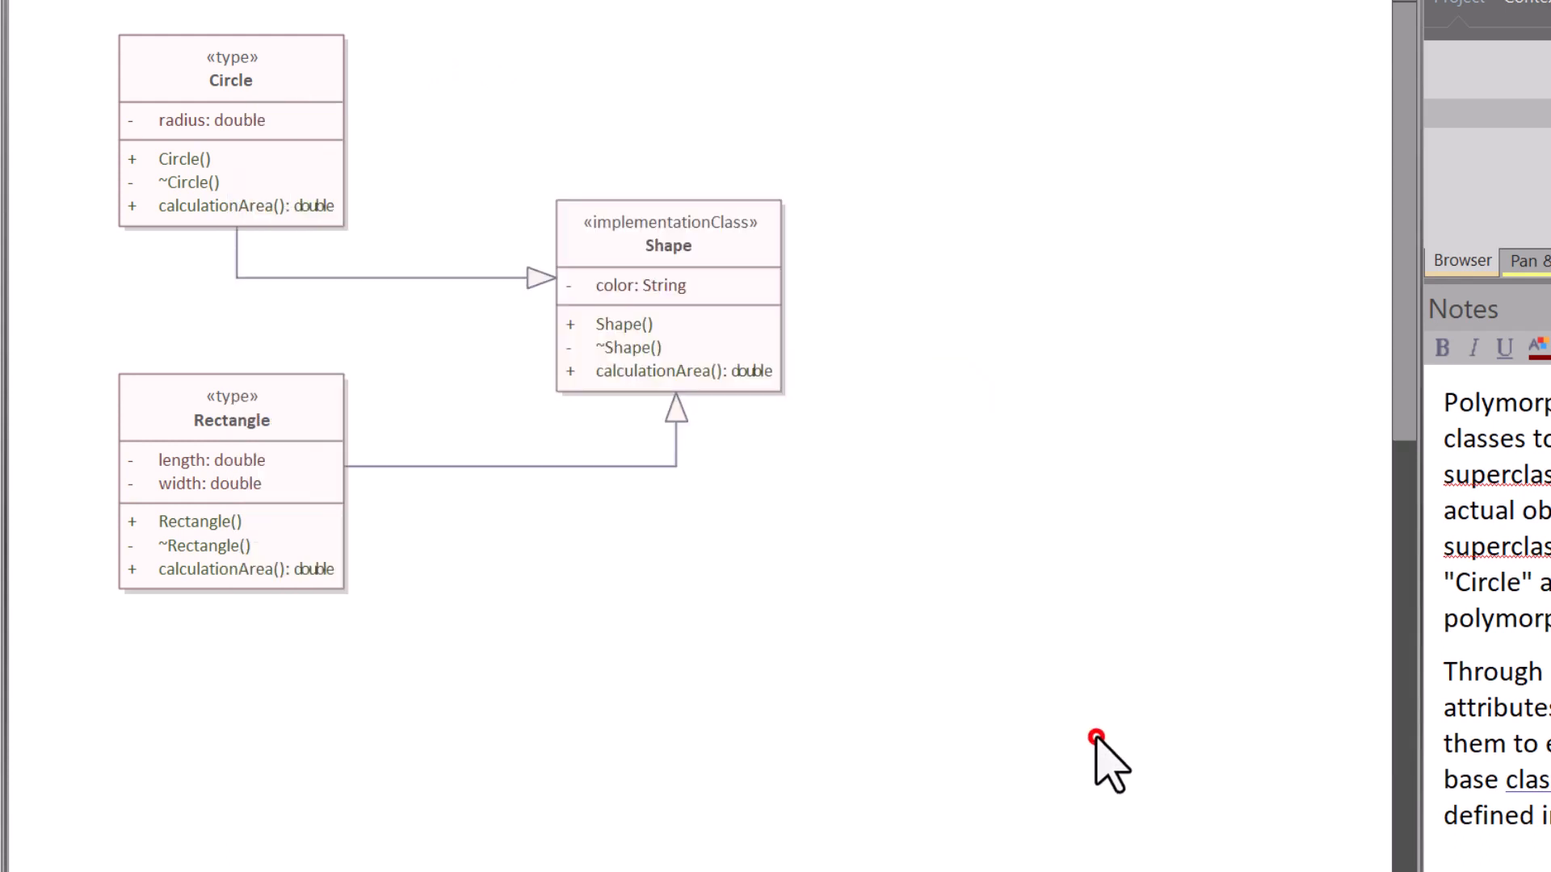
left_click_drag(453, 278, 388, 352)
left_click_drag(430, 466, 433, 570)
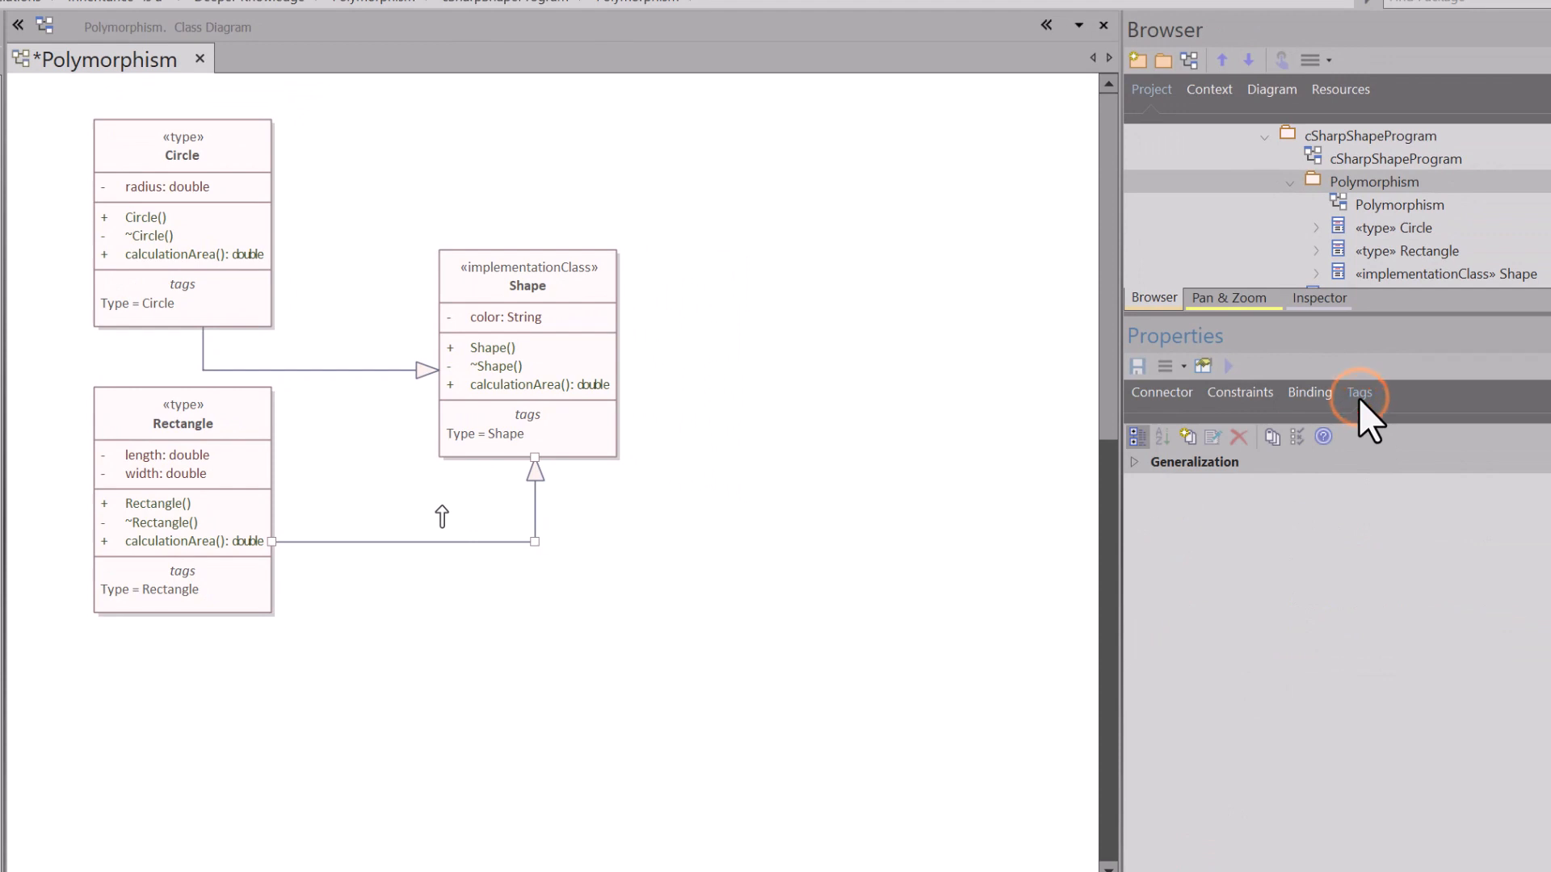
Step: Review the Type tagged values of the Shape and Circle classes, including the tag Circle inherits from Shape
left_click(560, 284)
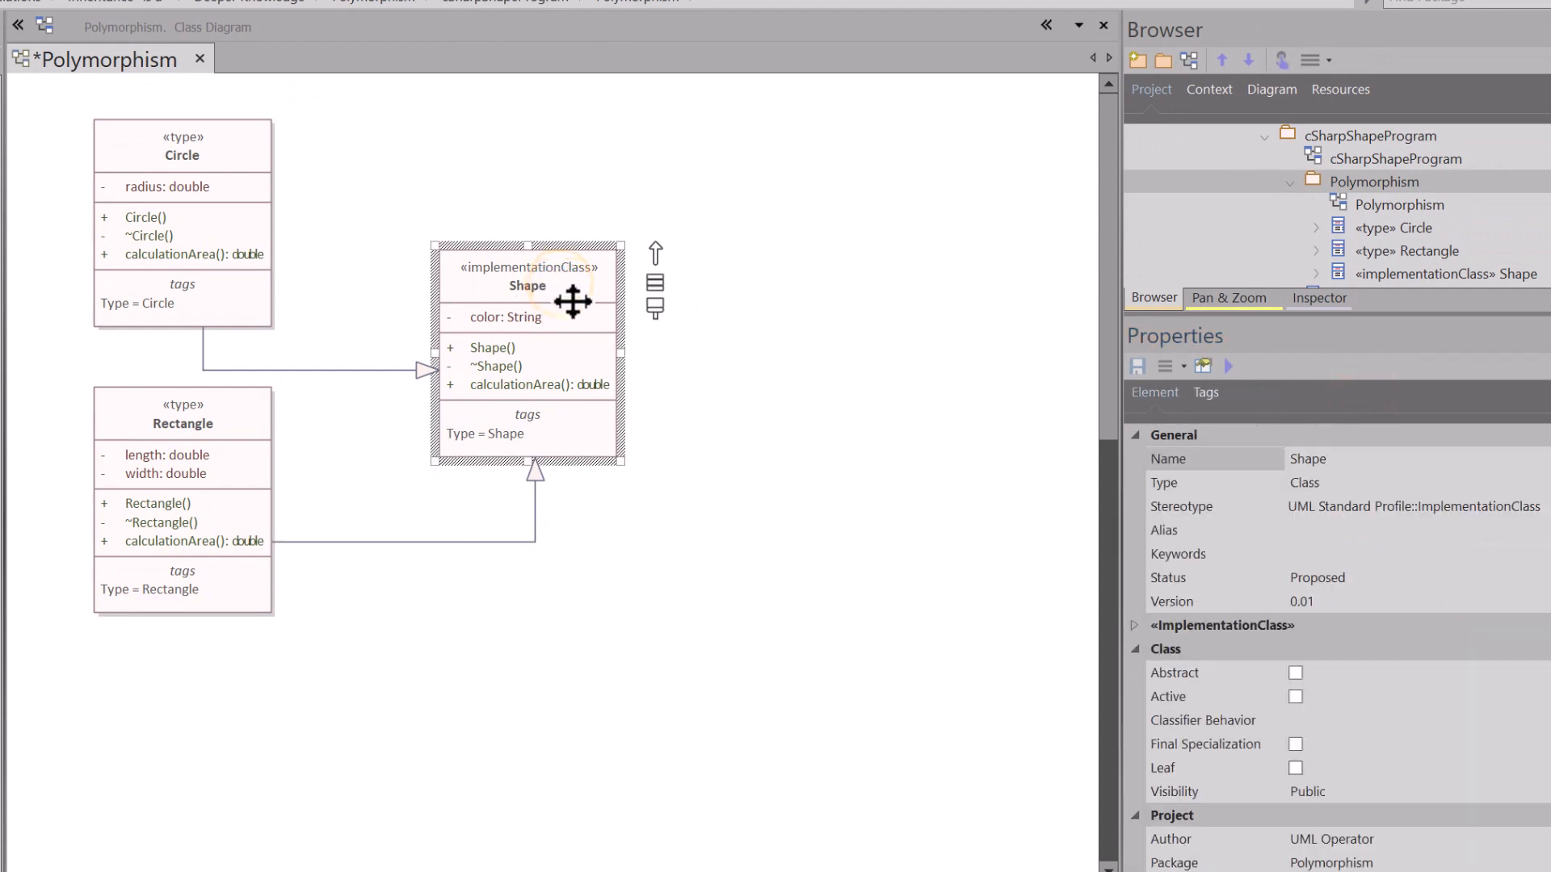
left_click(1207, 394)
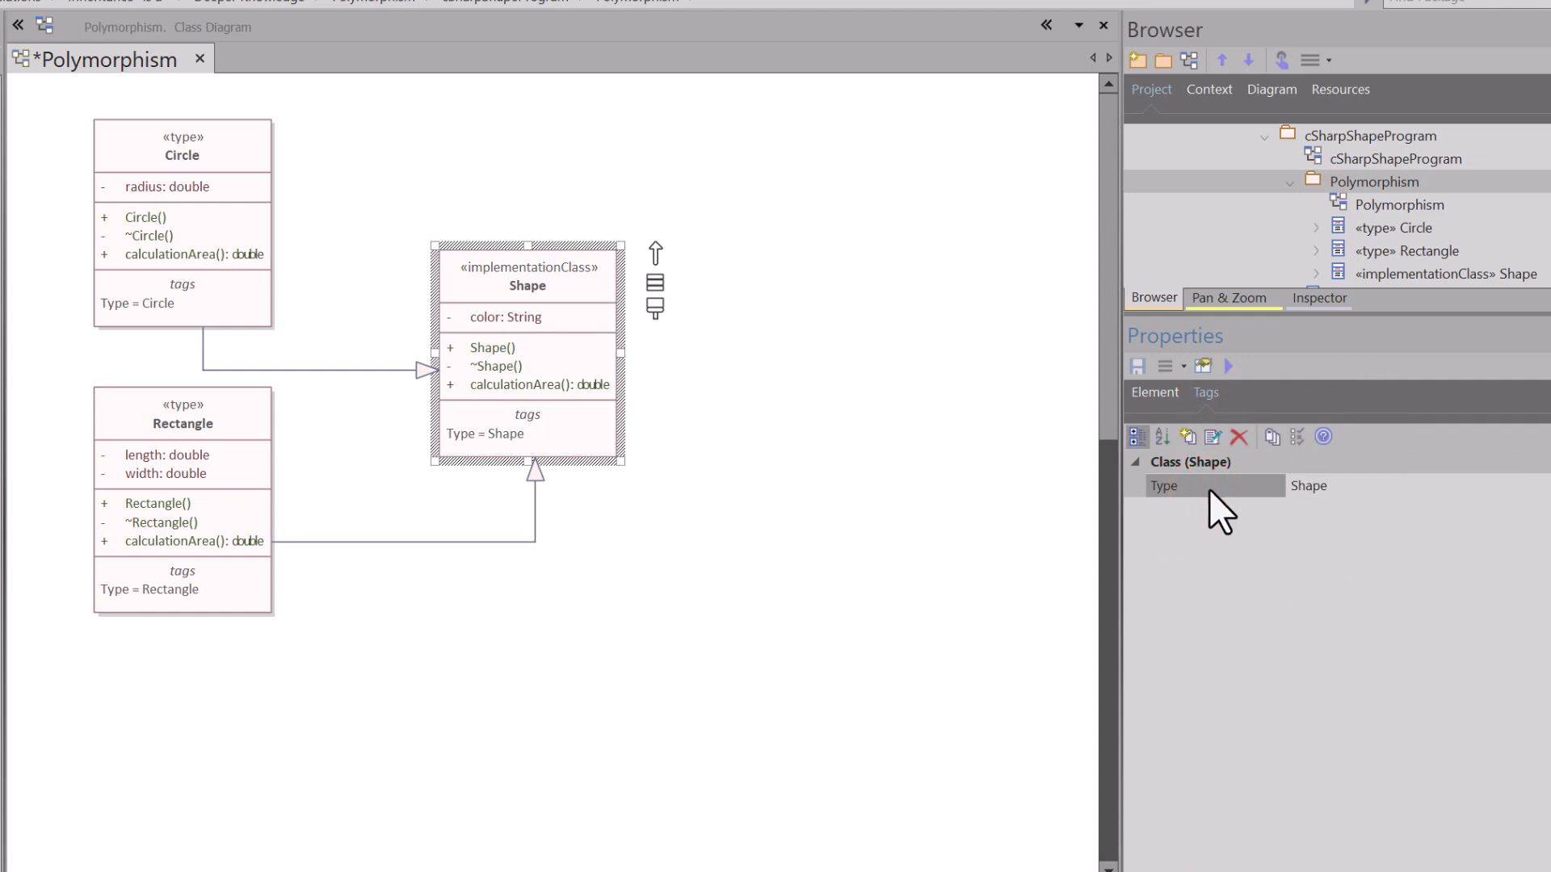
left_click(1332, 489)
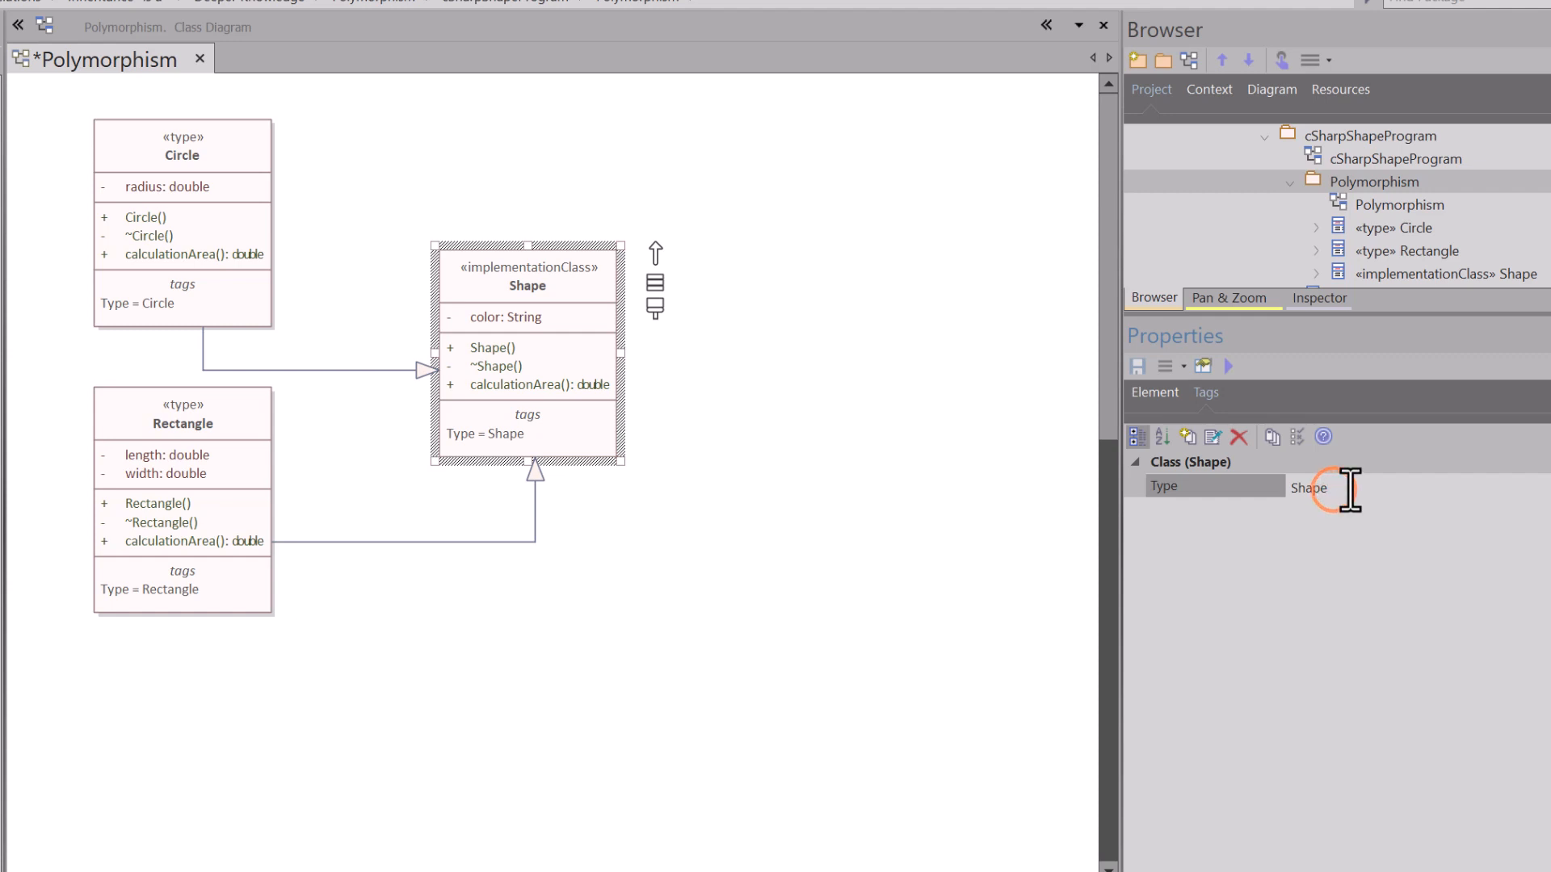
left_click(235, 157)
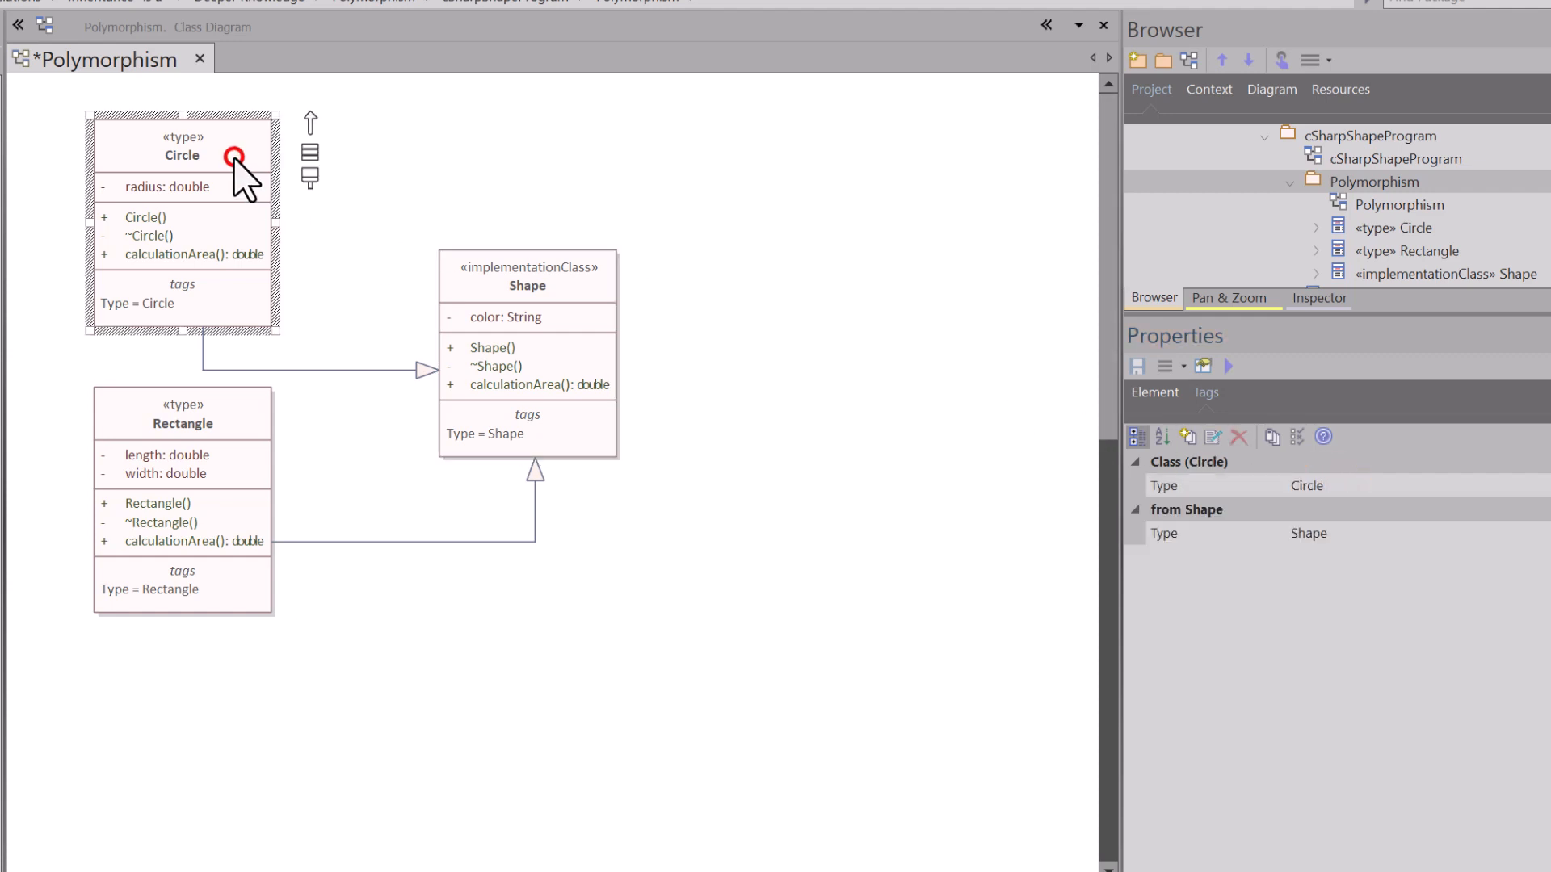
left_click(1204, 538)
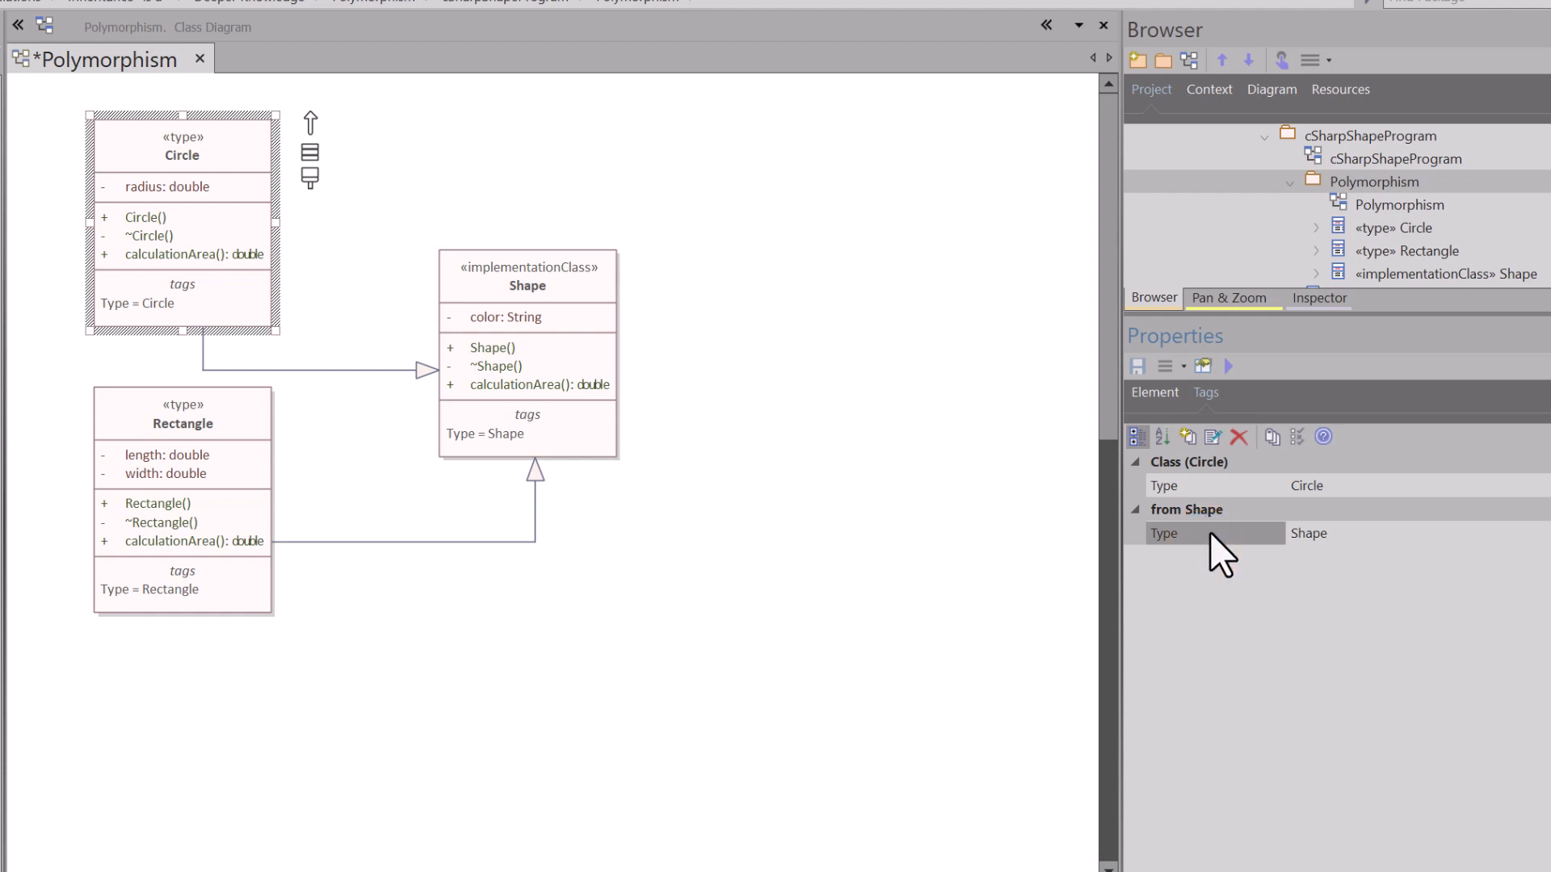
left_click(1337, 533)
left_click(1328, 488)
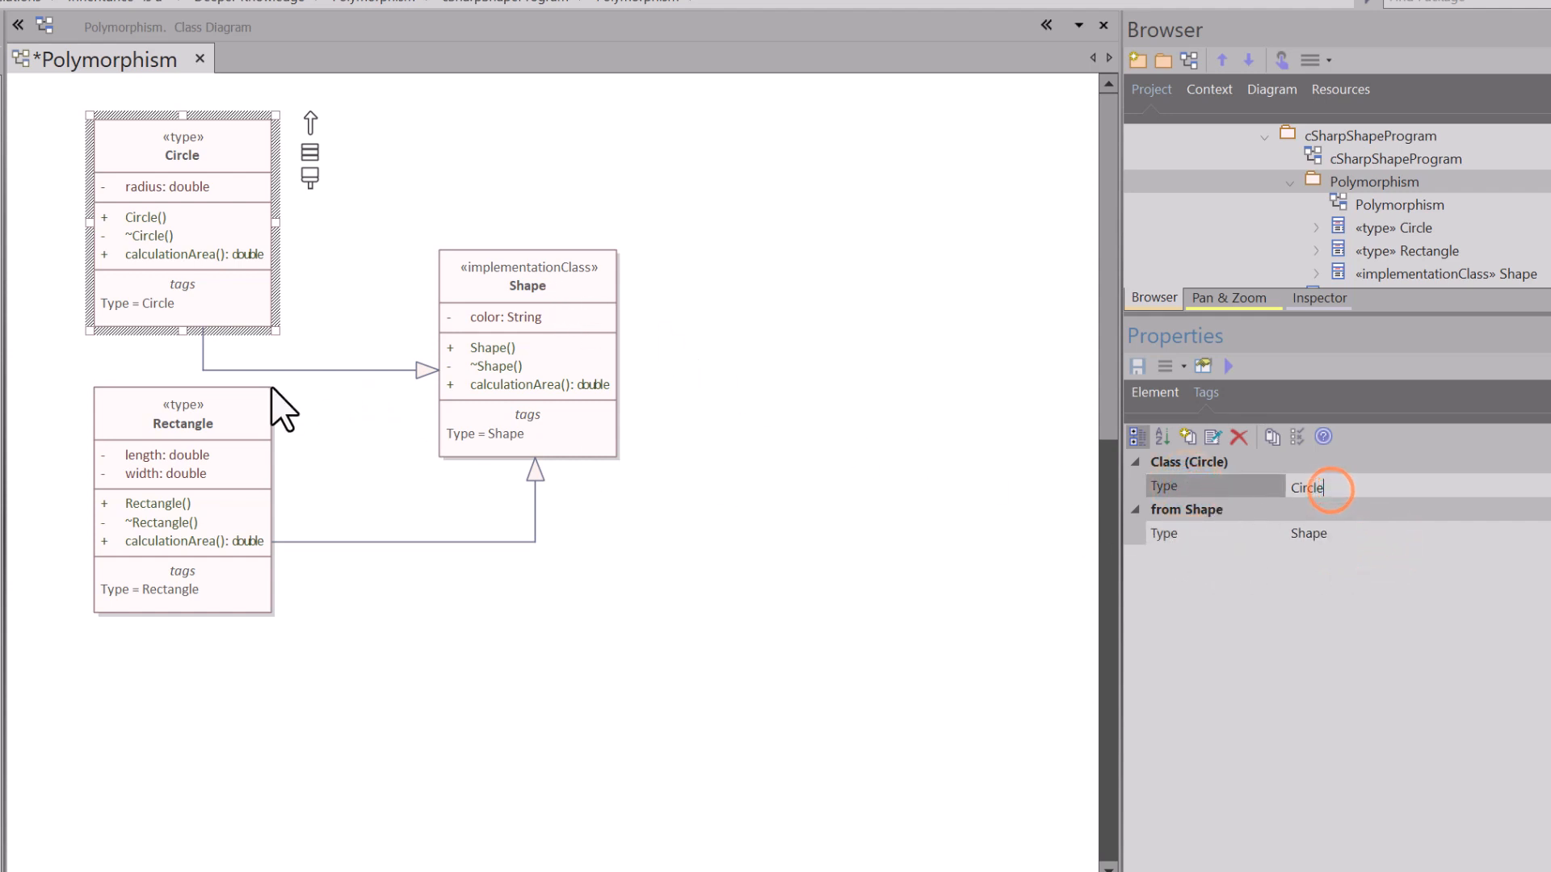
Step: Review the Rectangle class's own and inherited Type tags, and save the Polymorphism diagram
left_click(217, 394)
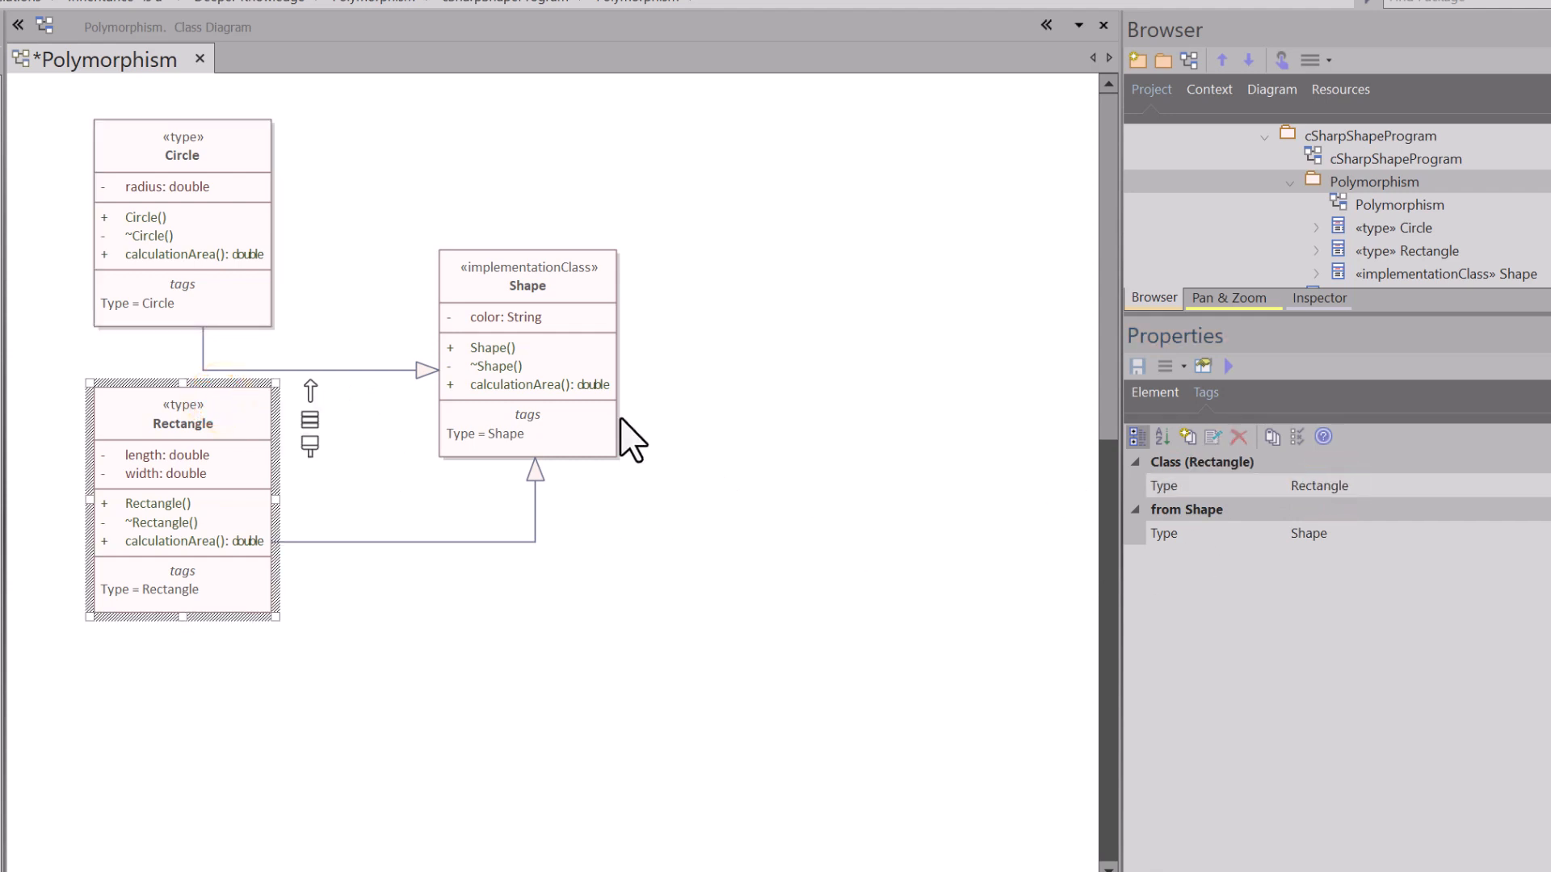
left_click(1221, 482)
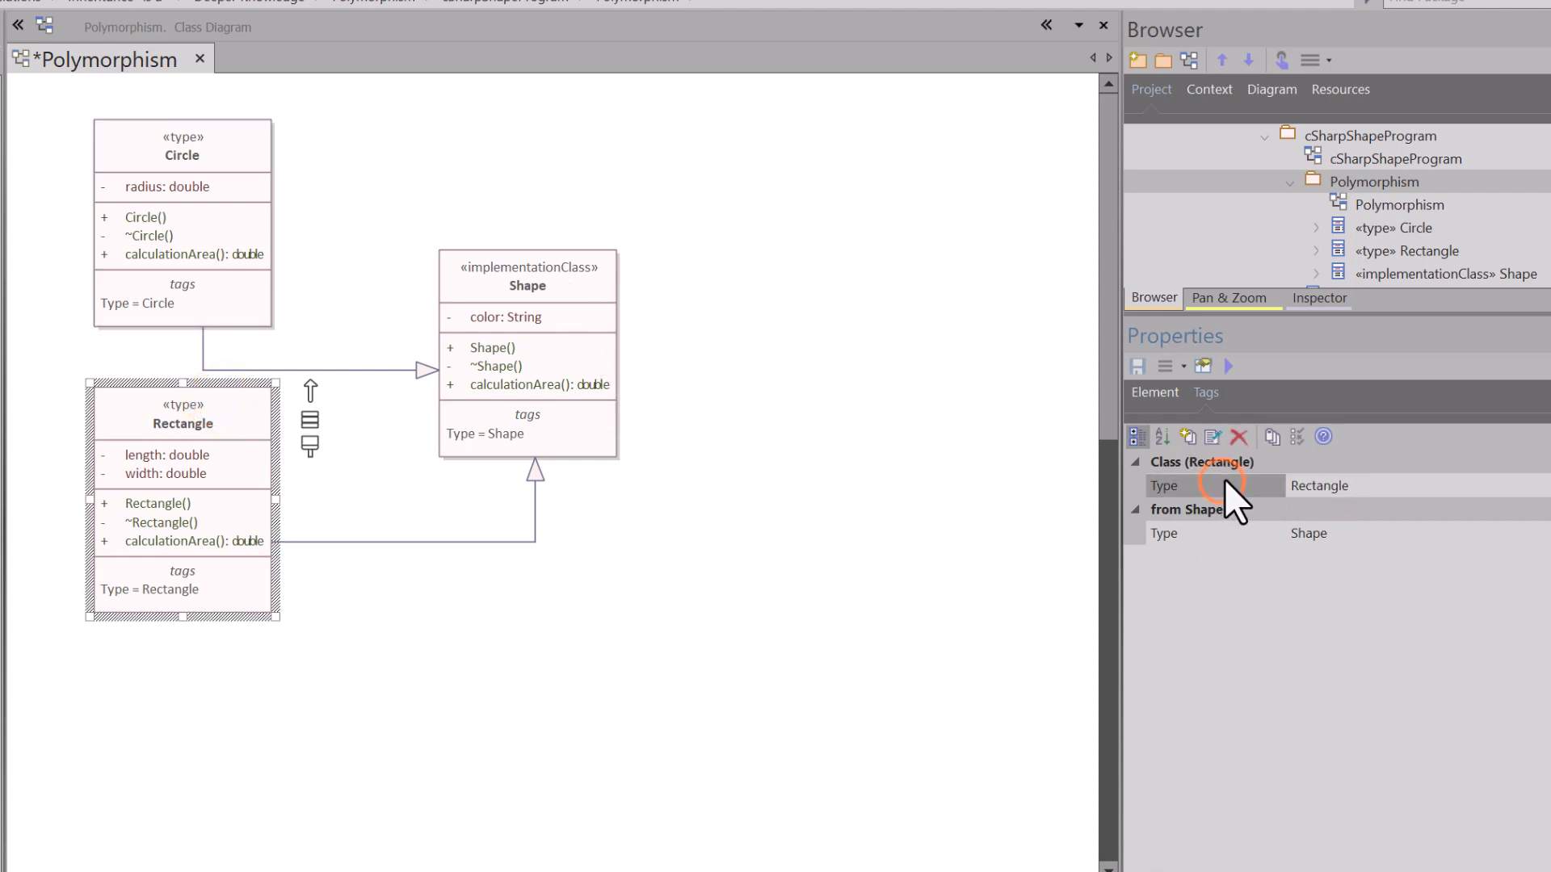
left_click(1364, 487)
left_click(404, 196)
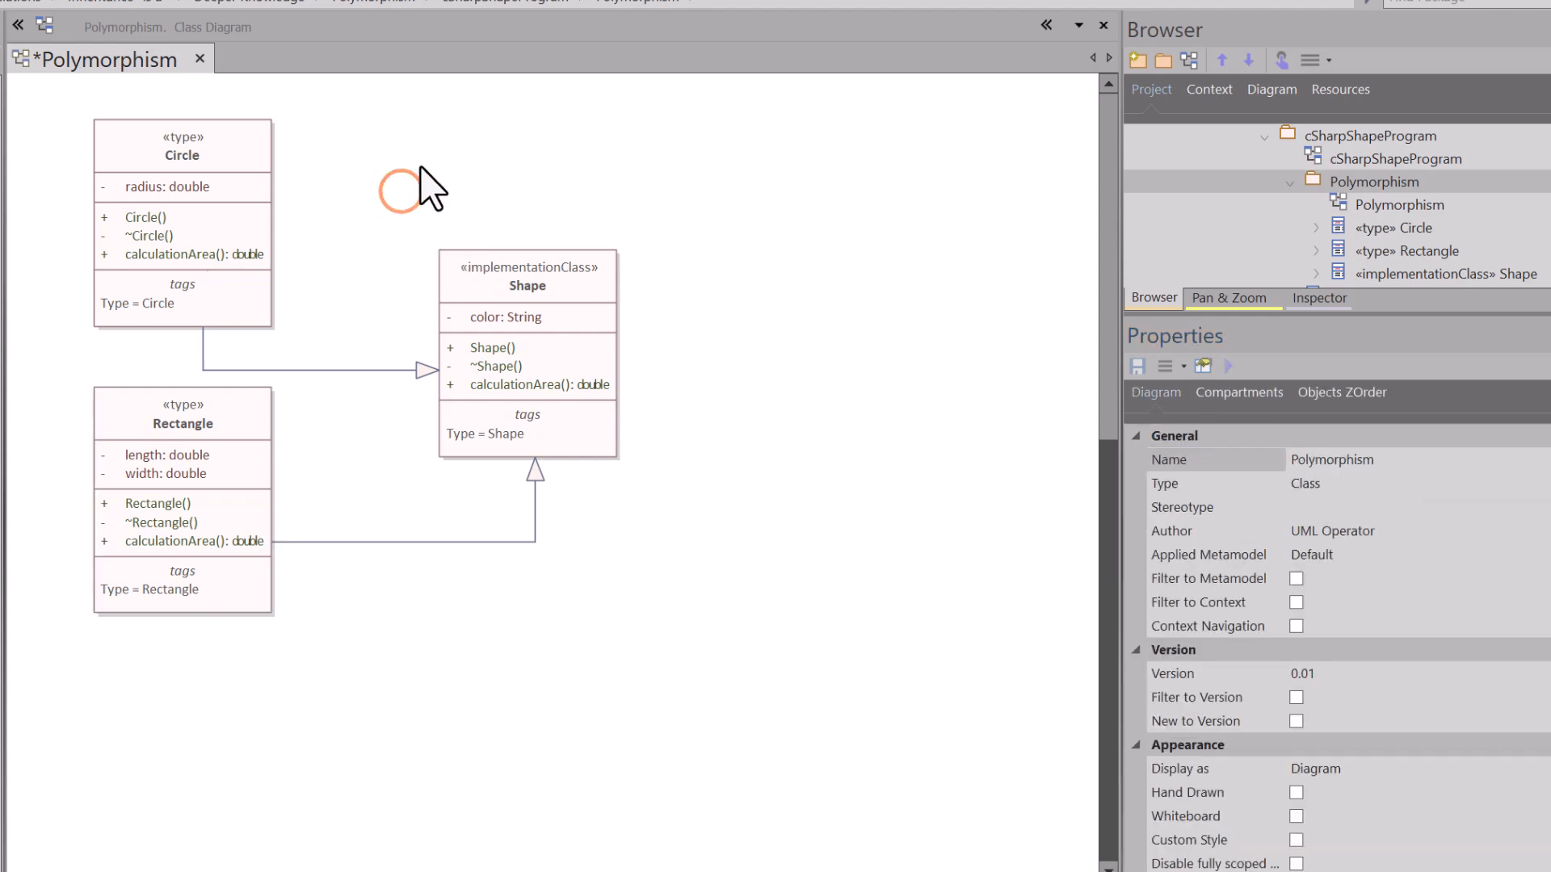
key("ctrl+s")
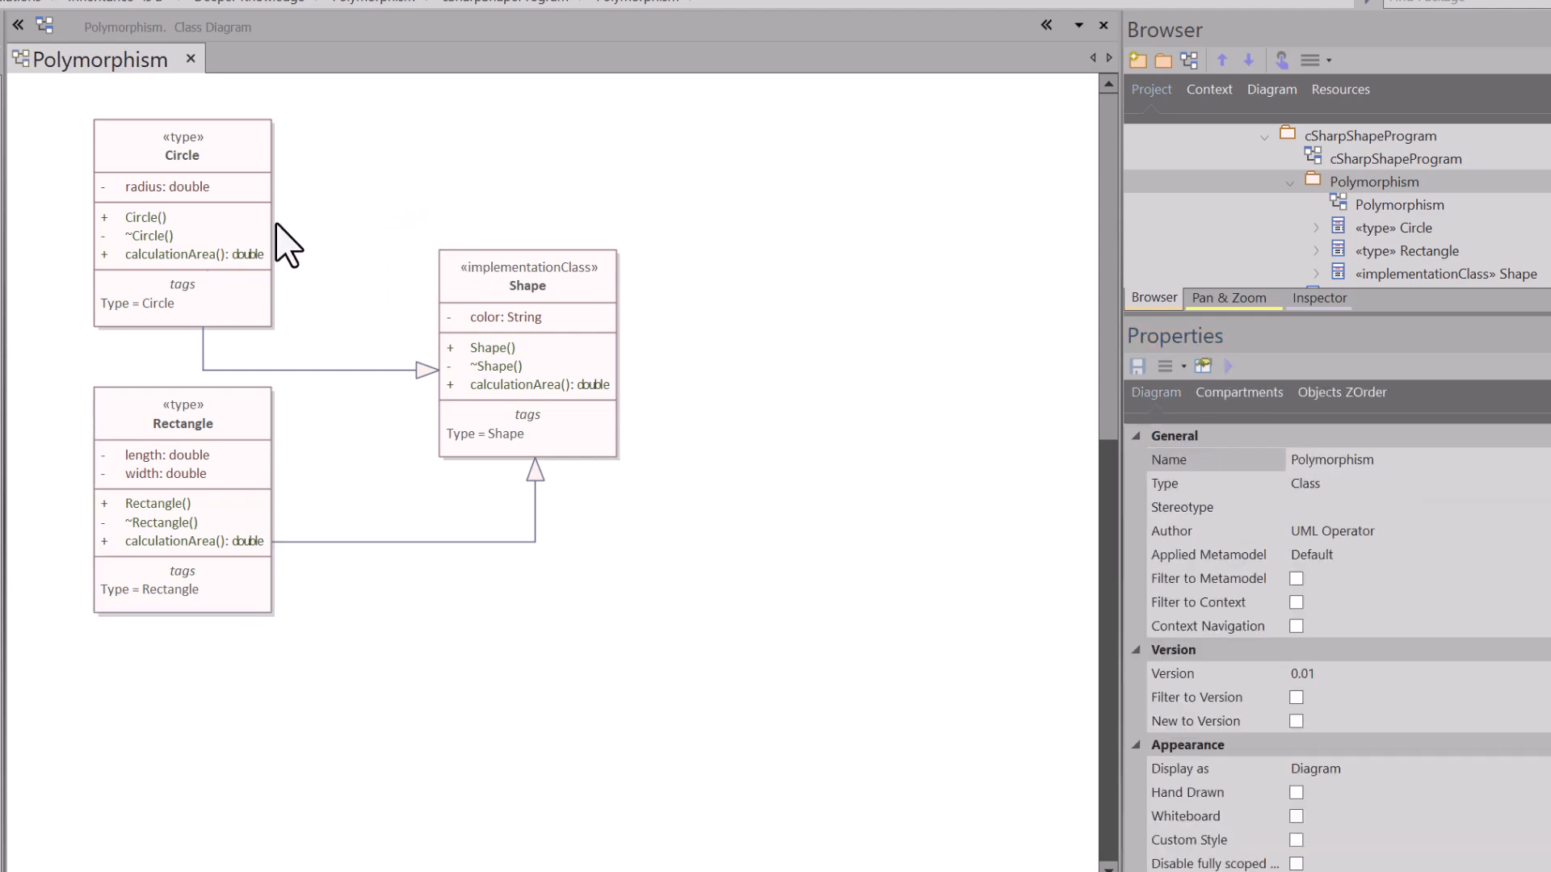
Step: View the Circle class's source code down to the calculationArea method, and return to the Polymorphism diagram with nothing selected
left_click(204, 163)
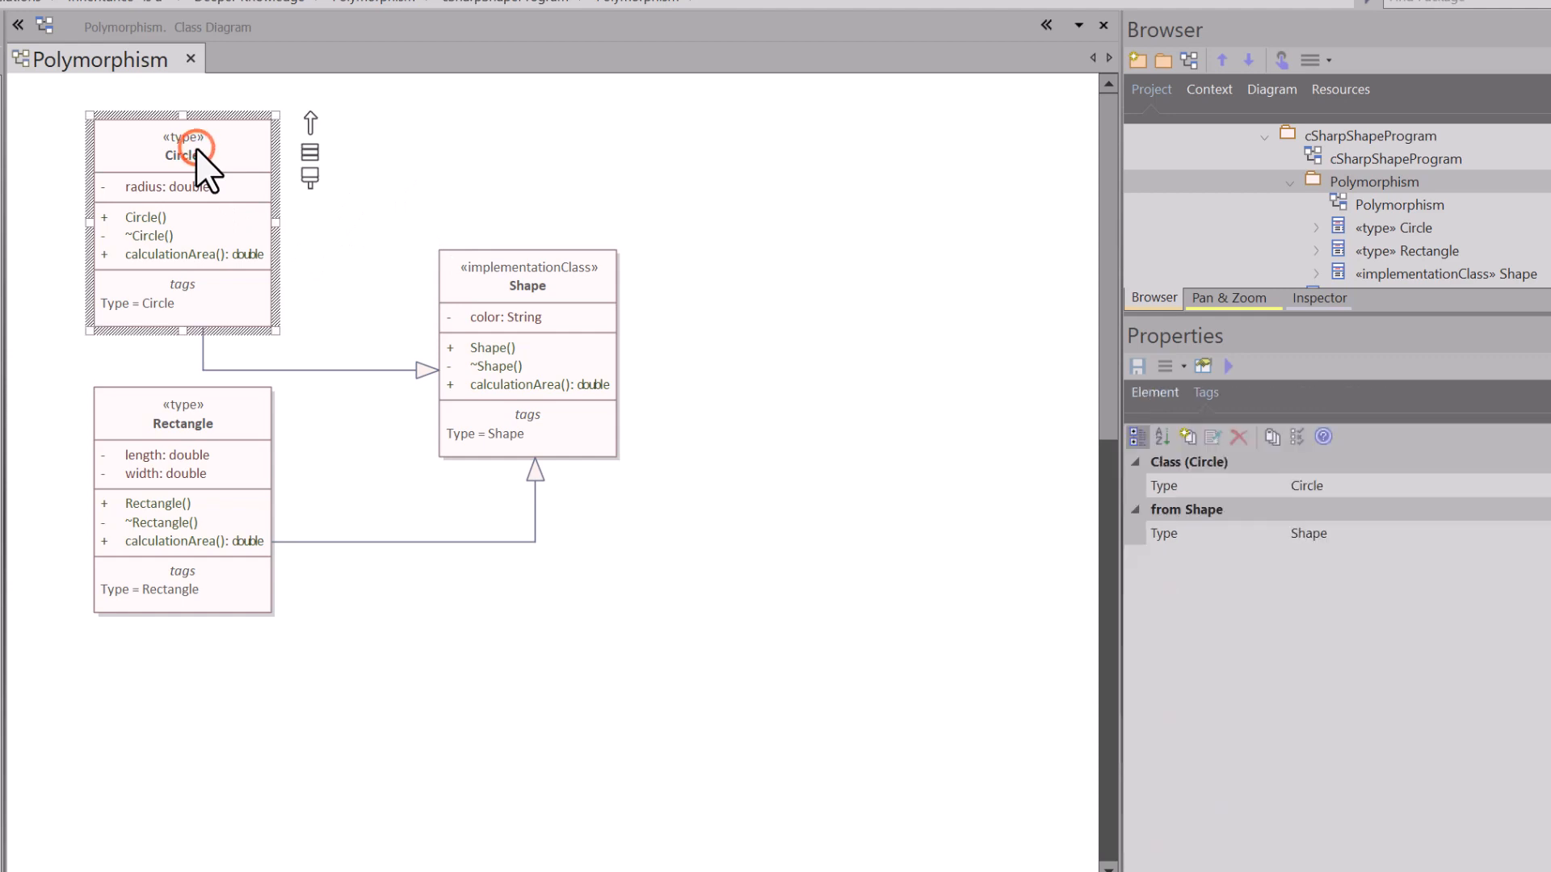
key("F12")
scroll(460, 416, "down", 2)
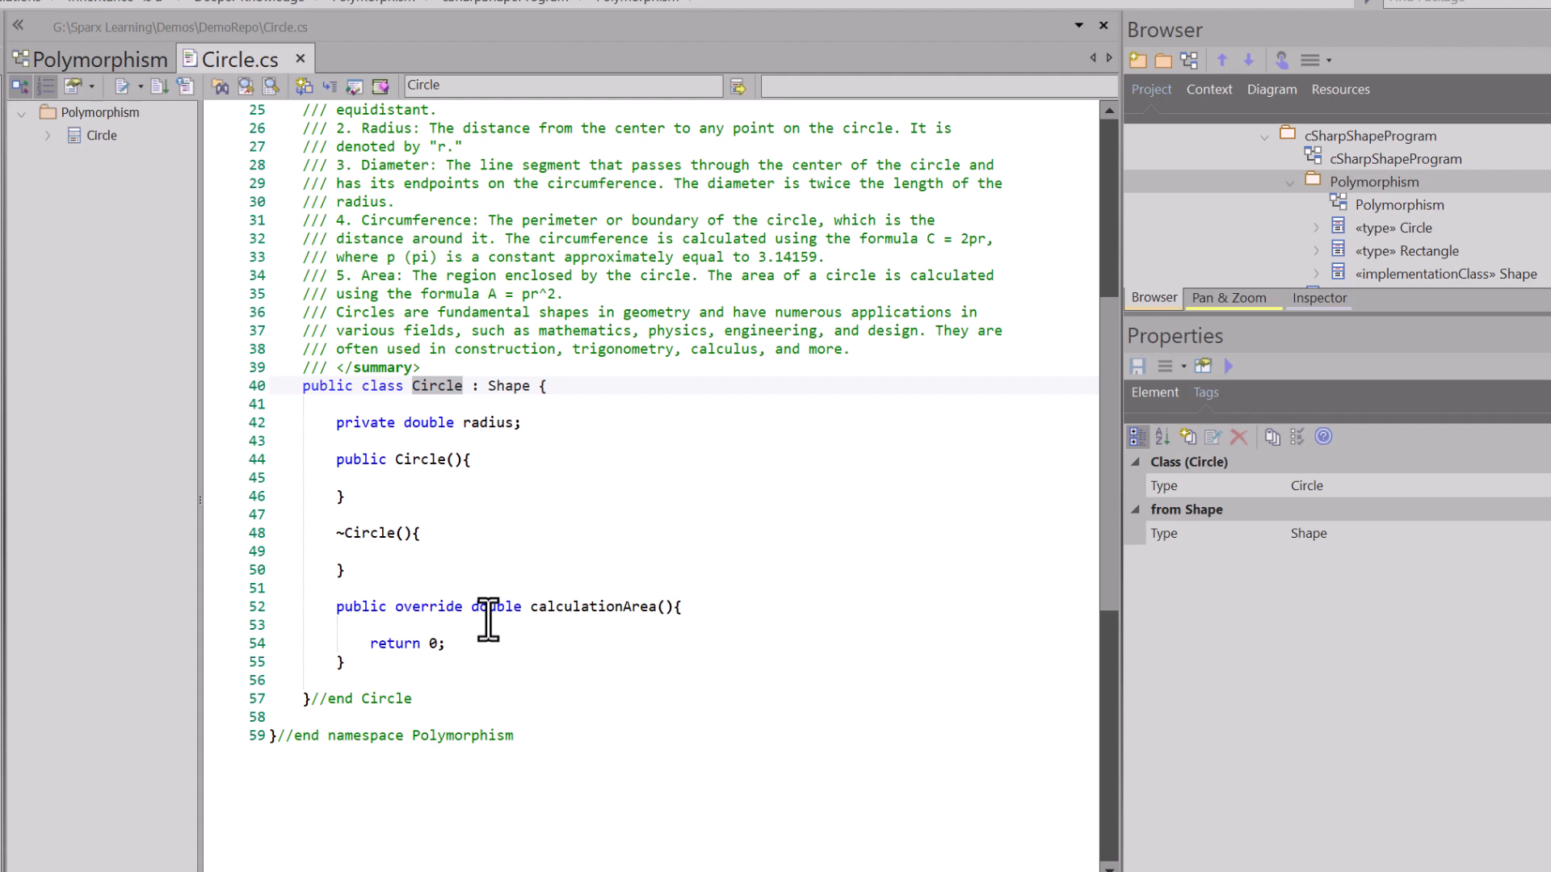
left_click(85, 59)
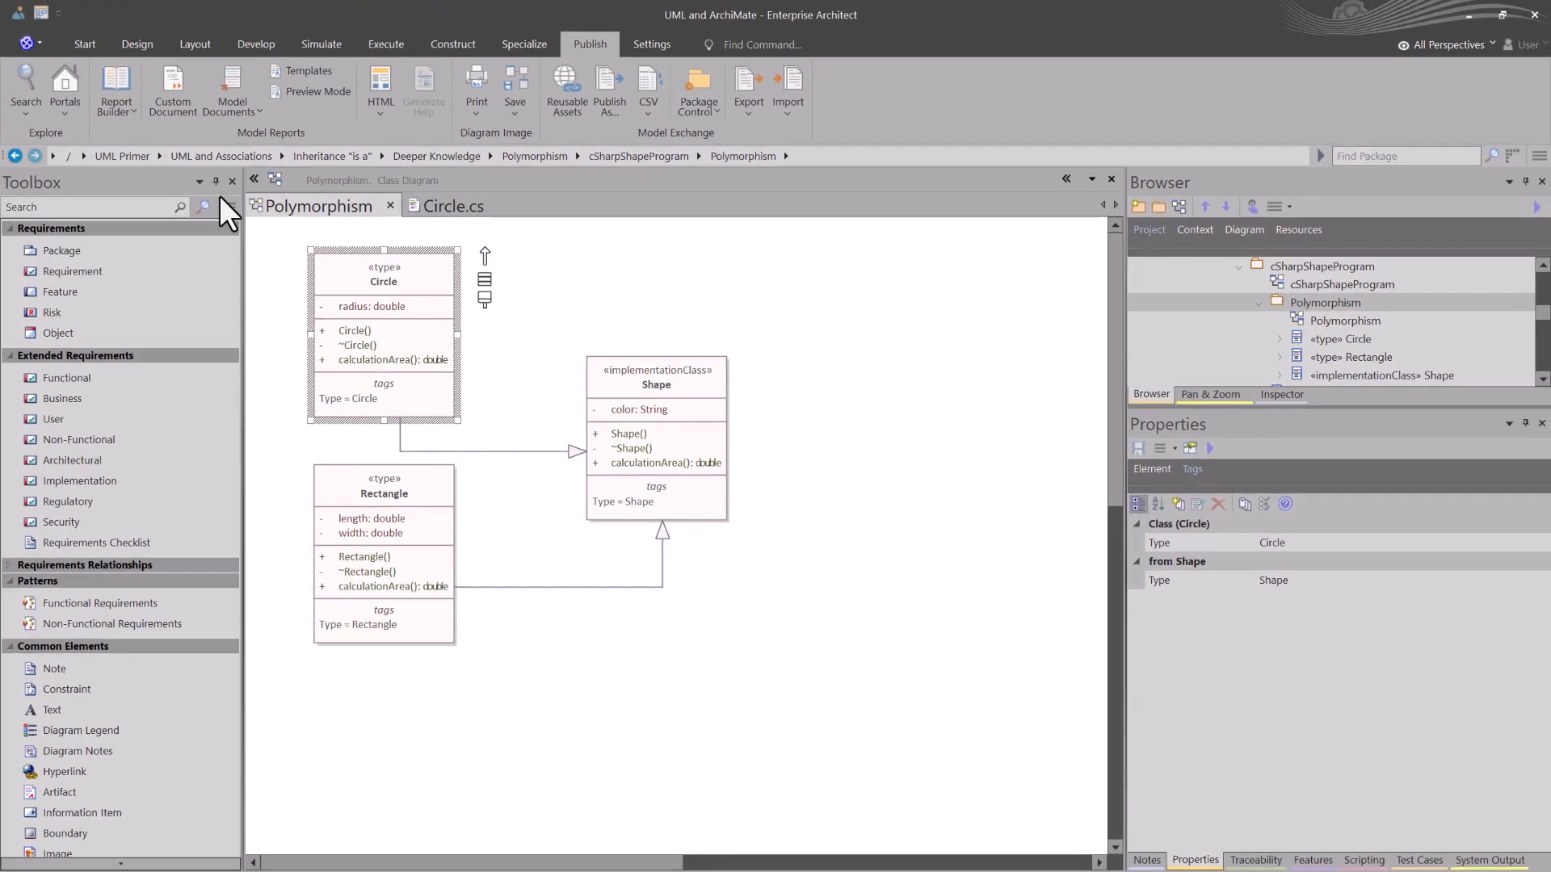
left_click(482, 177)
left_click(638, 303)
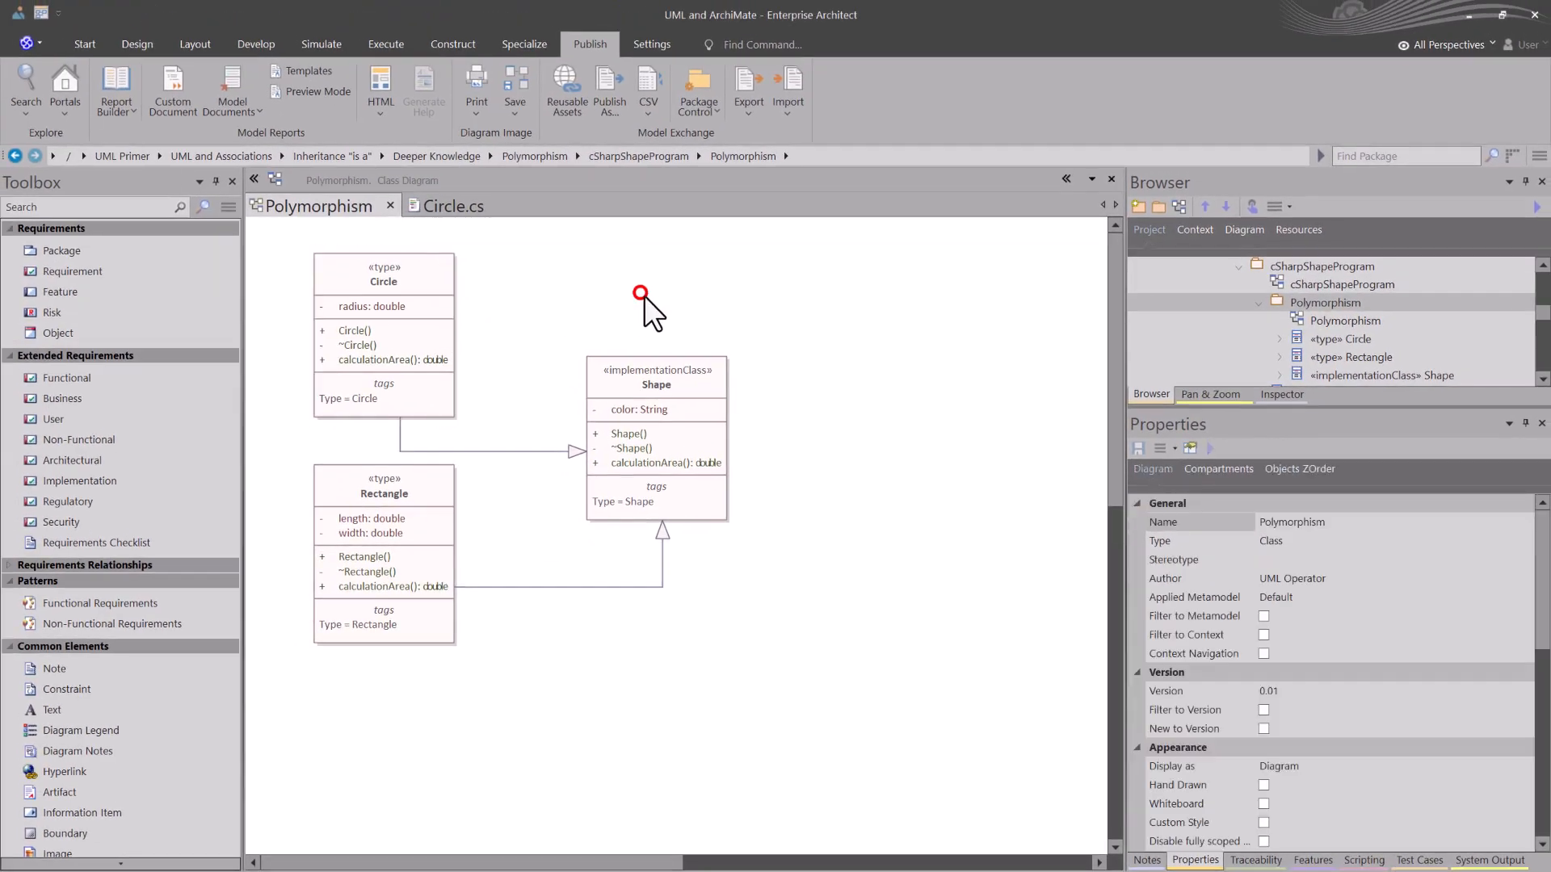
Step: Generate the Polymorphism package's documentation as Polymorphism.docx with the Model Report template and view the document
left_click(113, 86)
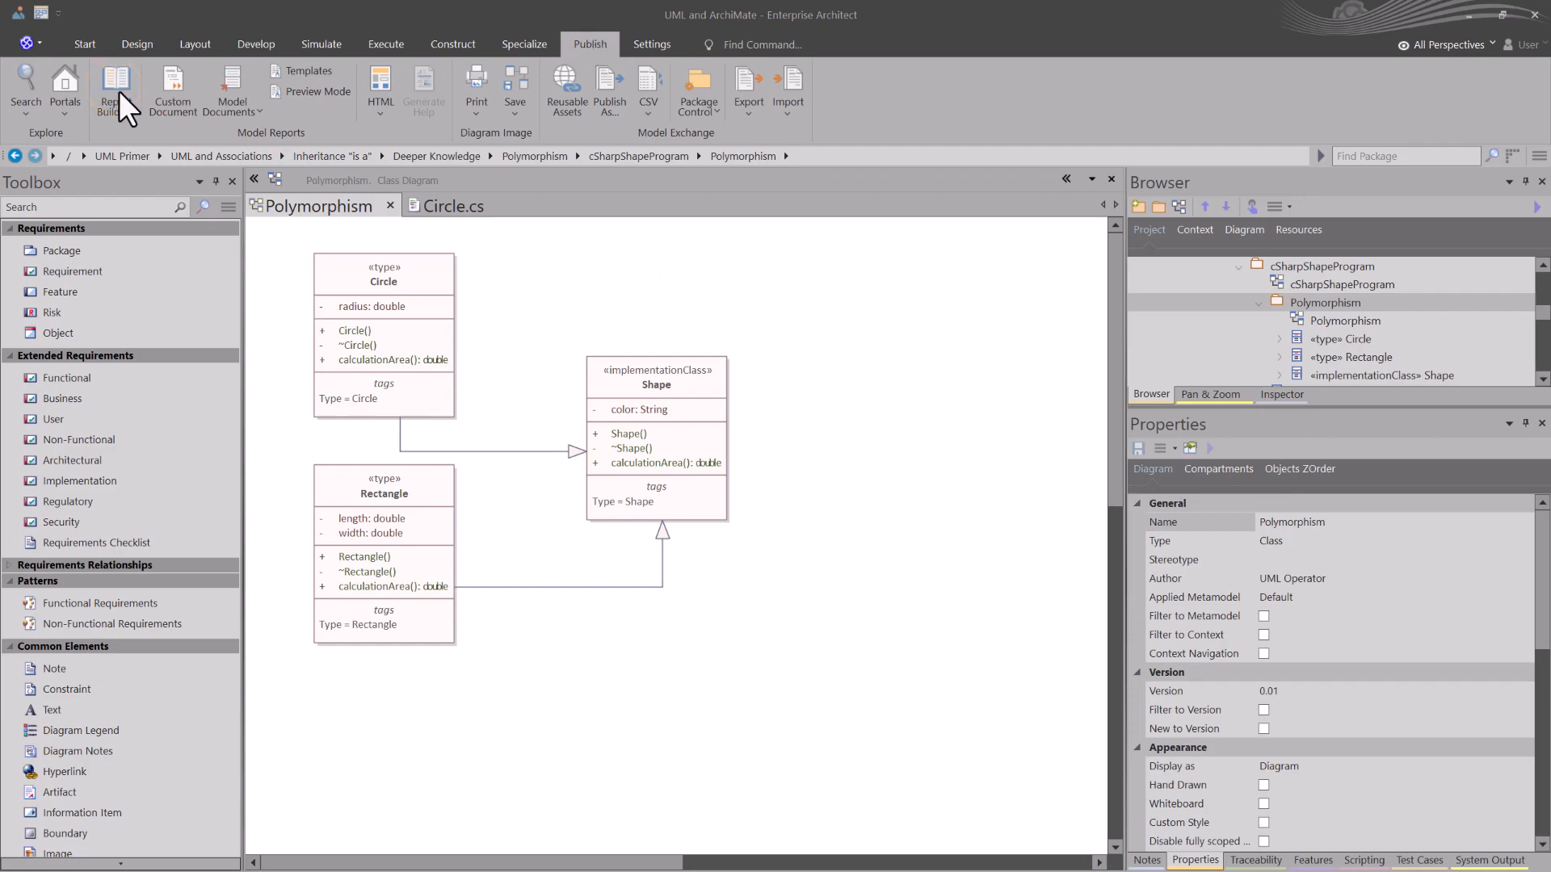
left_click(119, 79)
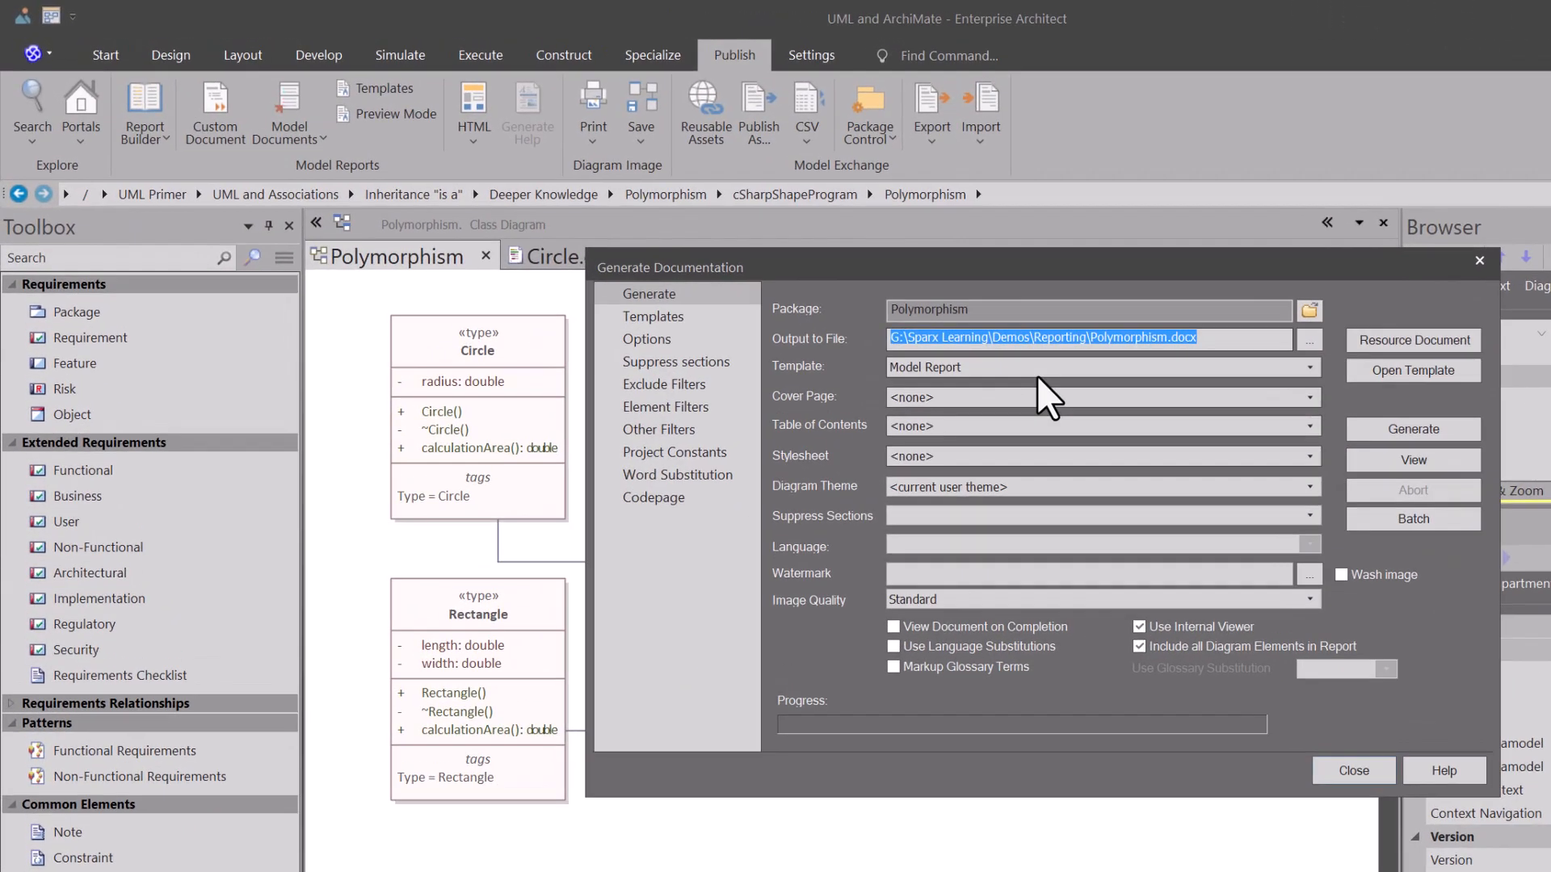
left_click(817, 293)
left_click(1016, 374)
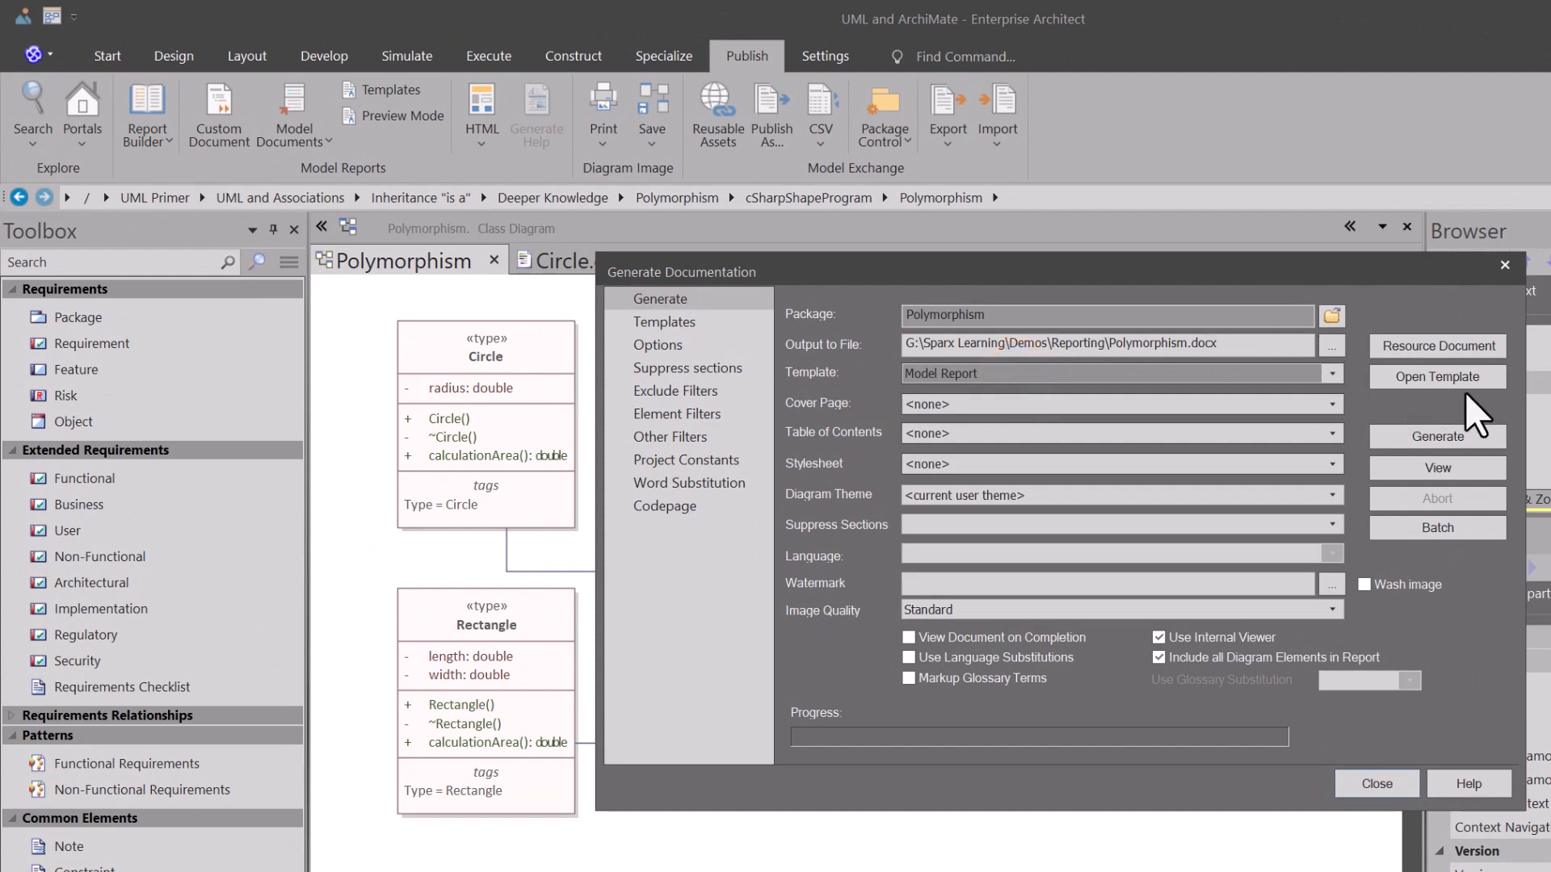
left_click(1437, 436)
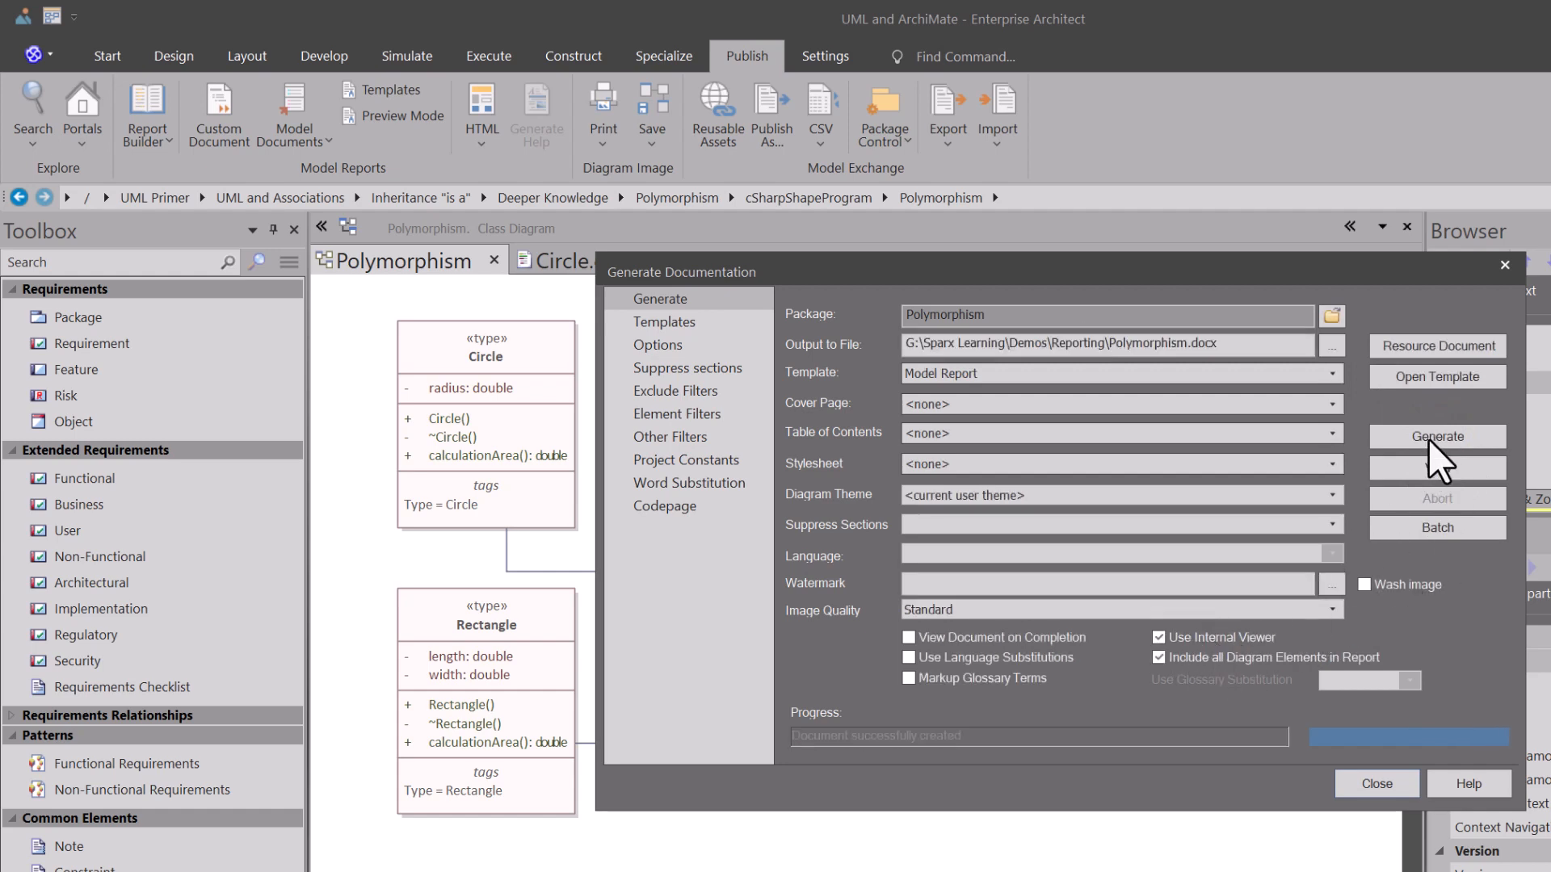
left_click(1427, 465)
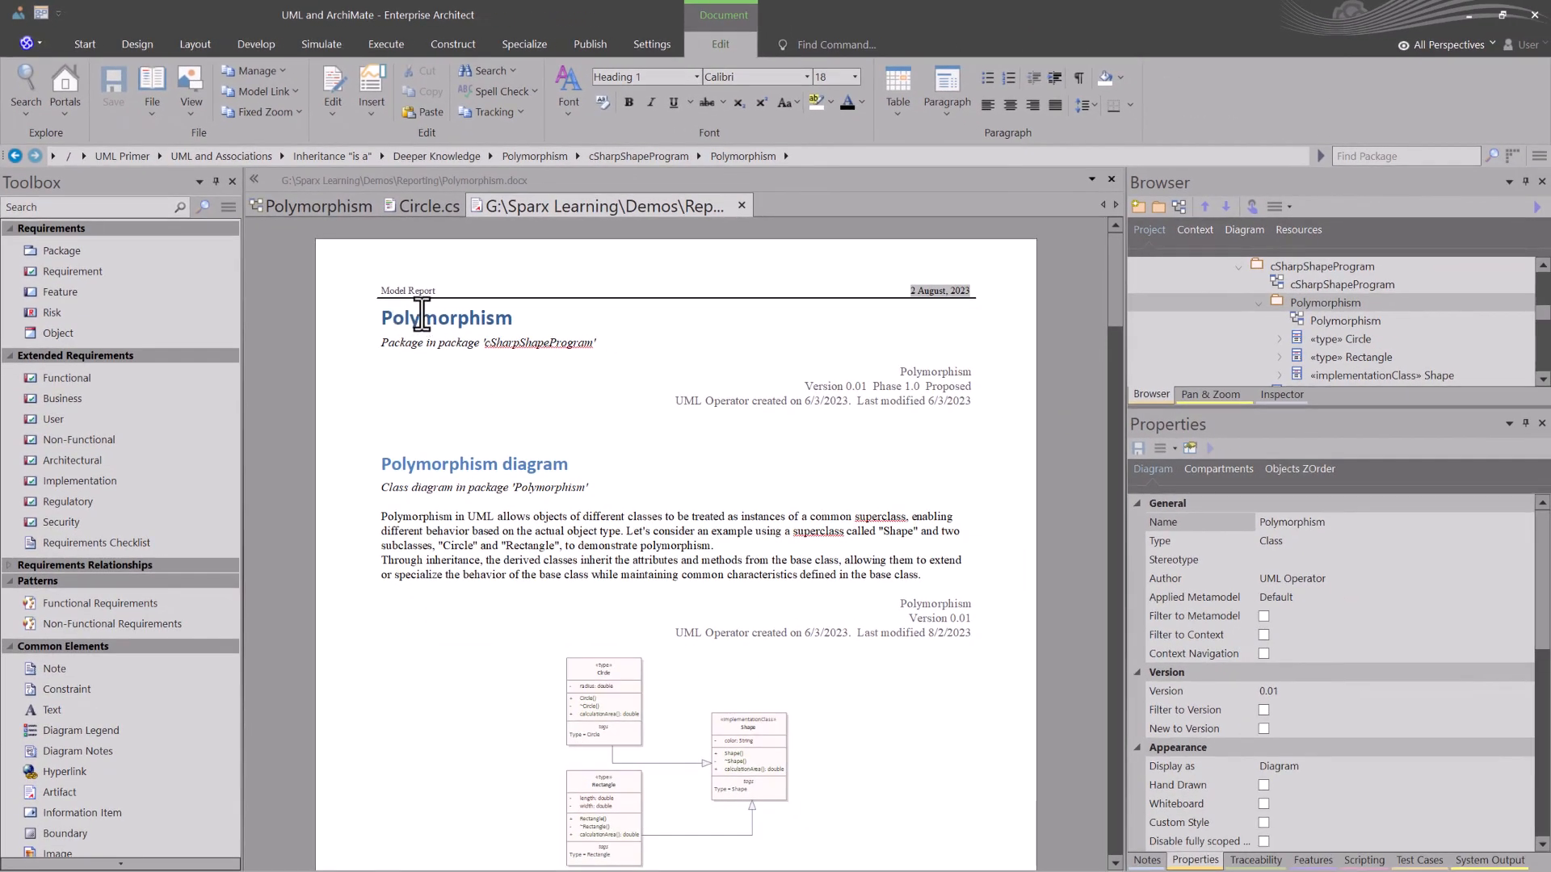
Step: Read through the generated report's Circle, Rectangle and Shape sections, checking their stereotypes and relationships, and close the report
left_click(399, 298)
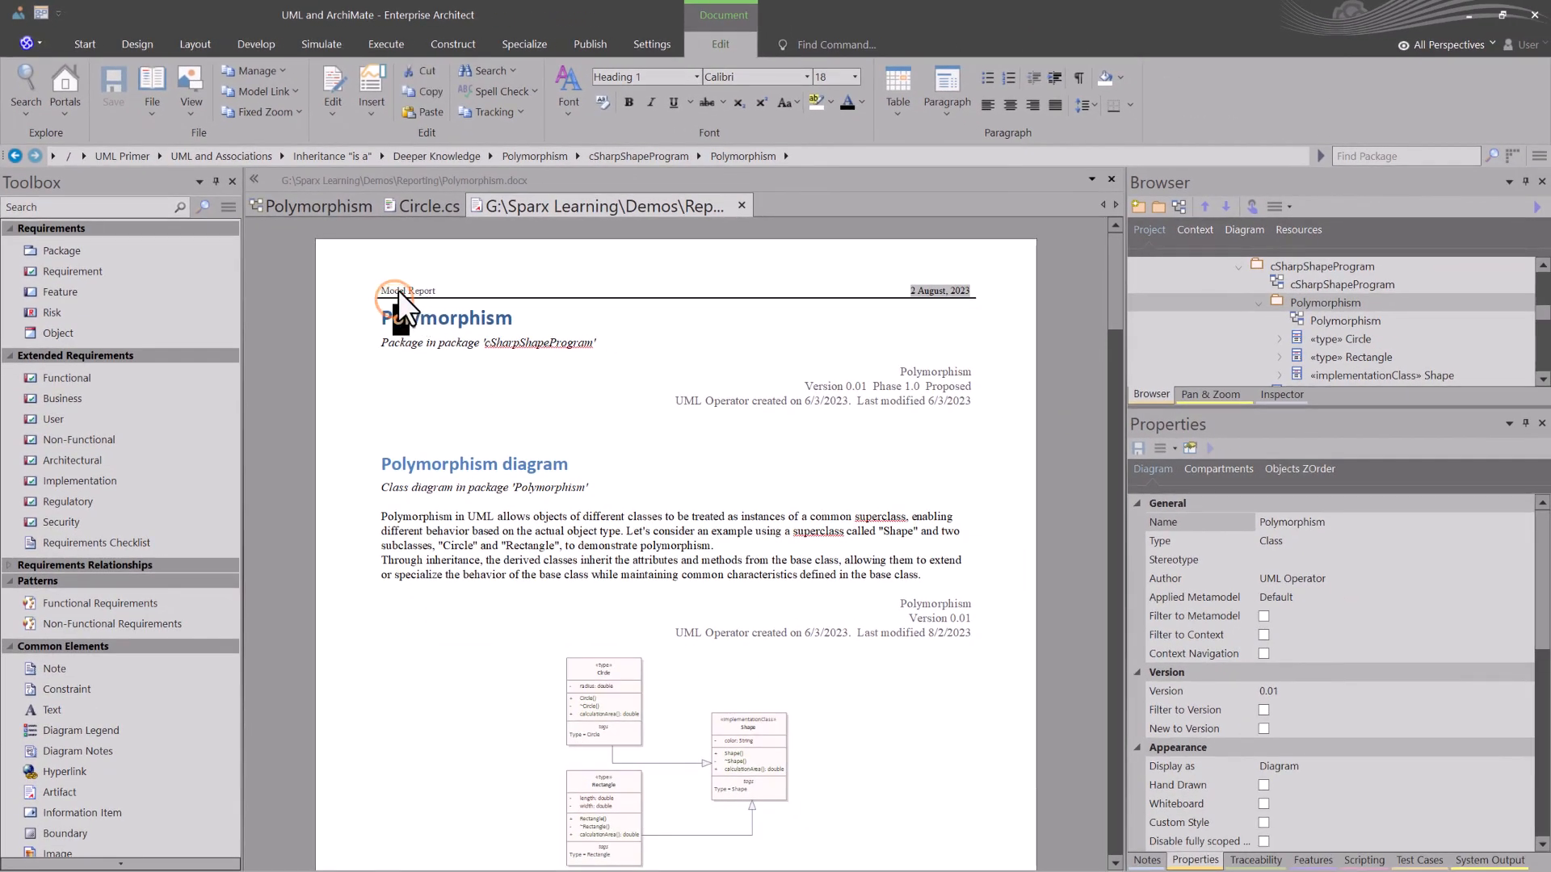
left_click(398, 289)
scroll(487, 400, "down", 3)
scroll(477, 325, "down", 7)
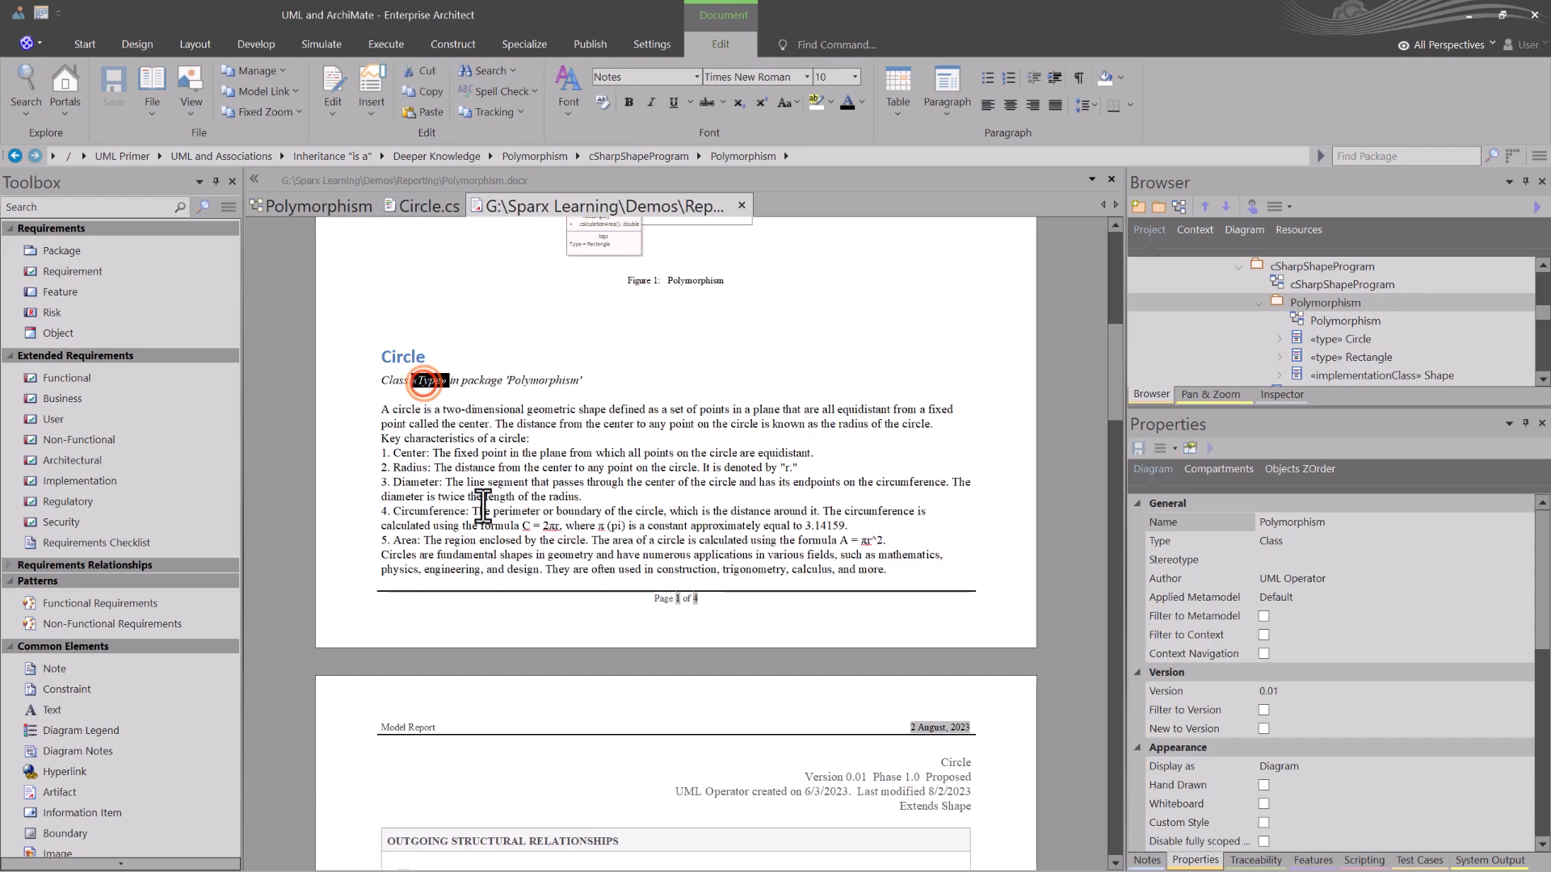
scroll(482, 506, "down", 15)
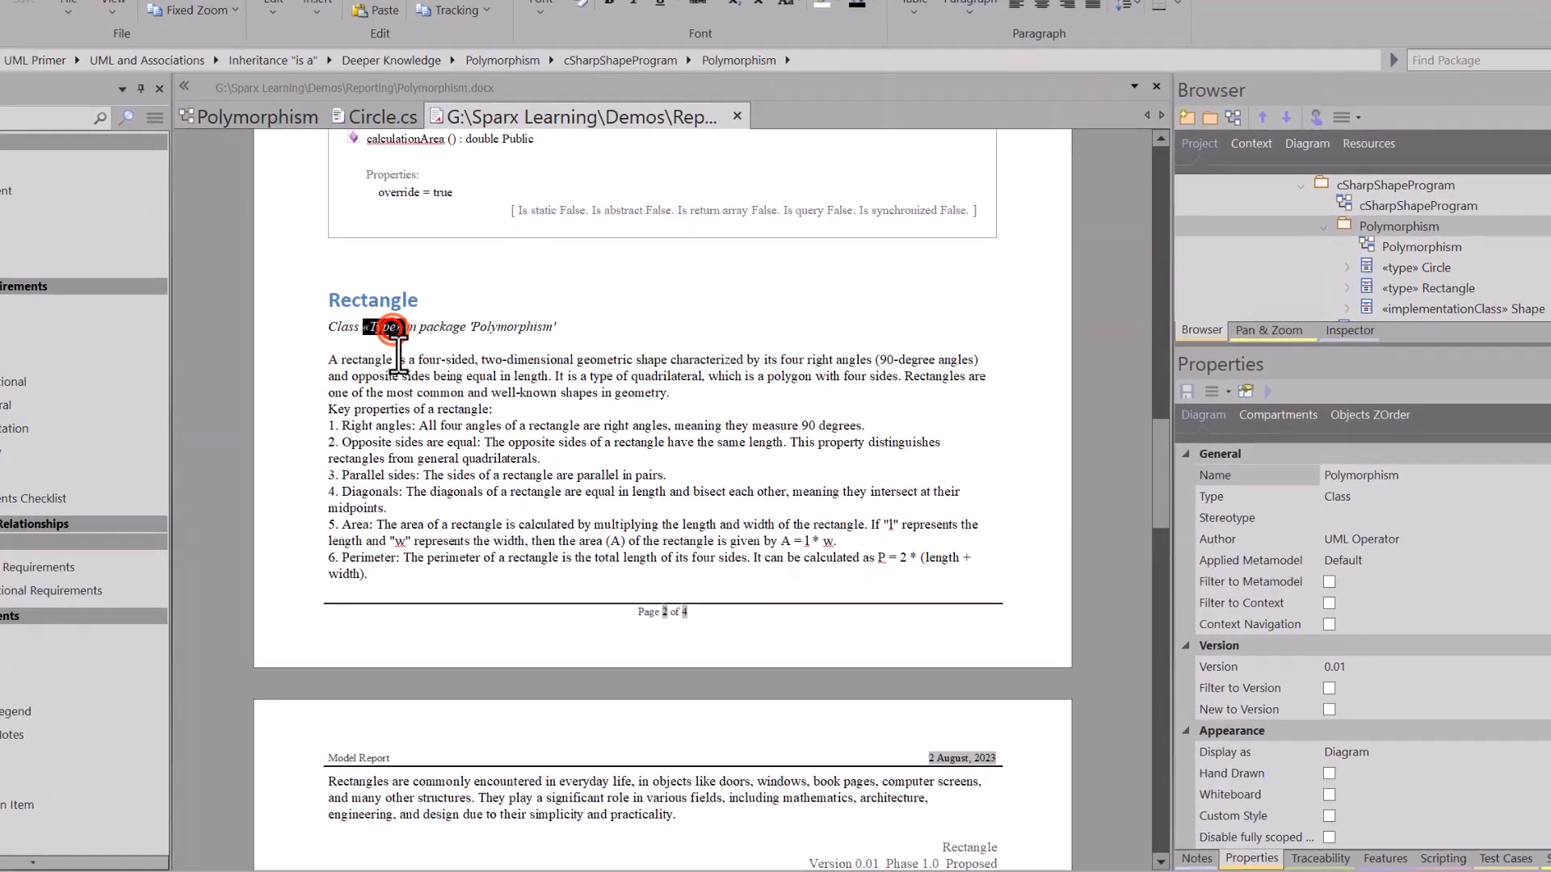
scroll(432, 391, "down", 15)
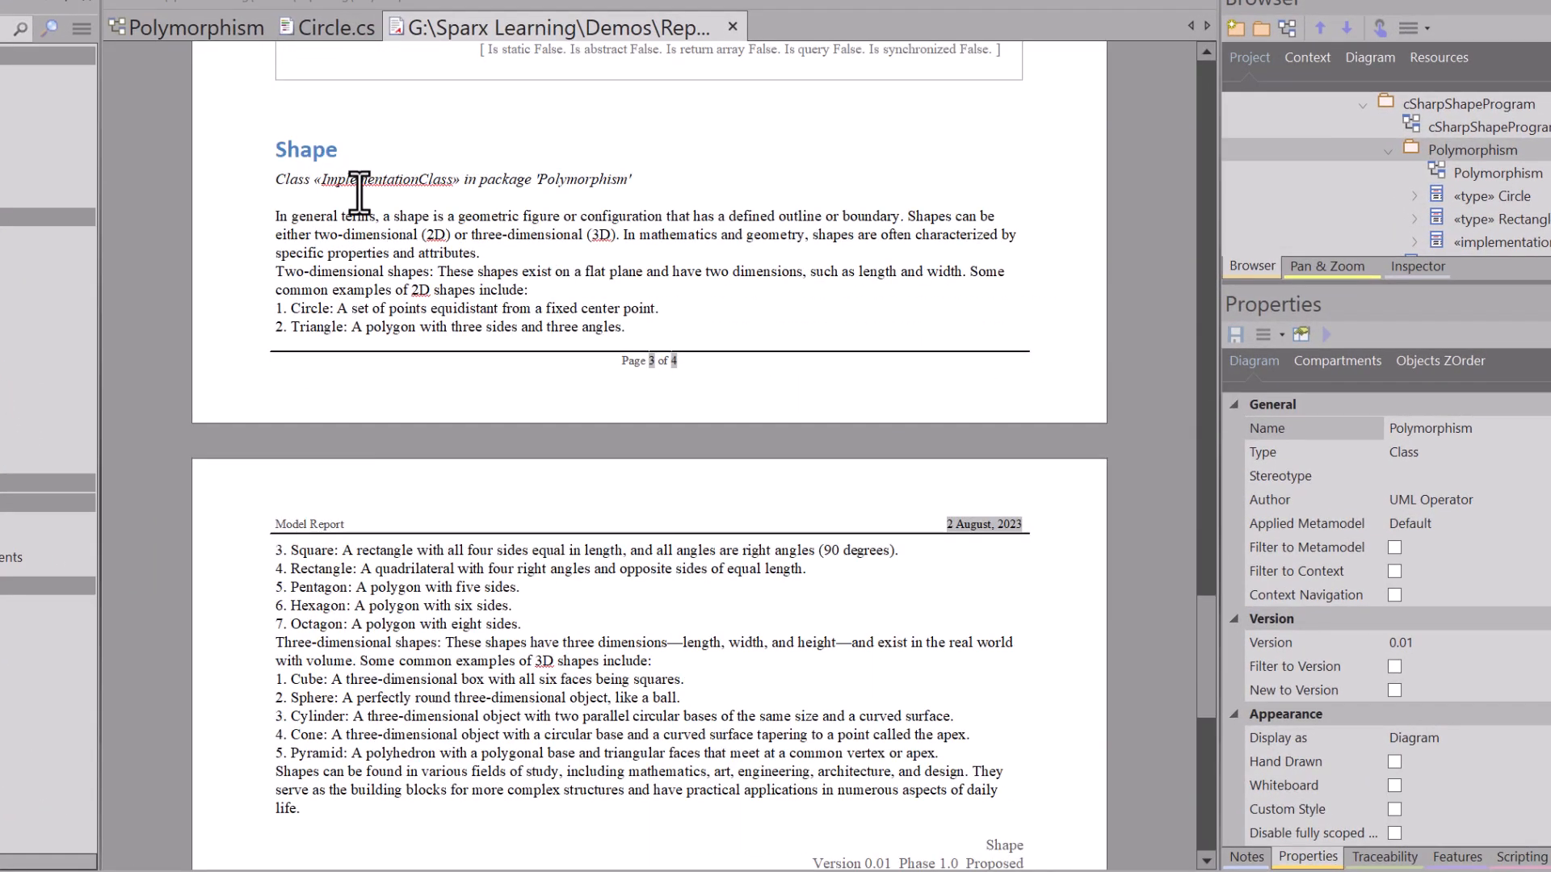
left_click_drag(359, 193, 455, 175)
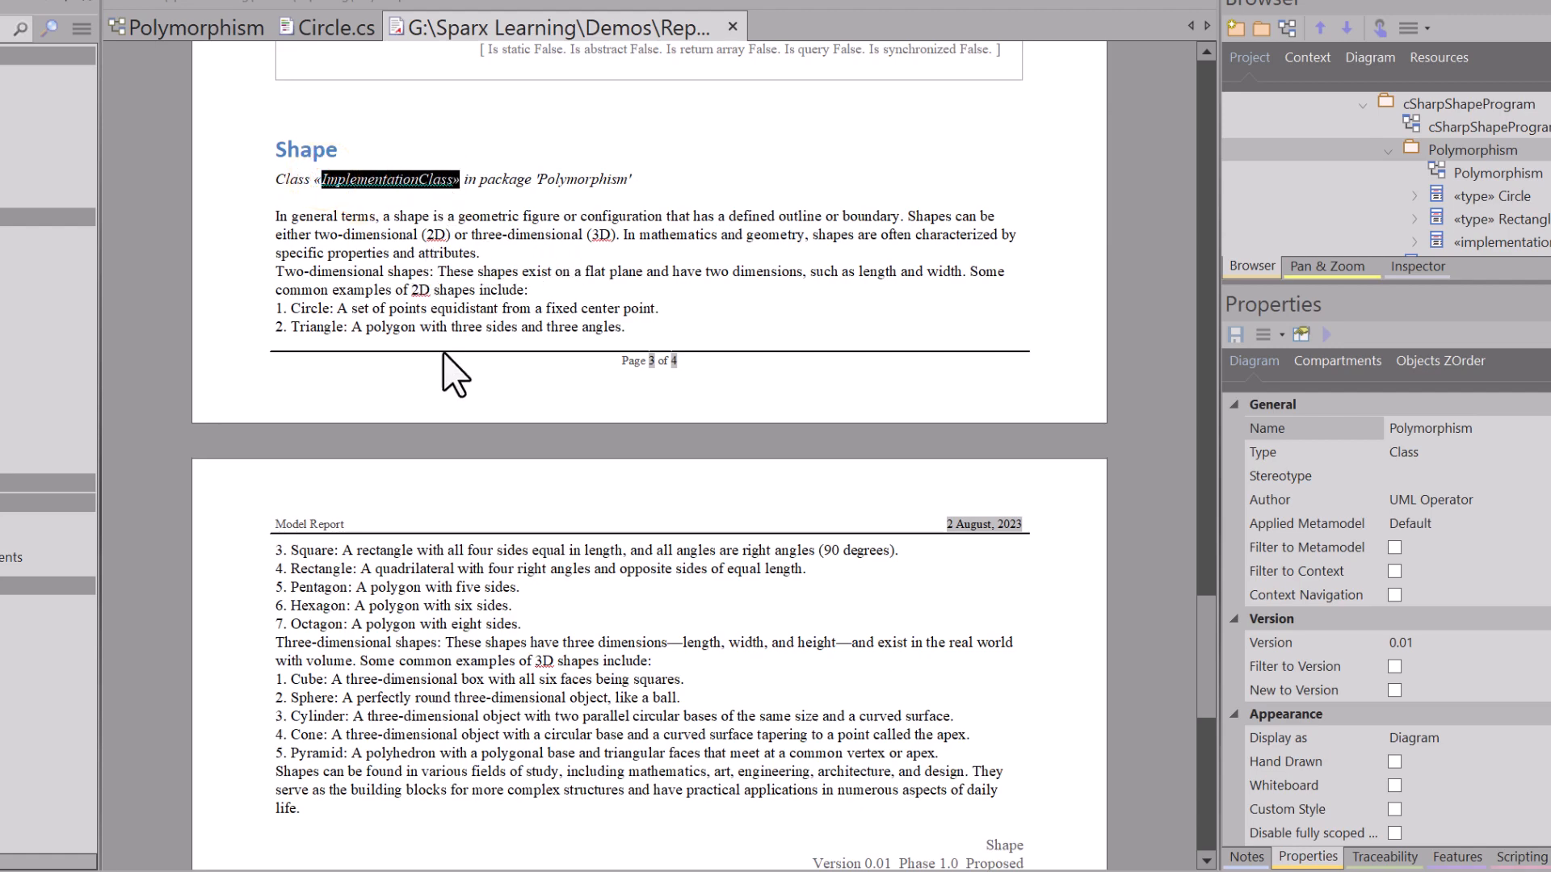
scroll(445, 376, "down", 10)
scroll(445, 403, "up", 15)
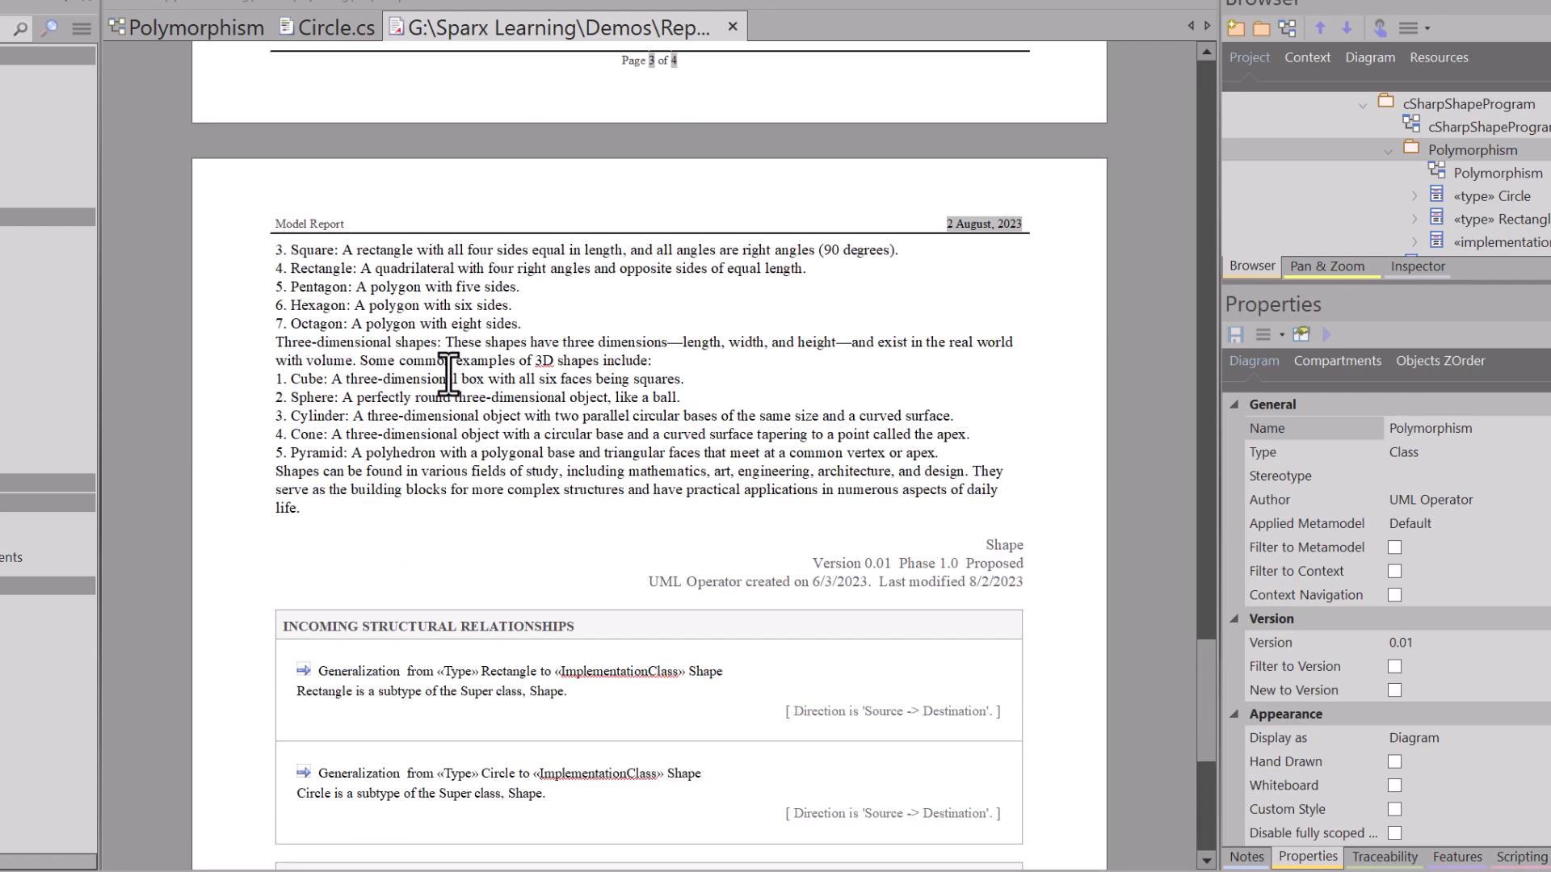
scroll(467, 347, "up", 15)
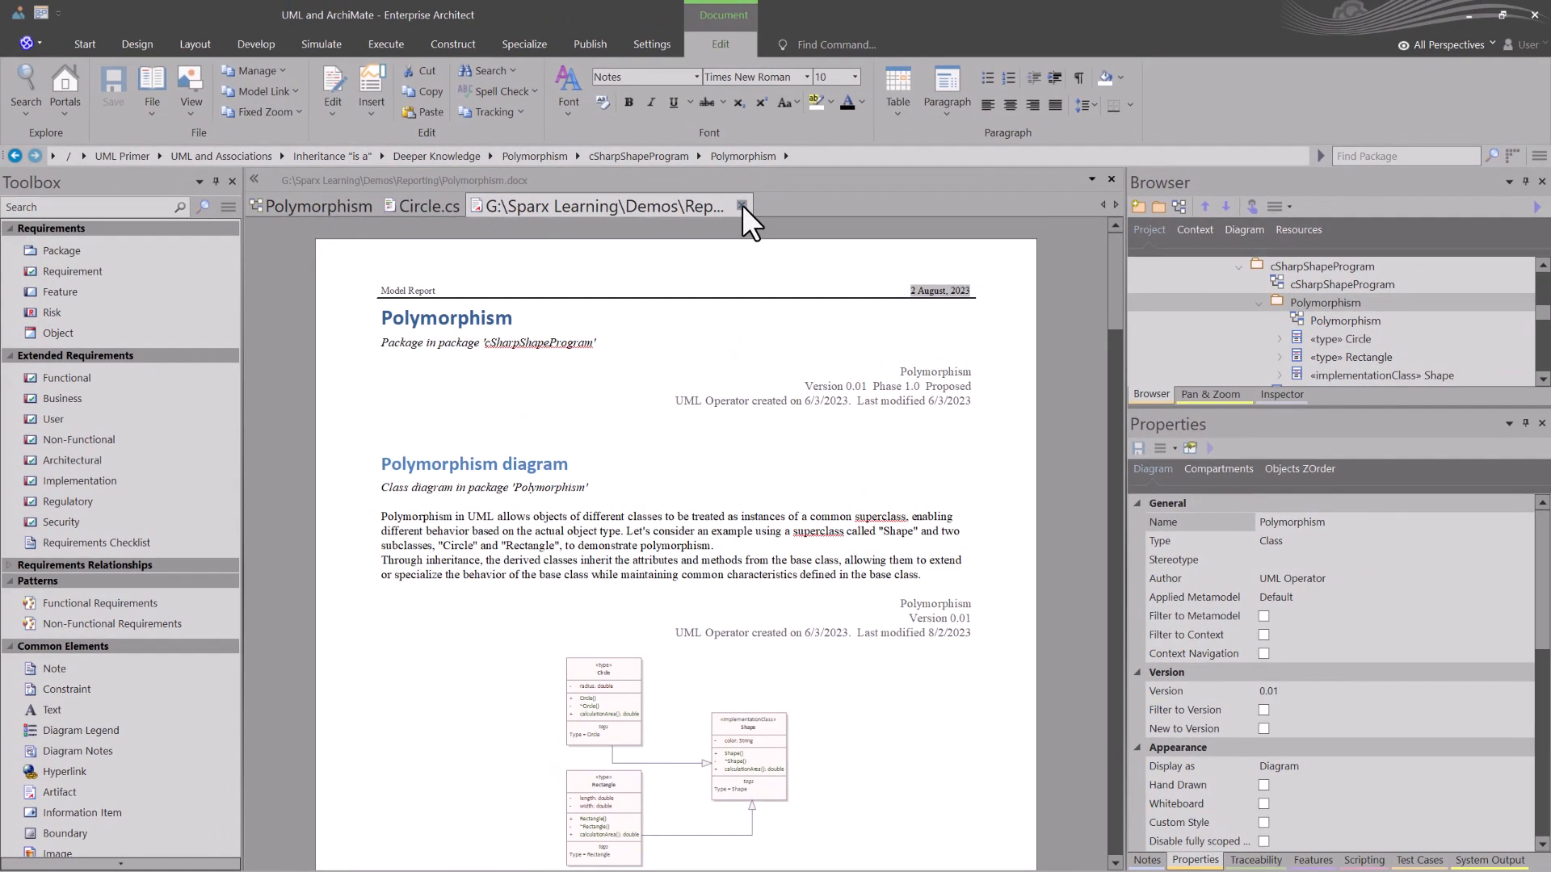
left_click(742, 205)
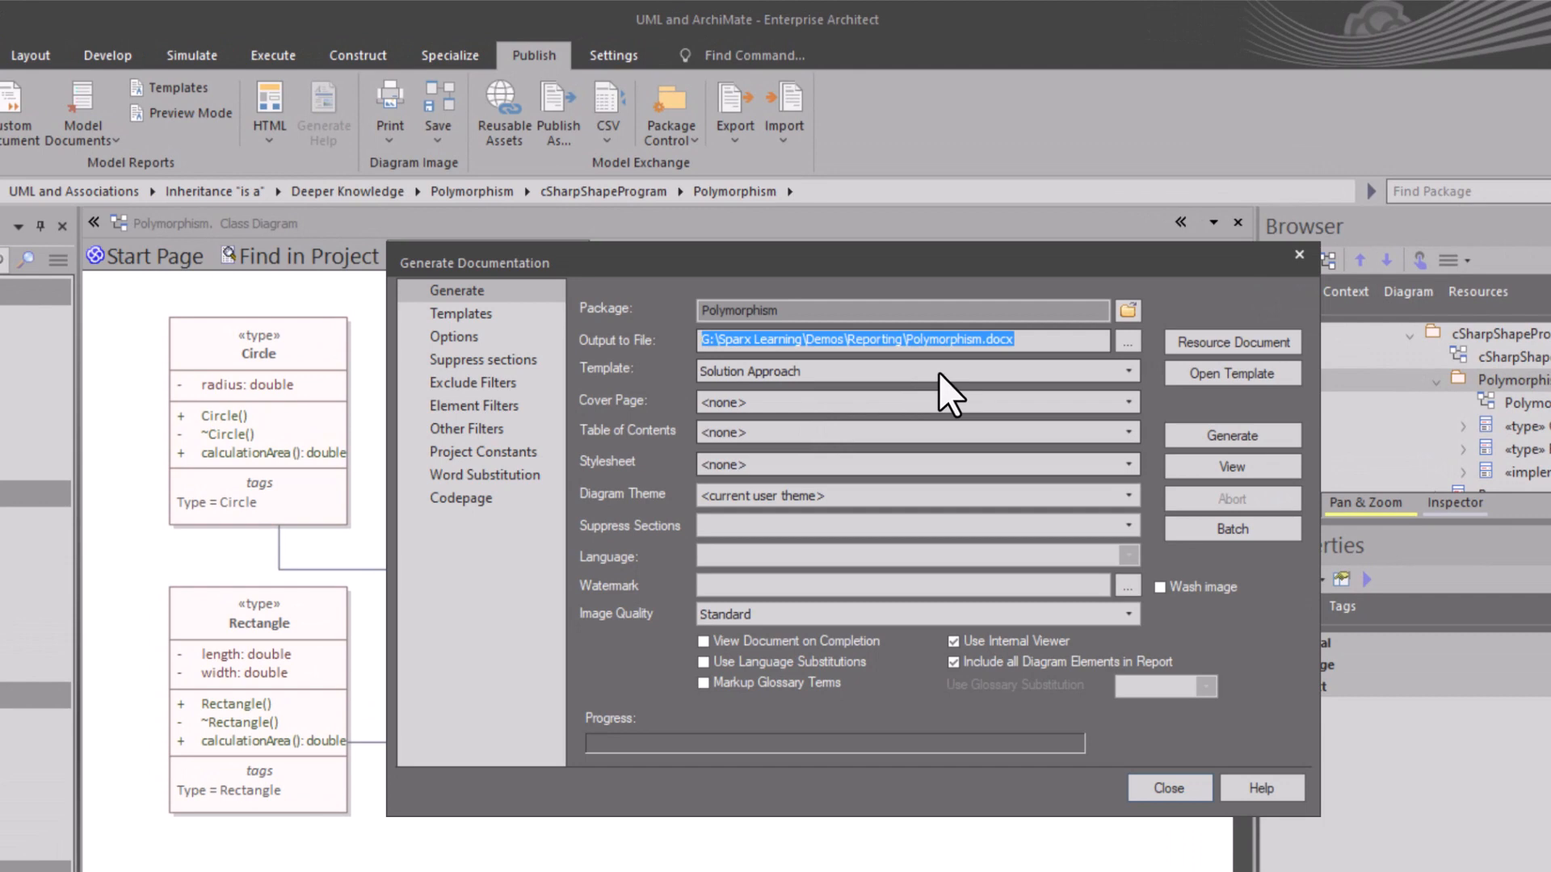
Step: Choose the Solution Approach template for the Polymorphism package's documentation and open that template
left_click(917, 319)
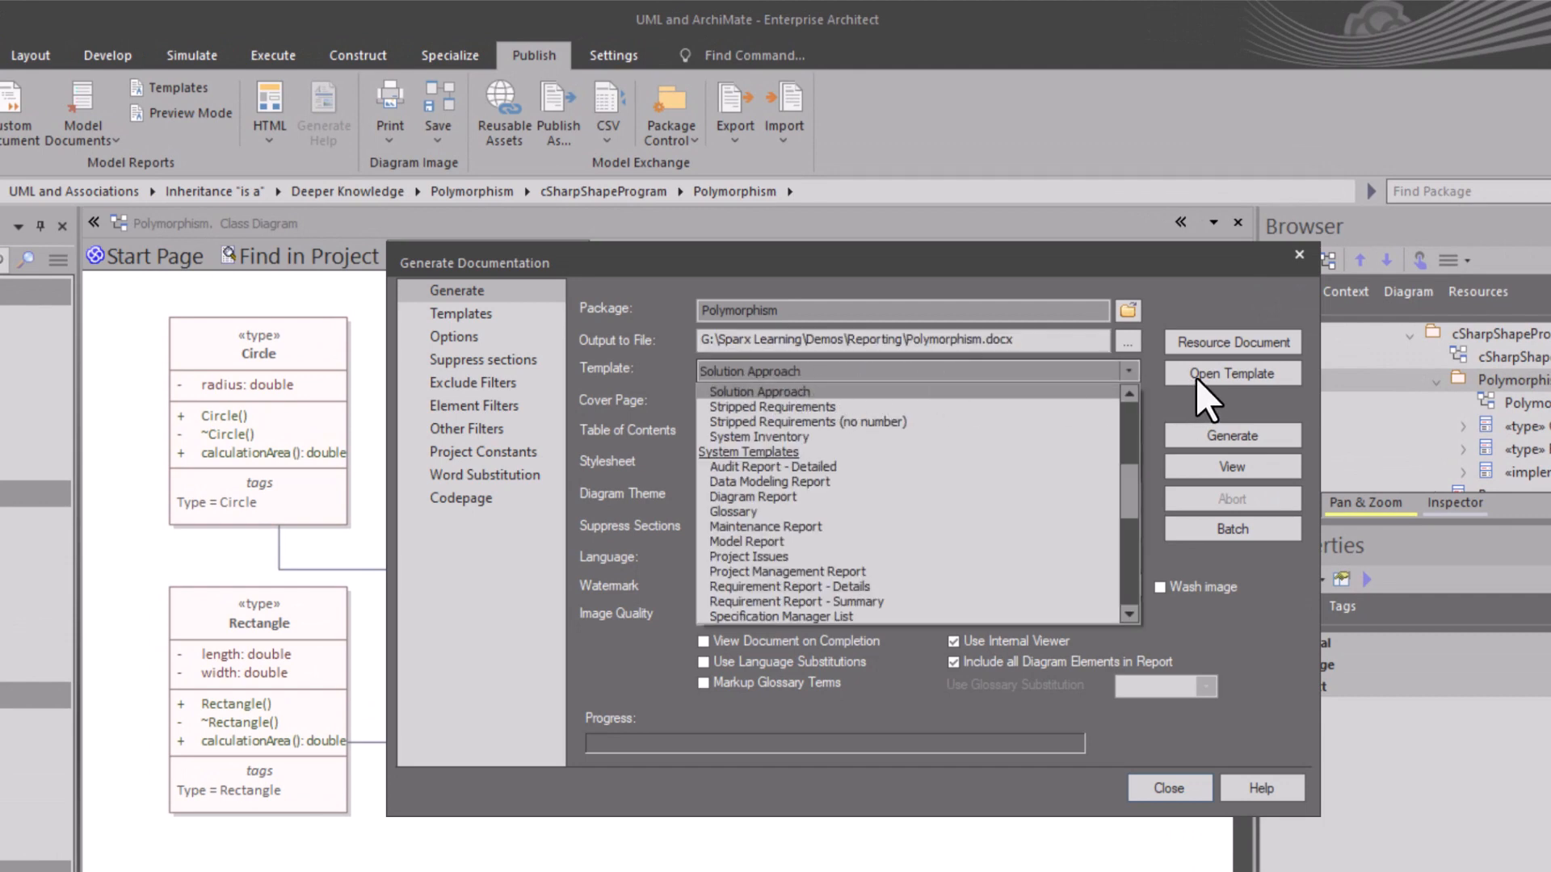
left_click(1218, 372)
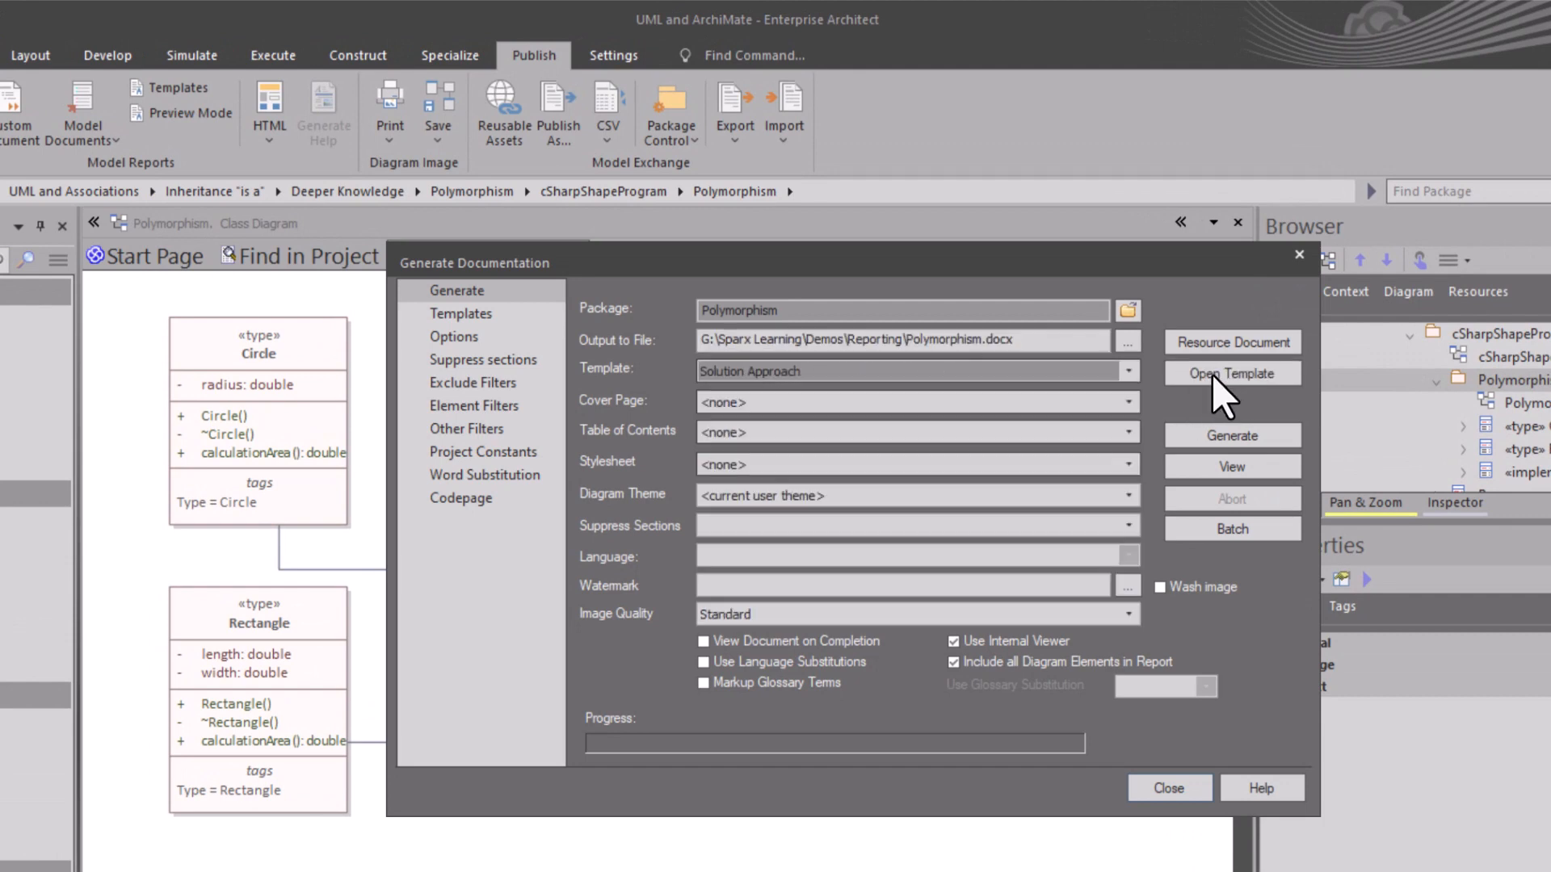
left_click(1213, 375)
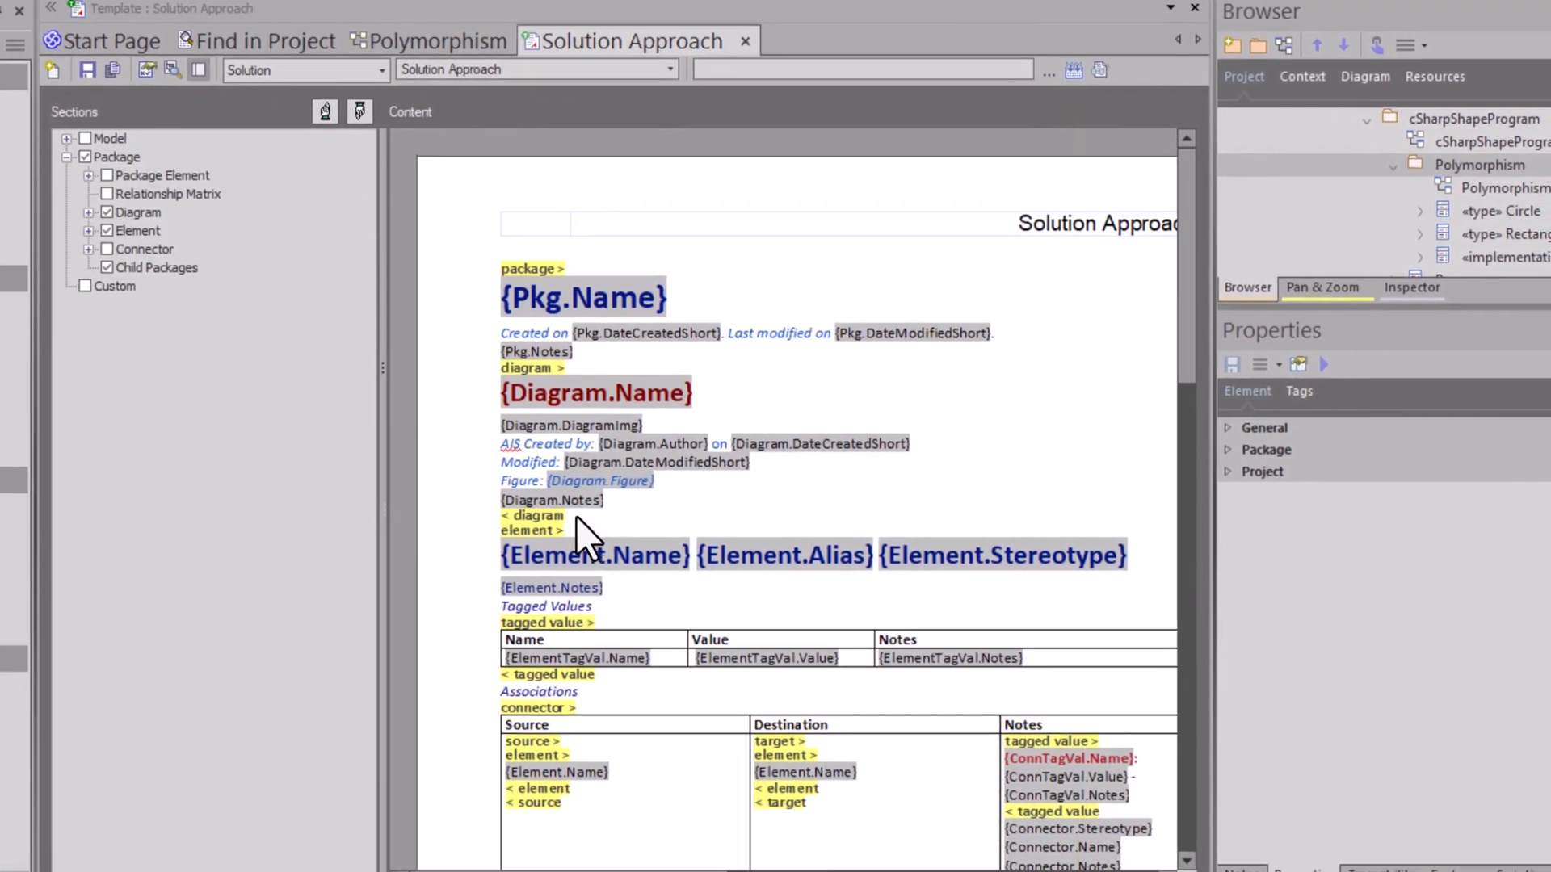
Step: Examine the Solution Approach template's Tagged Values and Associations sections, and close the template
scroll(575, 516, "down", 3)
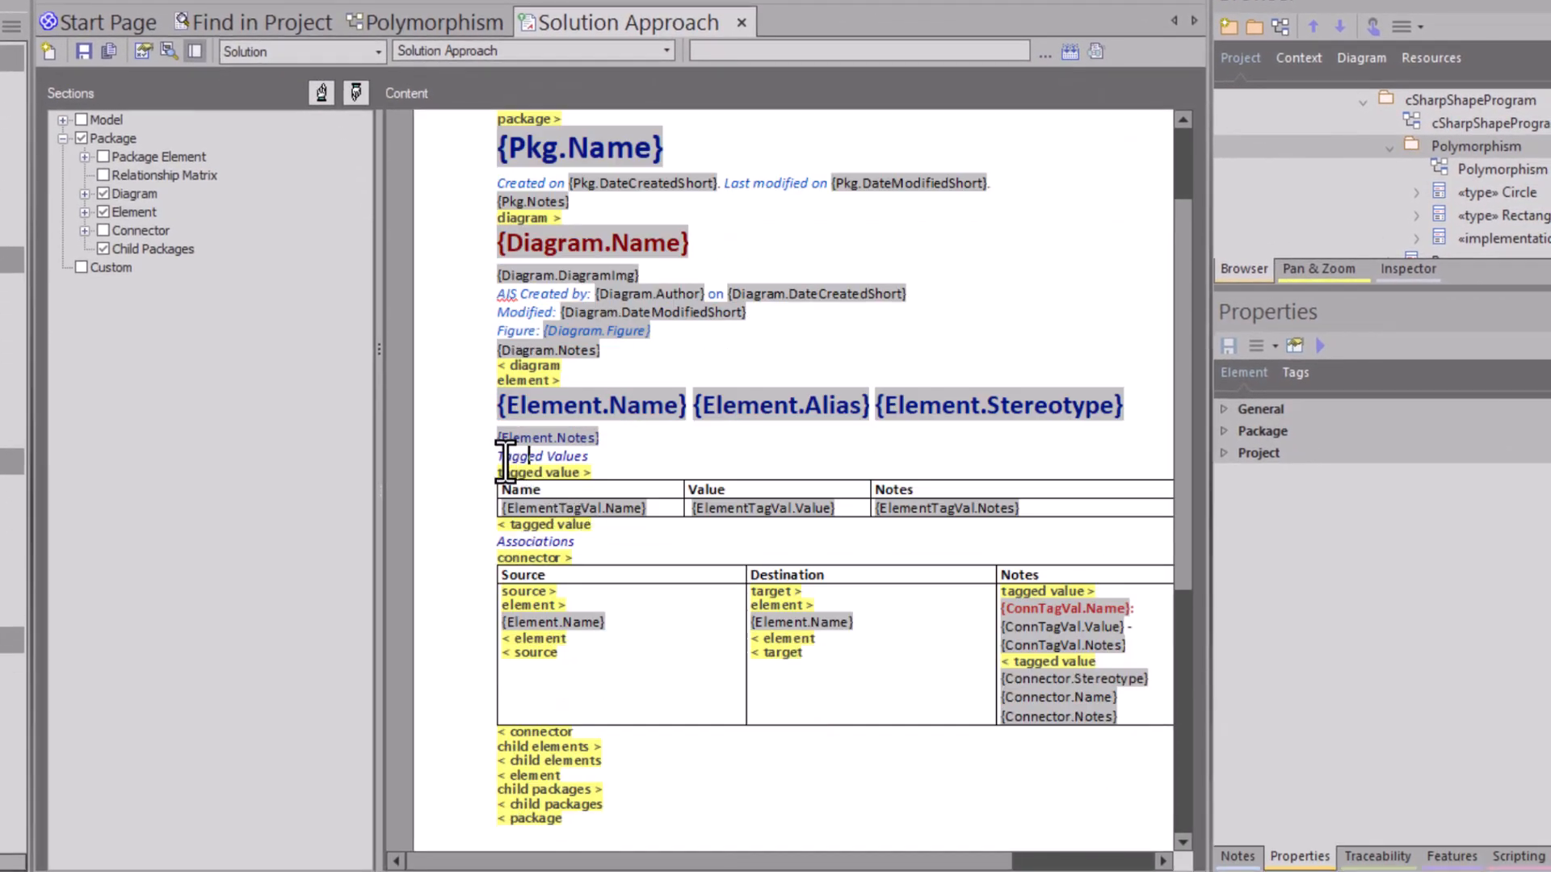
left_click_drag(504, 457, 794, 510)
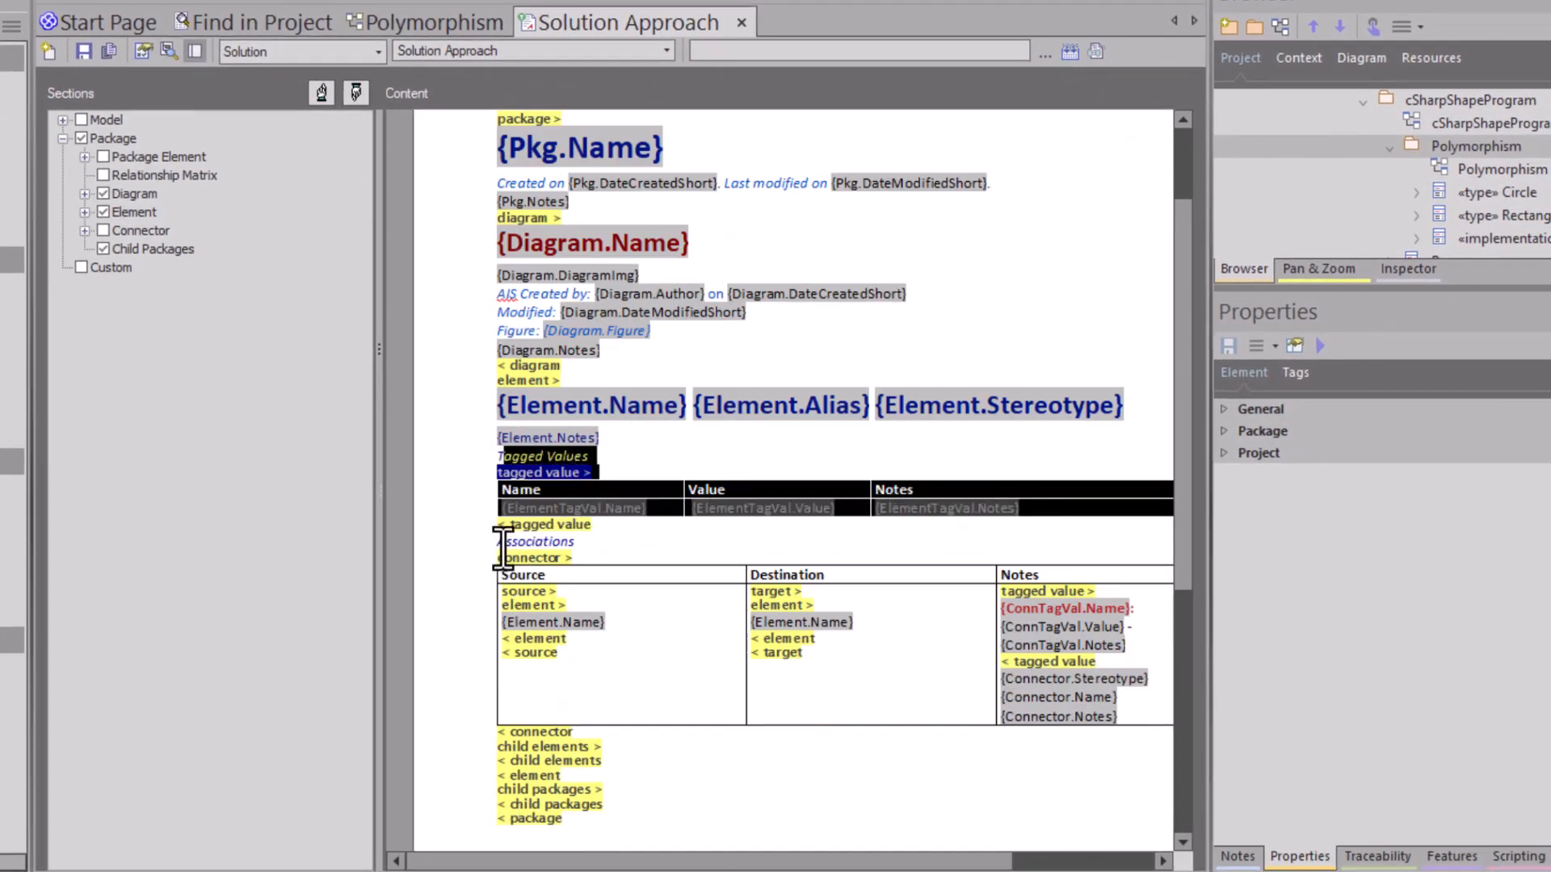
left_click_drag(506, 541, 857, 626)
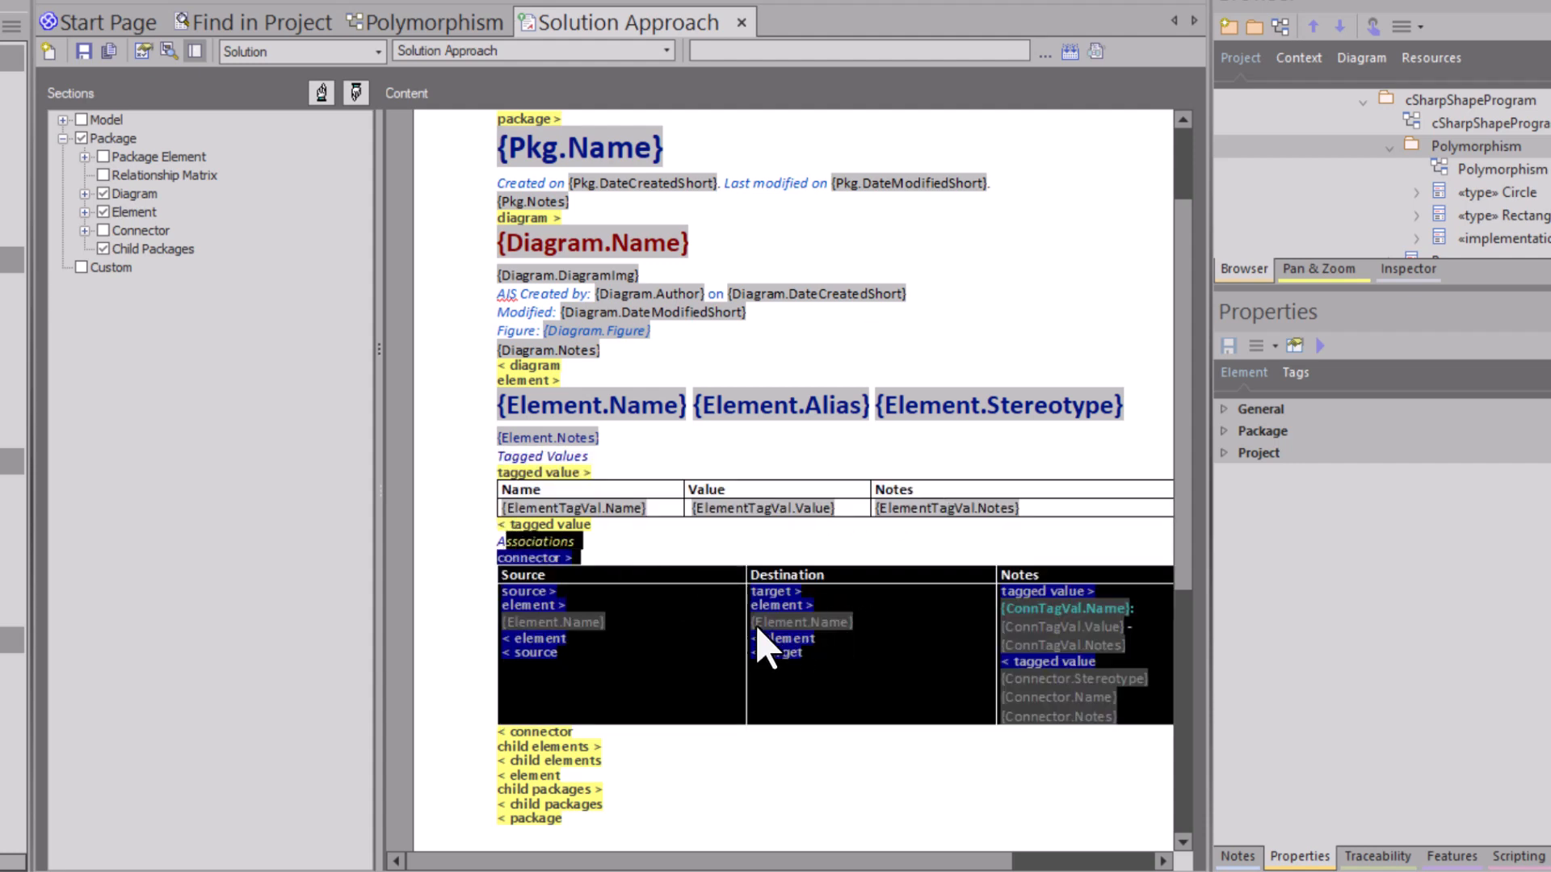
left_click(687, 663)
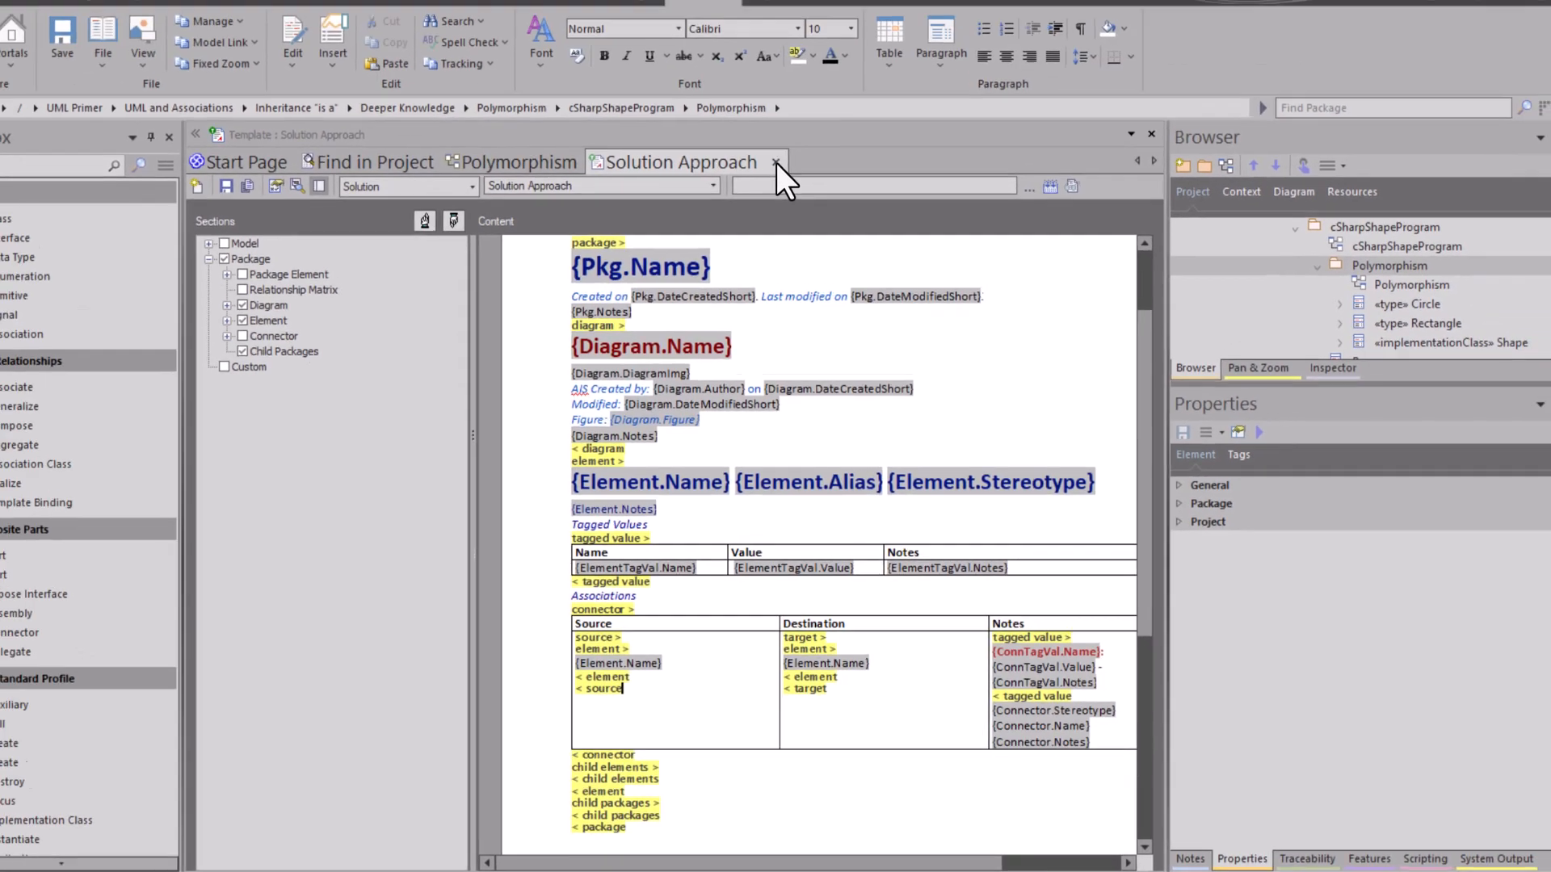
left_click(741, 23)
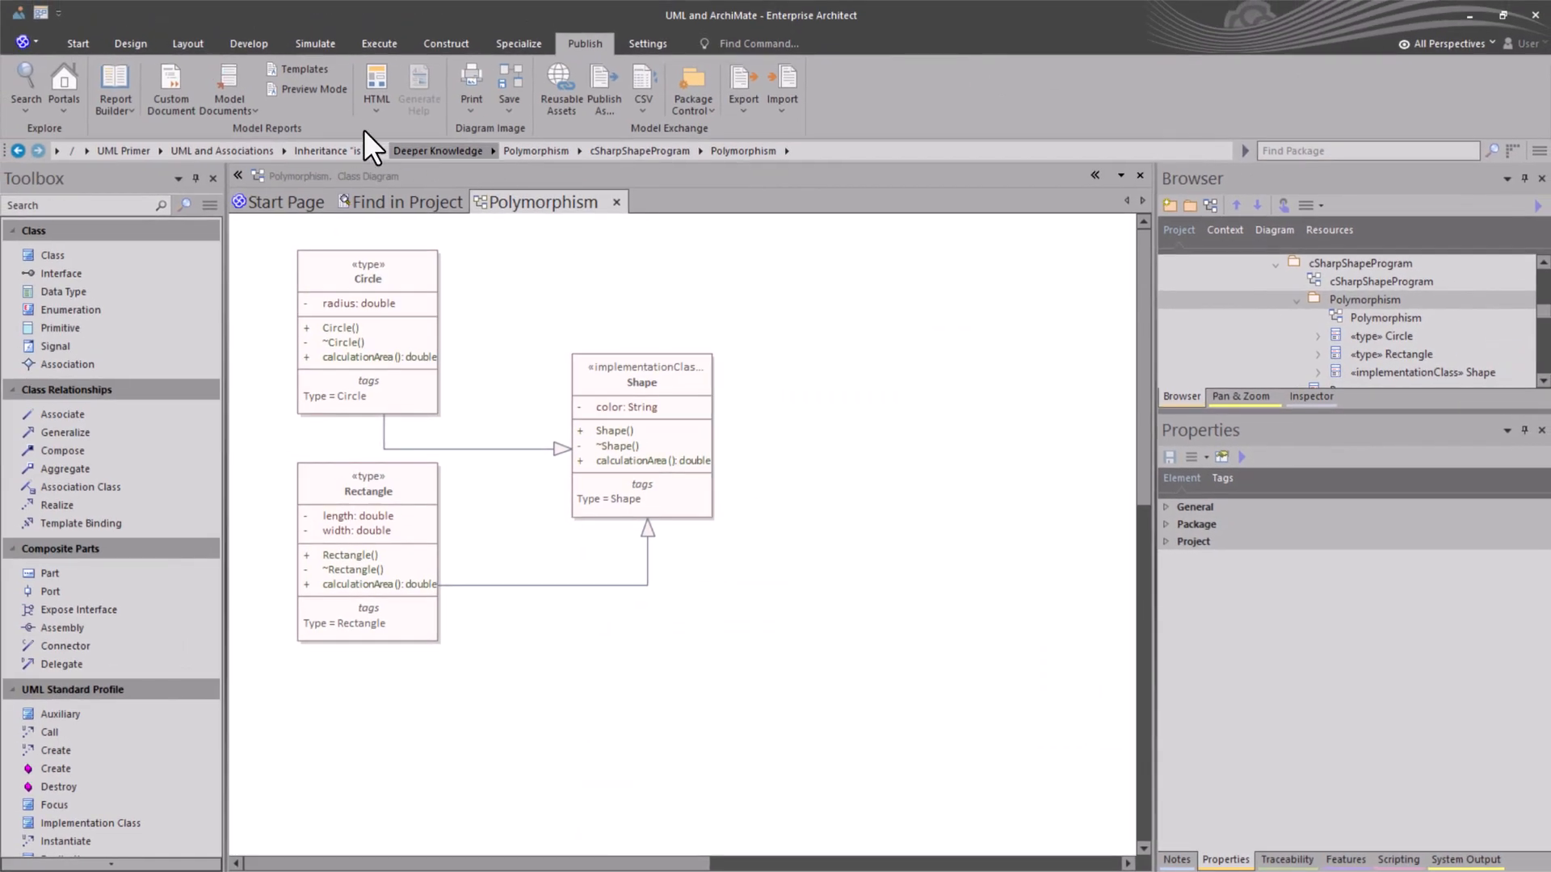
Step: Generate the Polymorphism package's documentation as Polymorphism.docx with the Solution Approach template and view the document
left_click(131, 115)
left_click(152, 148)
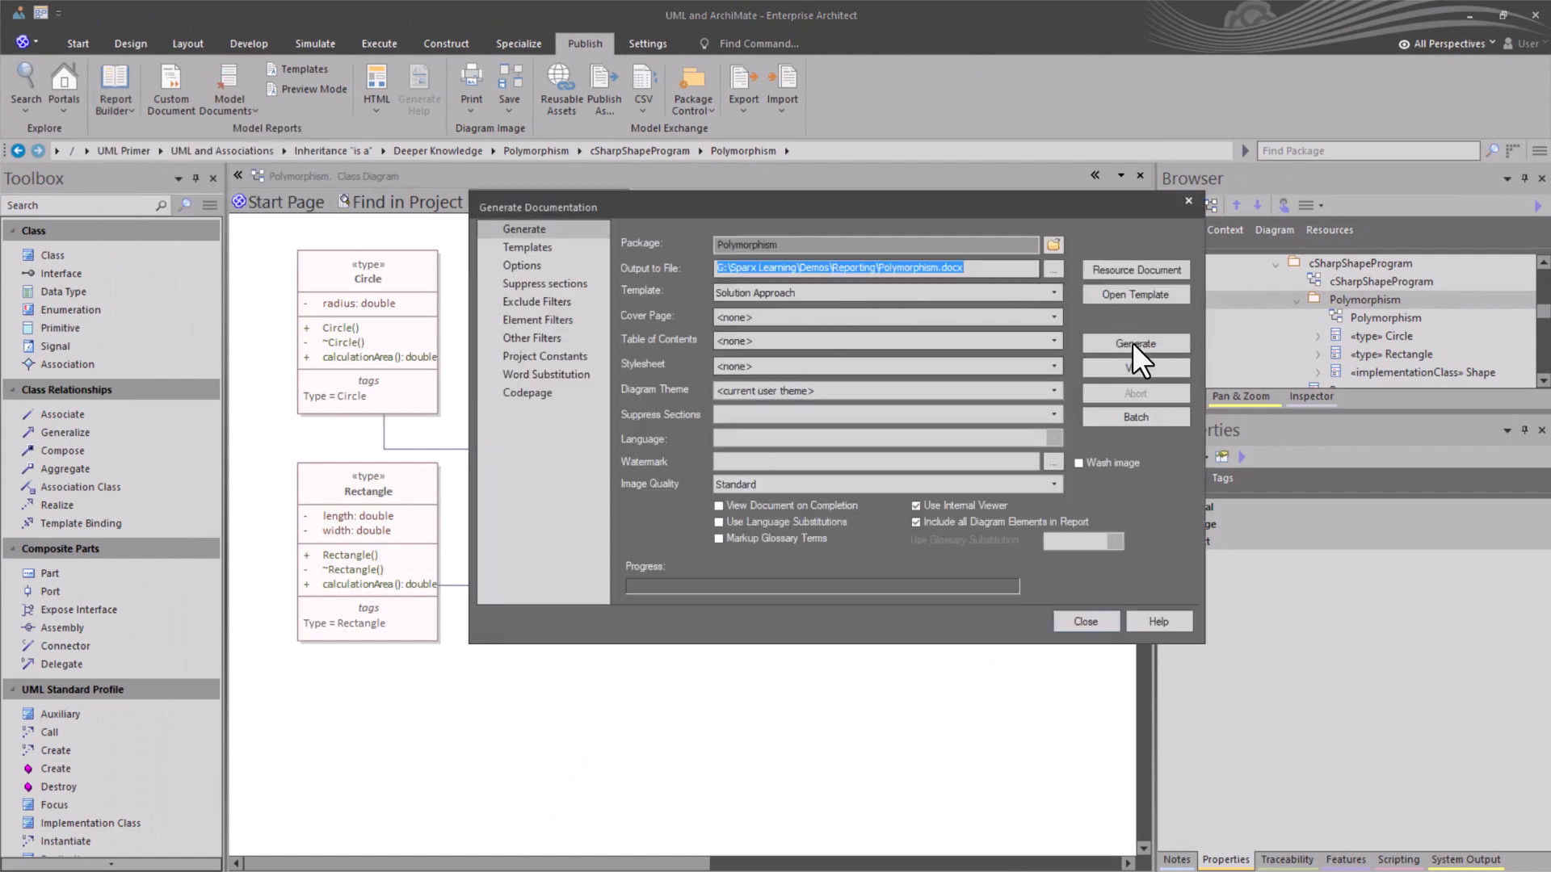
left_click(1122, 342)
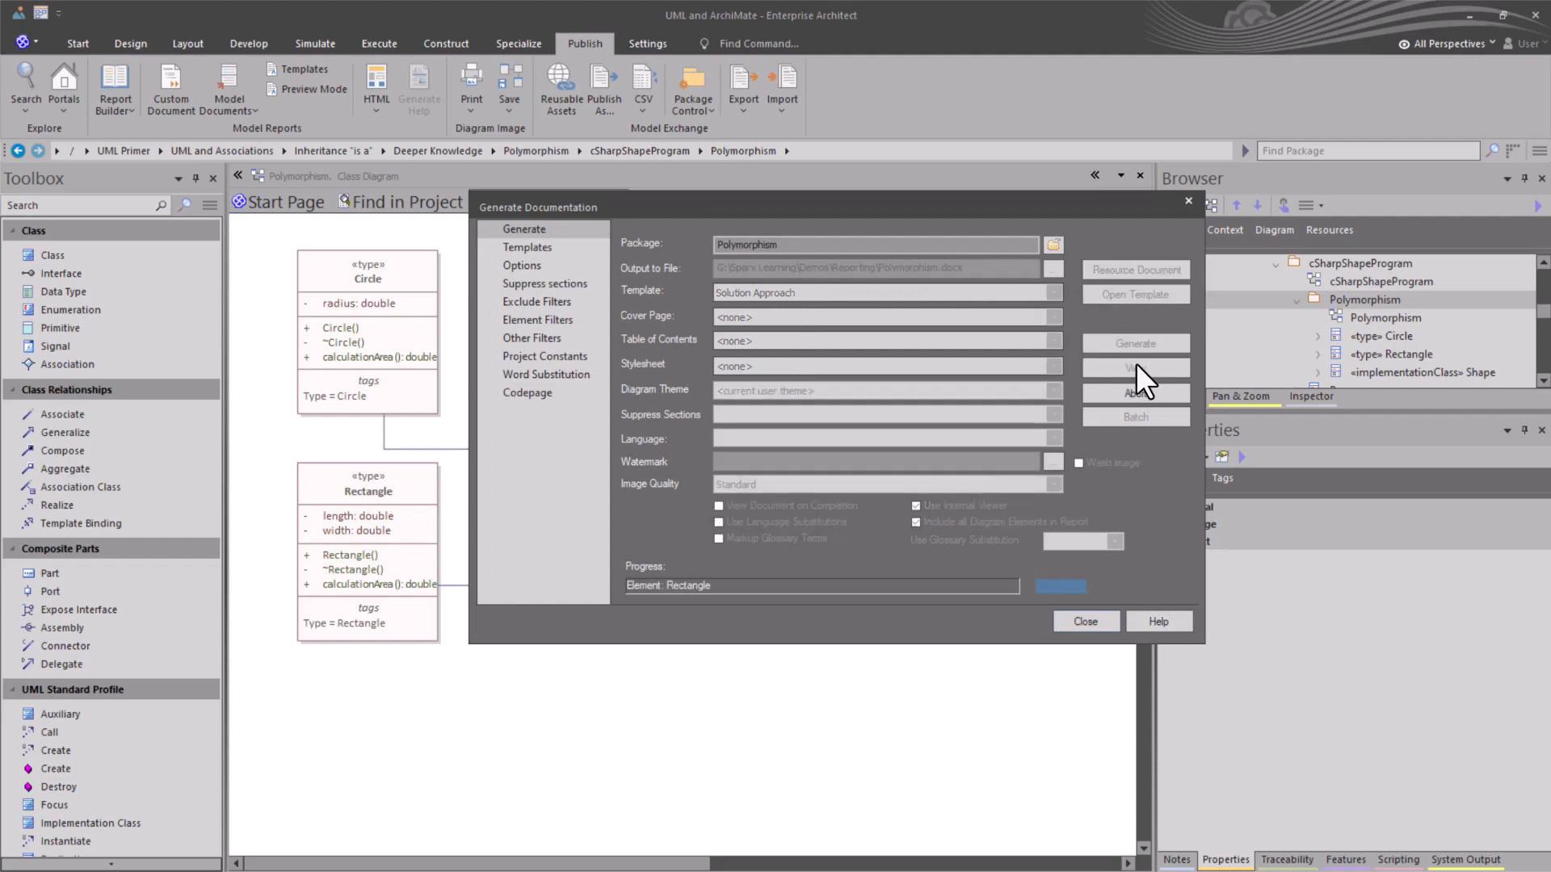
left_click(1132, 367)
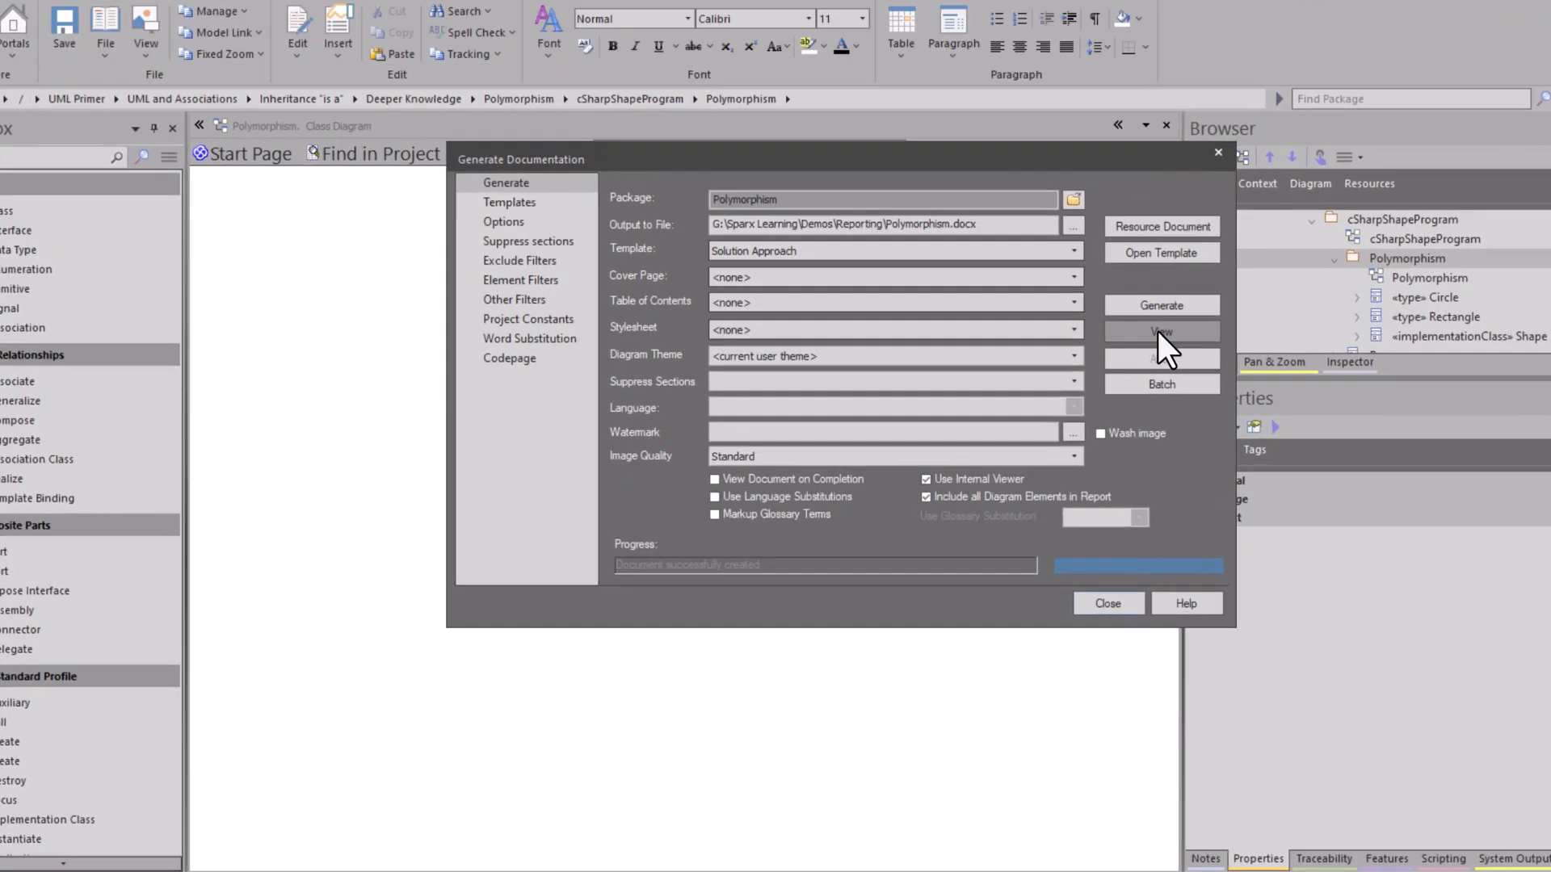
Step: Examine the Tagged Values and Associations tables in the generated report's Circle and Rectangle sections, including their notes
scroll(737, 491, "down", 3)
scroll(736, 410, "down", 5)
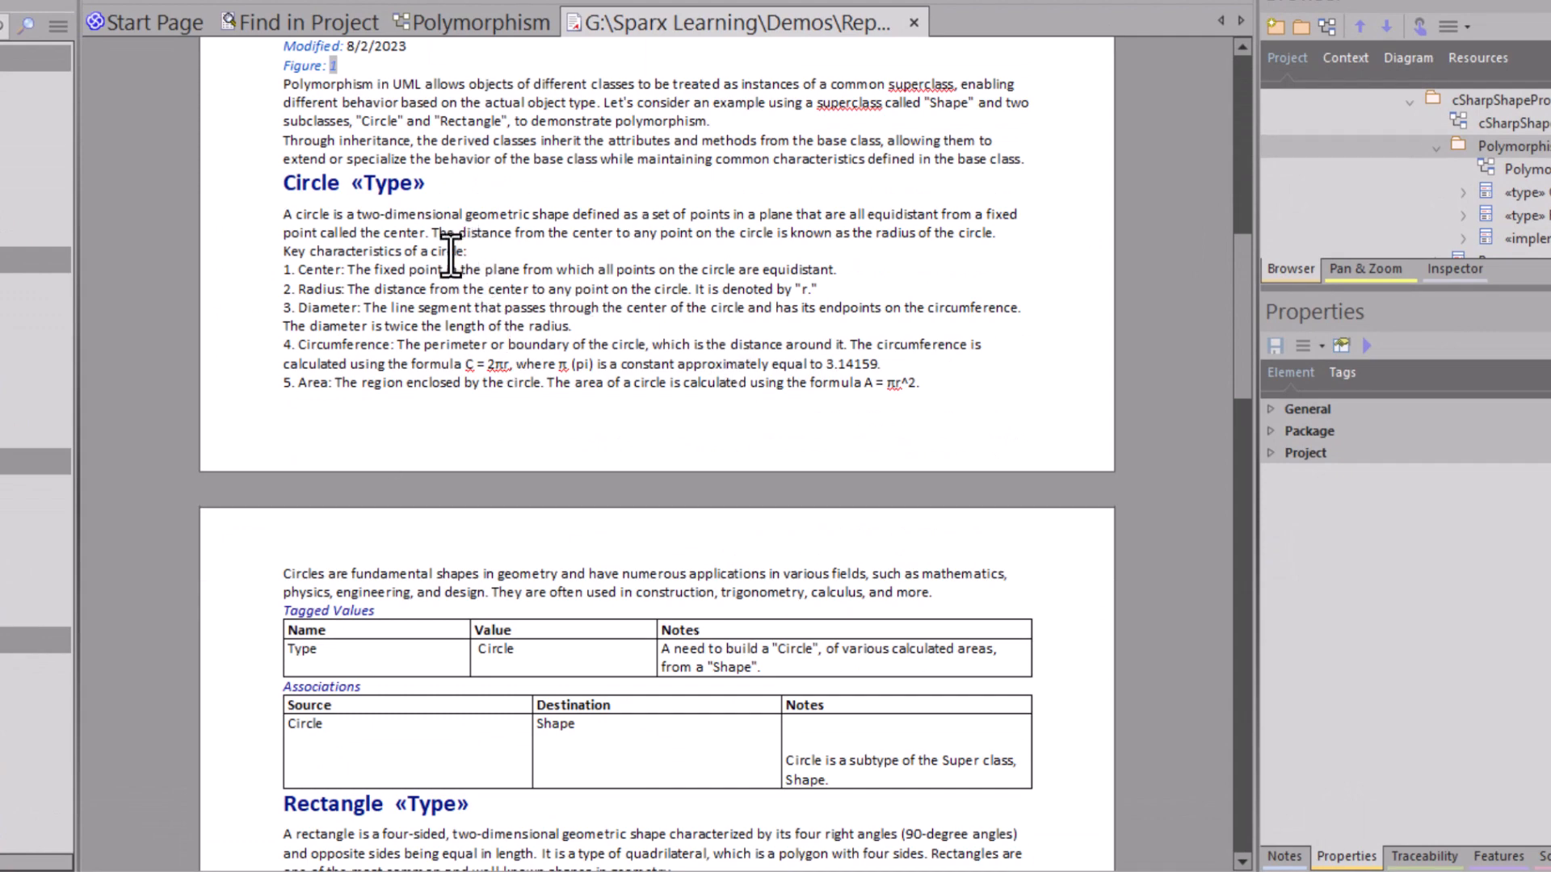
scroll(450, 253, "down", 3)
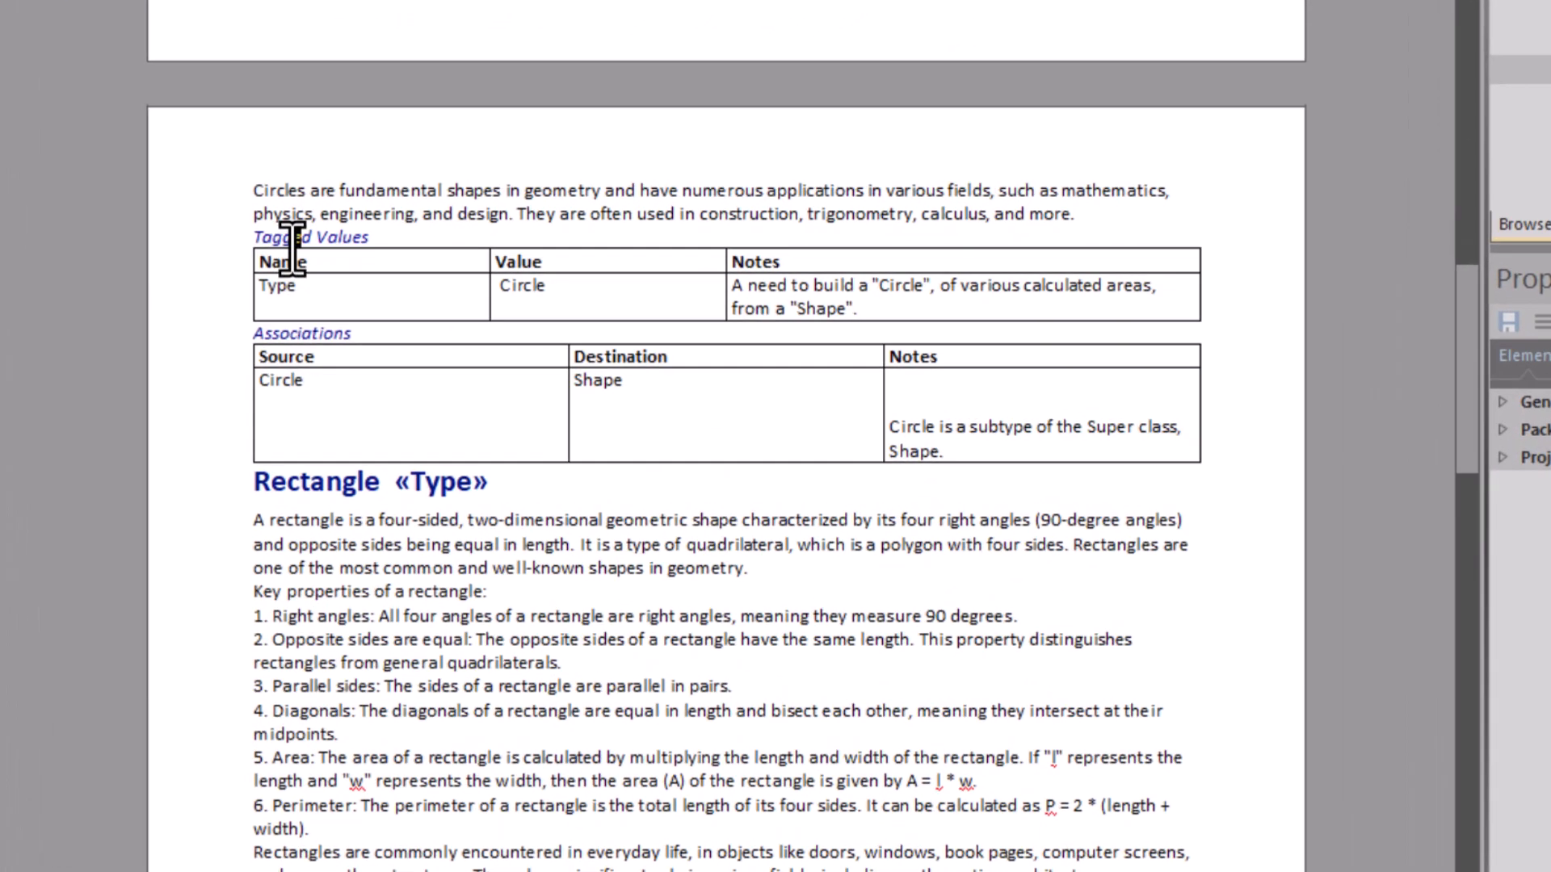
left_click_drag(293, 238, 614, 295)
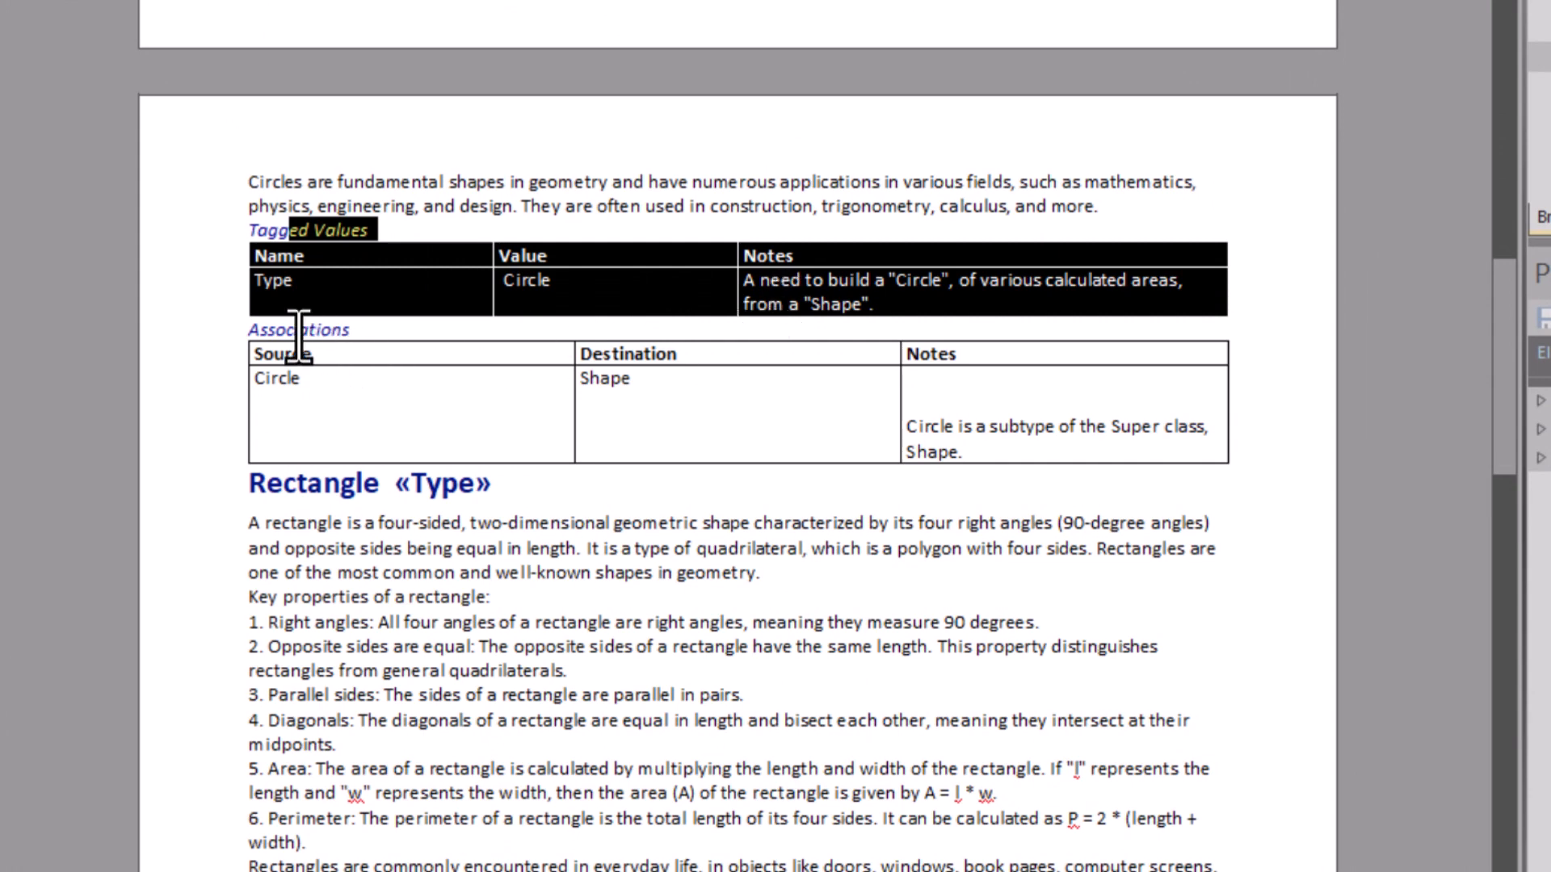
left_click_drag(299, 331, 798, 399)
left_click(406, 400)
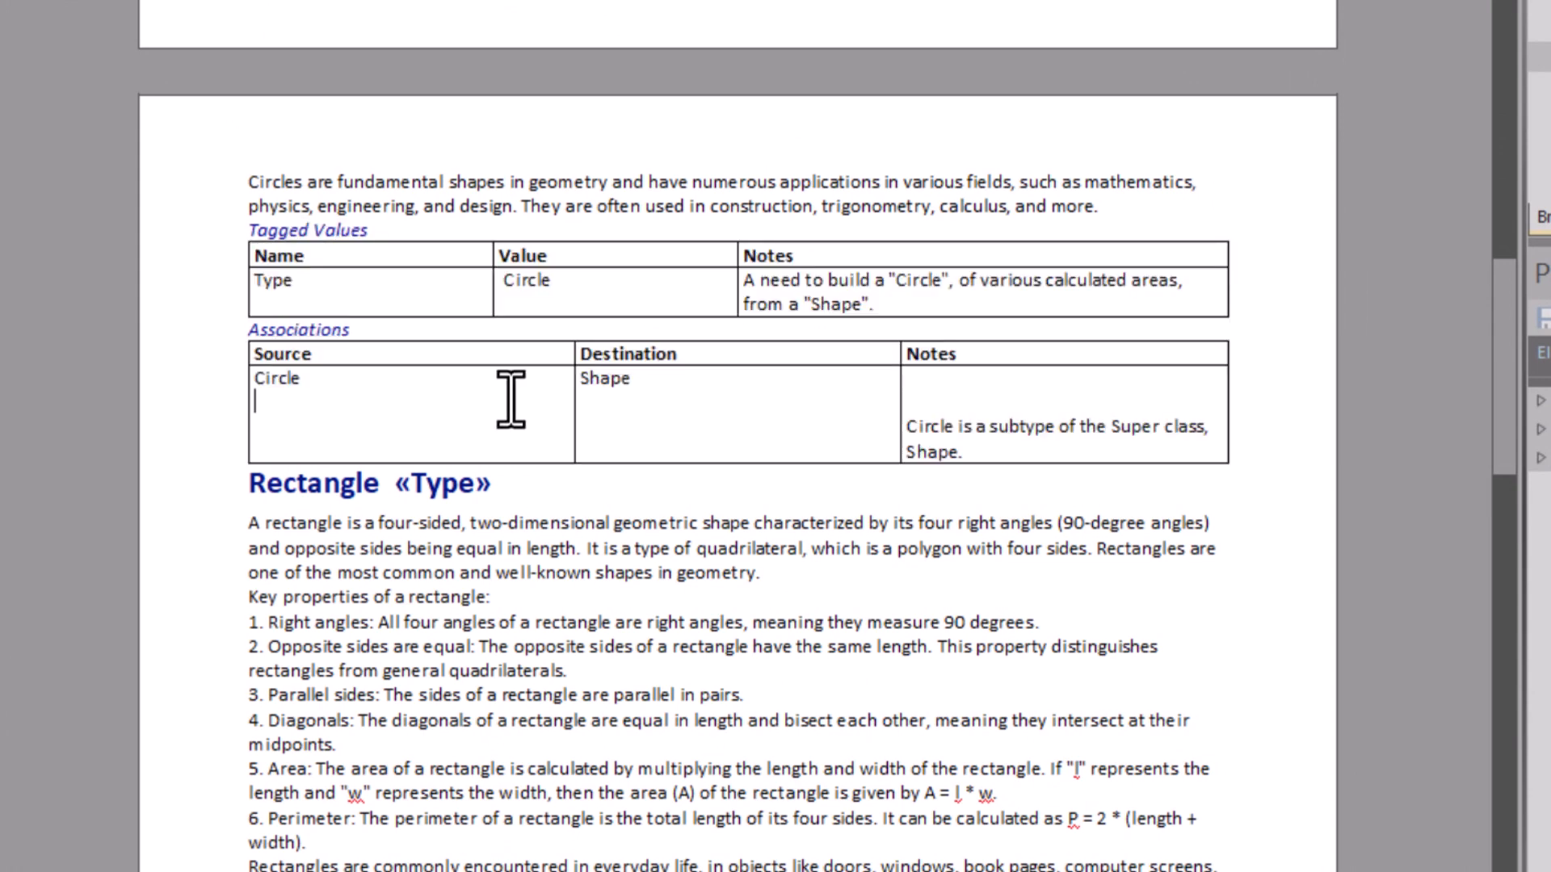
left_click(582, 422)
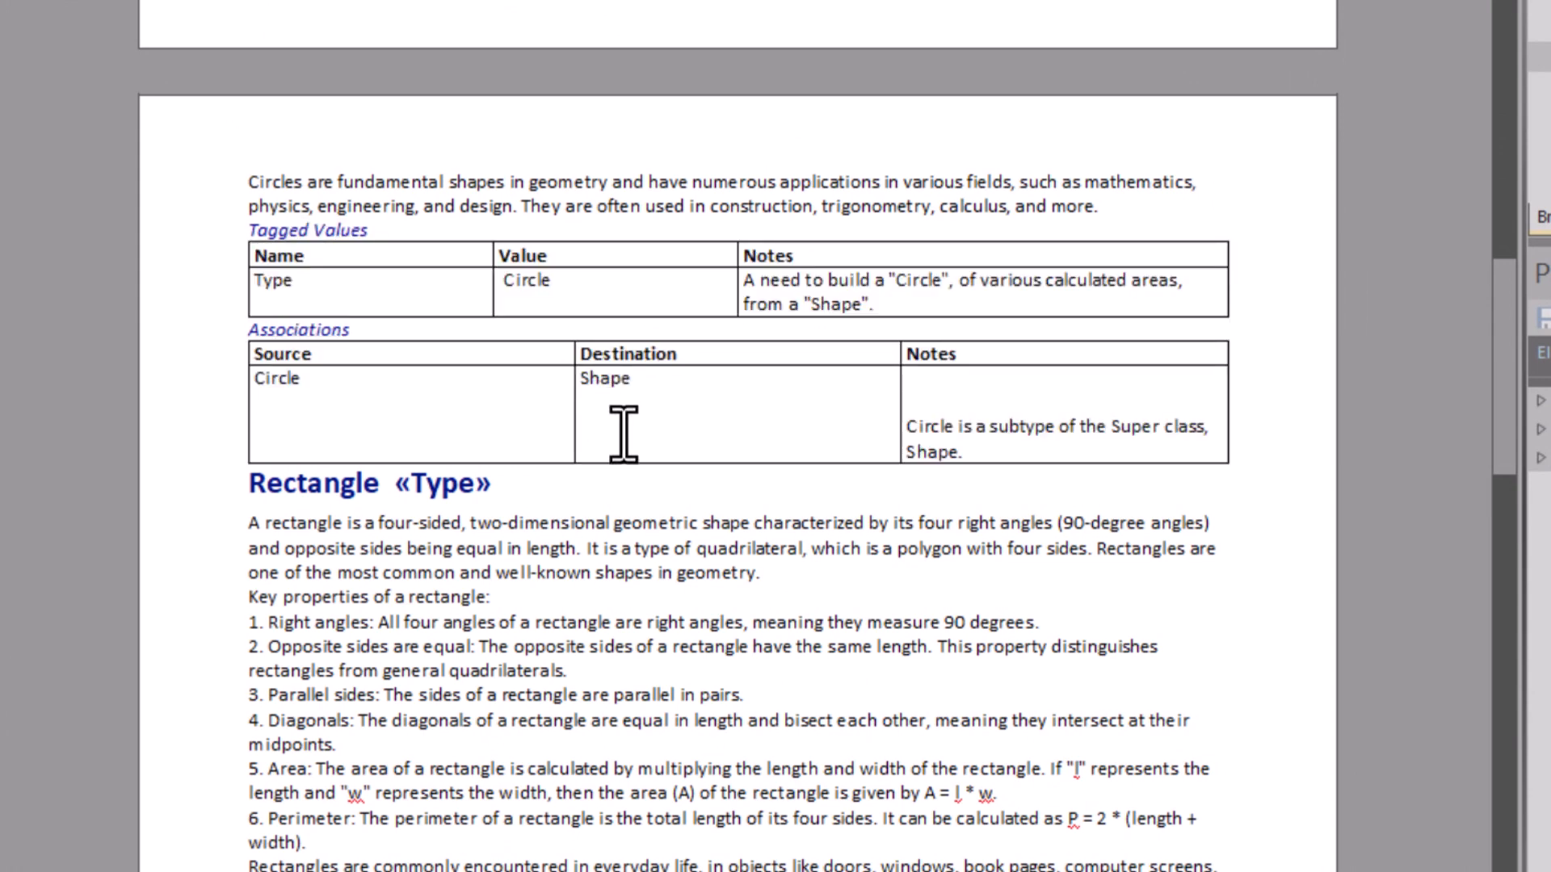
left_click(407, 284)
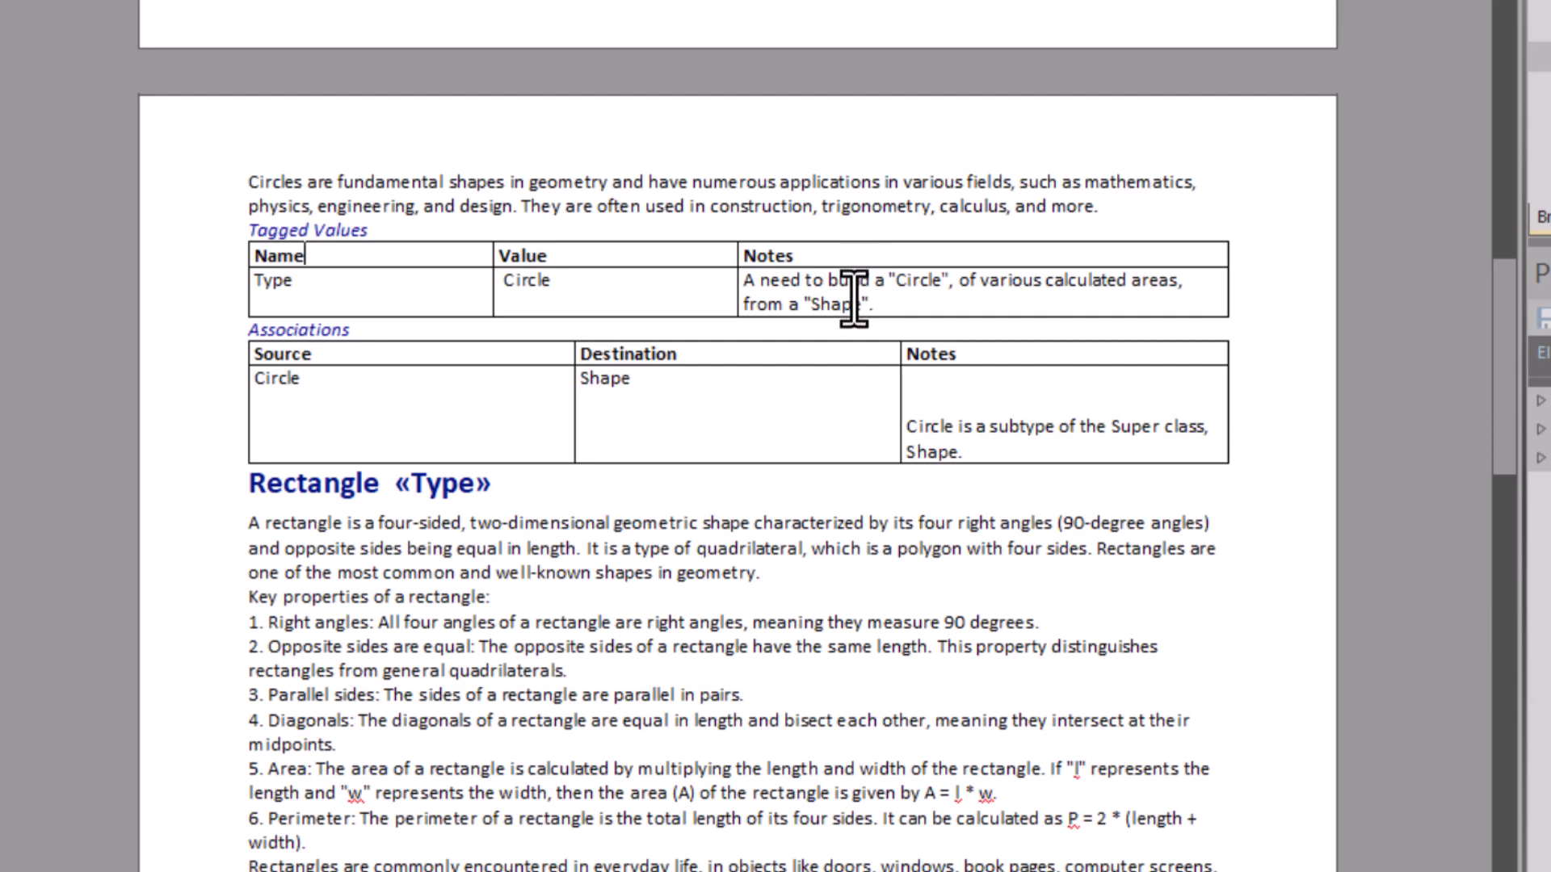
scroll(863, 294, "down", 6)
scroll(862, 301, "down", 10)
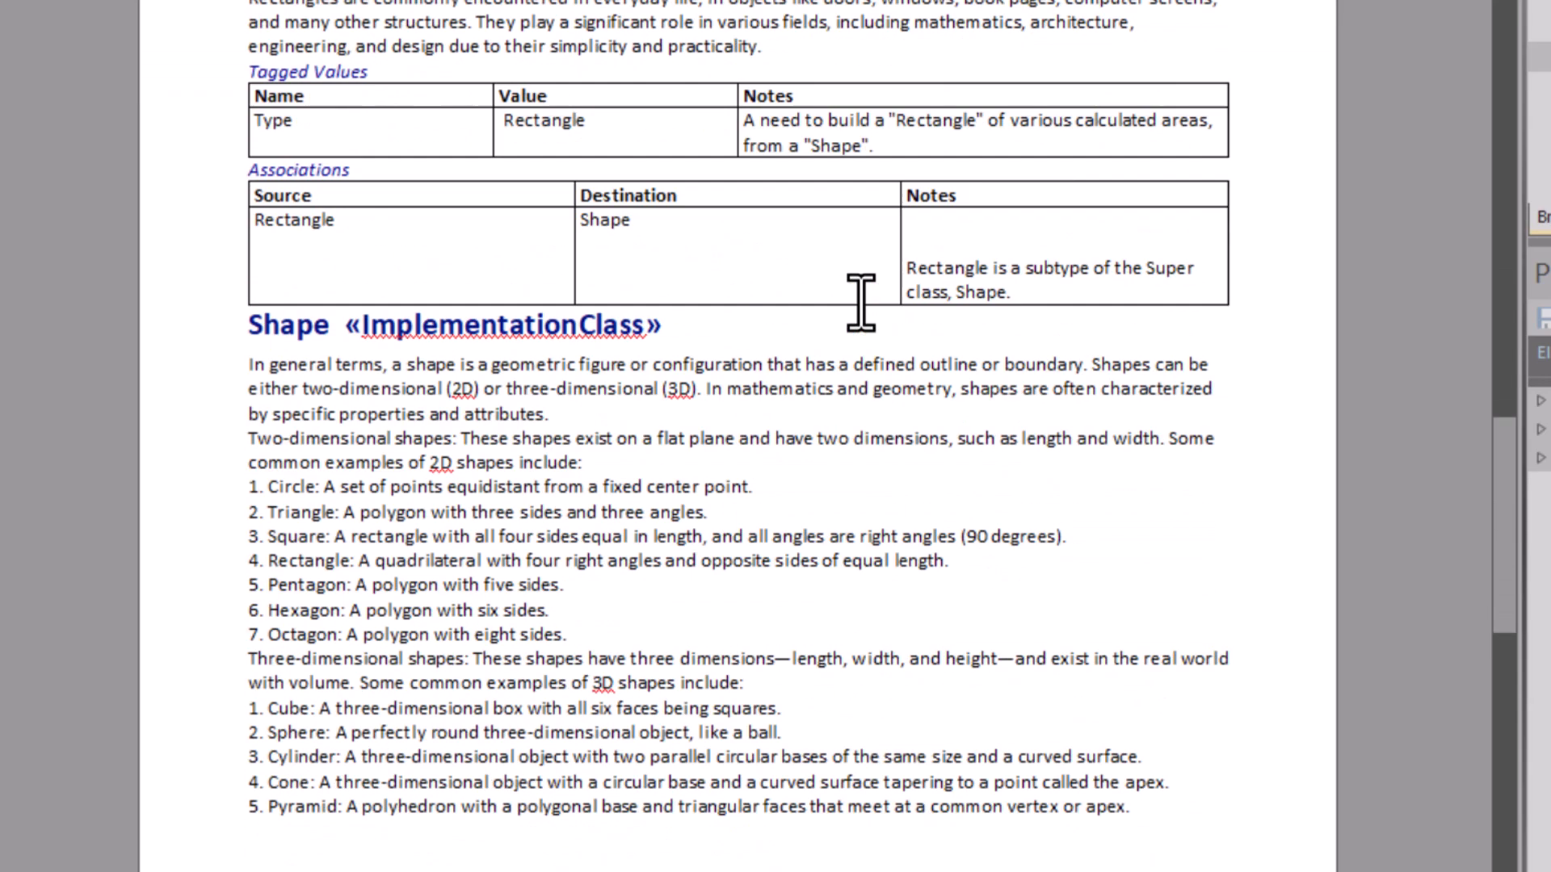
scroll(757, 446, "up", 12)
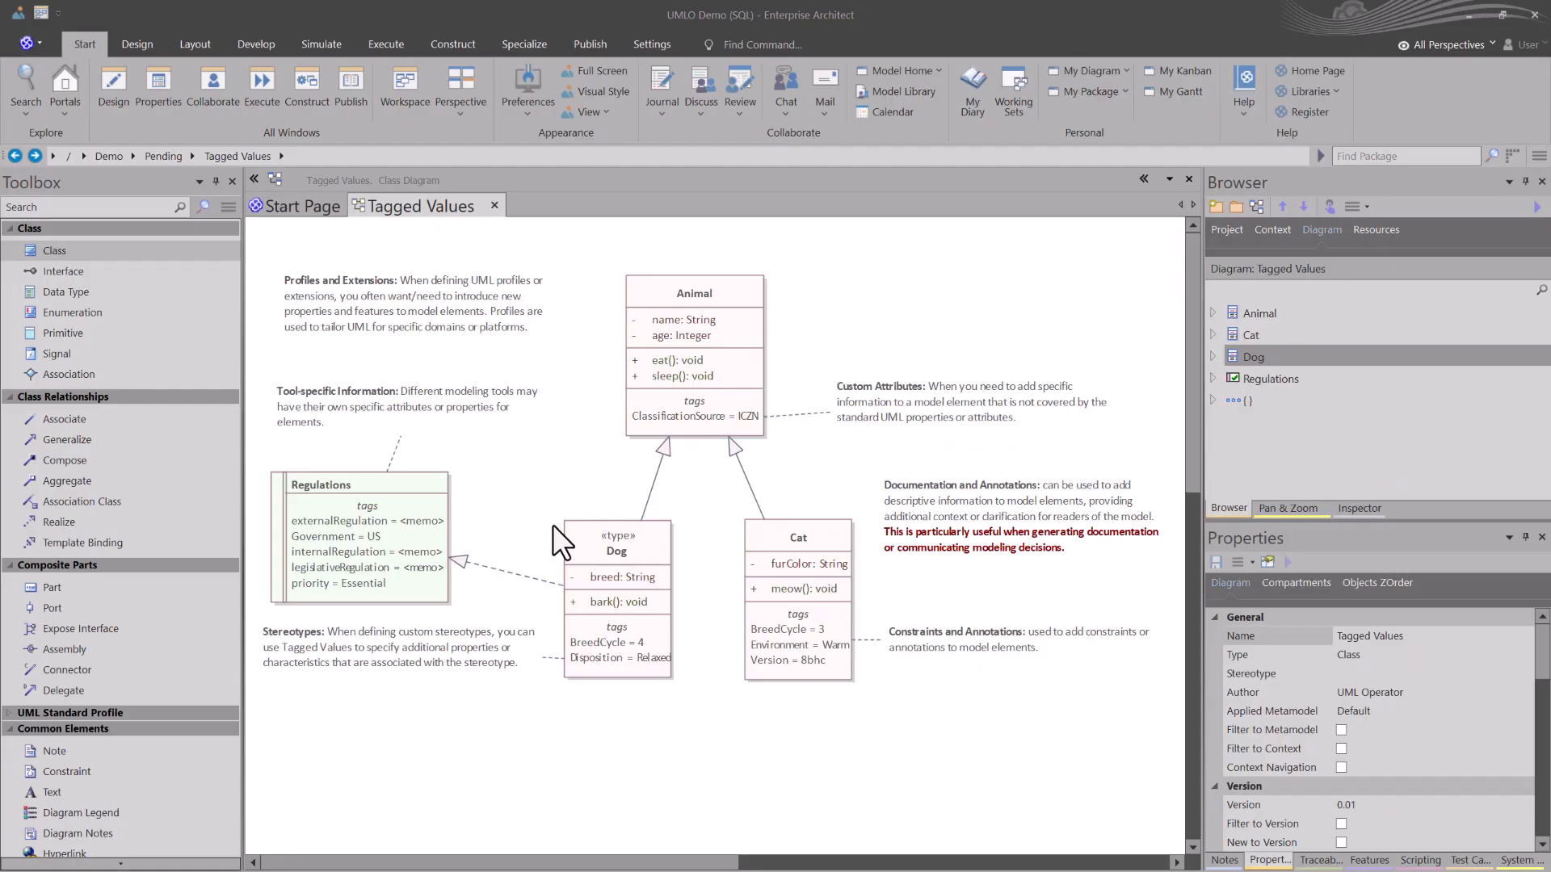
Step: Open the Dog class's tagged values from the Tagged Values diagram and start a new tagged value
double_click(622, 556)
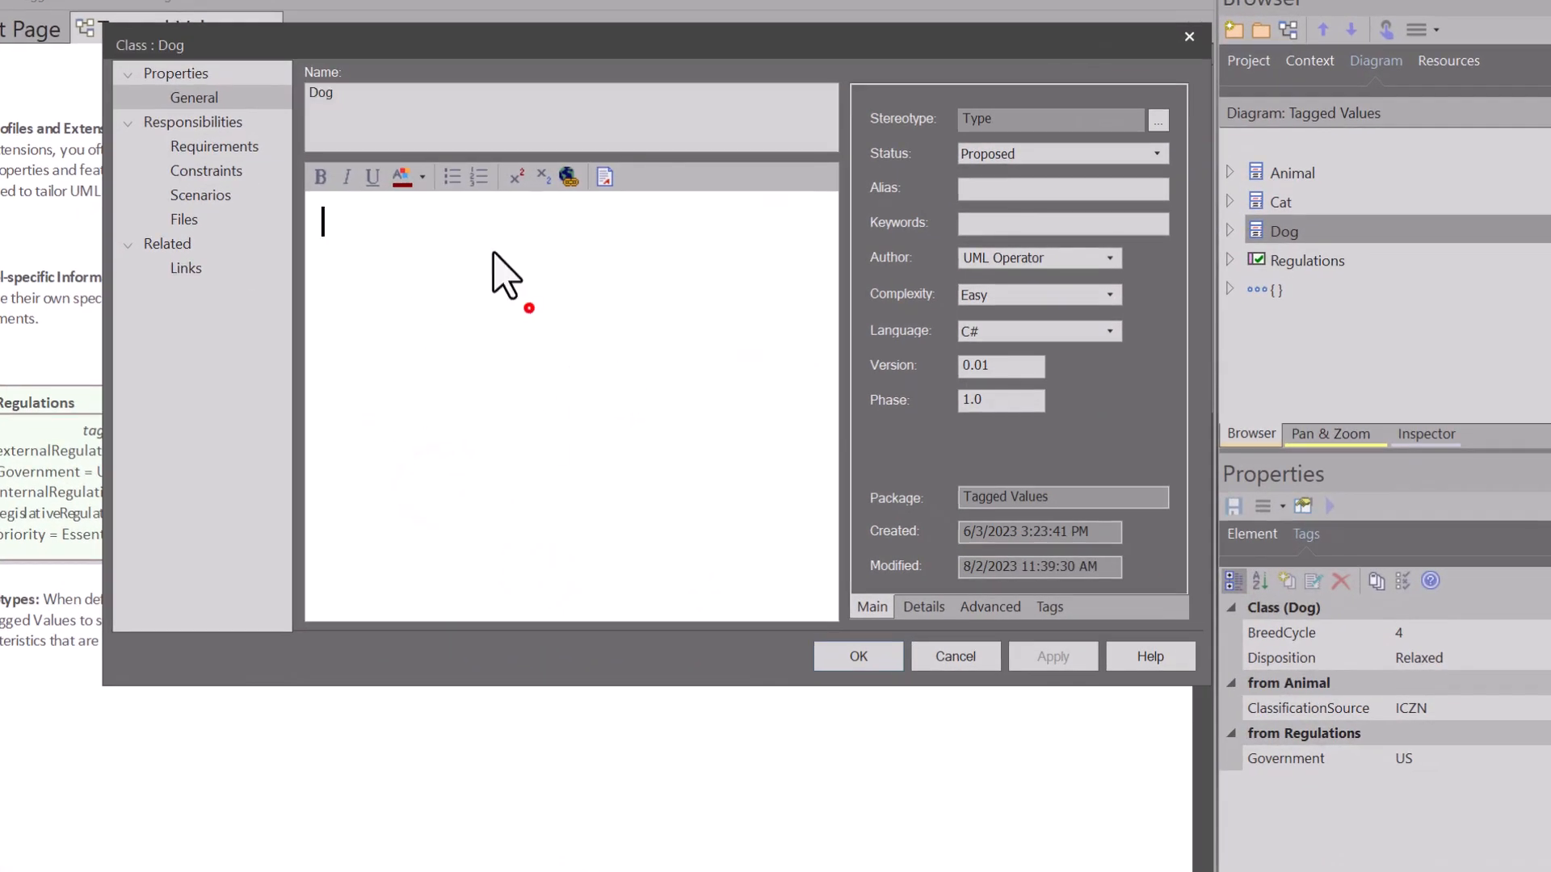
left_click(1049, 607)
left_click(926, 105)
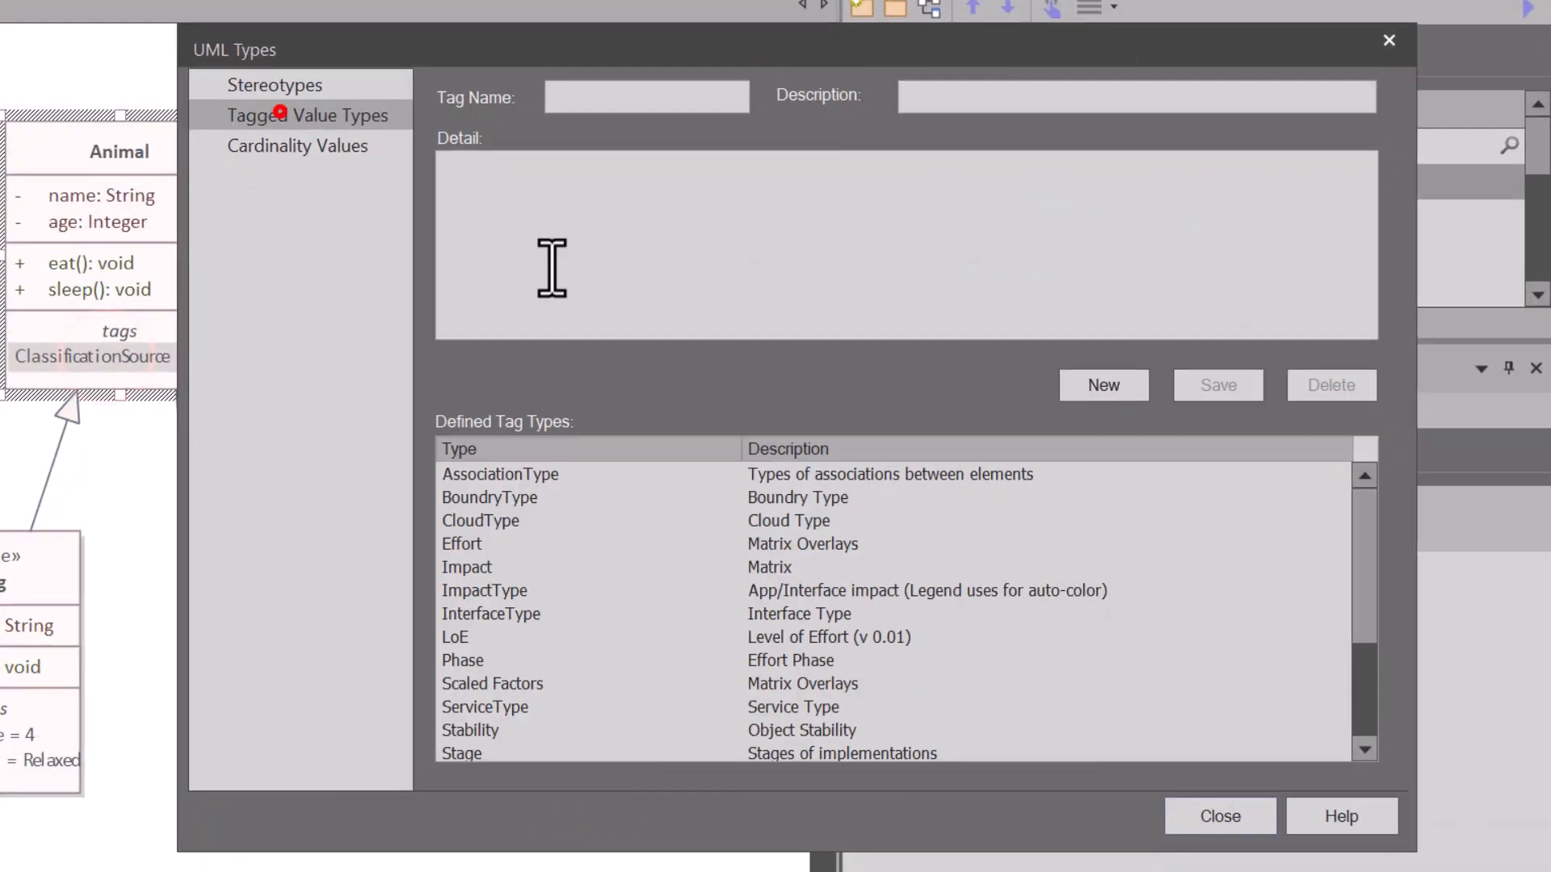
Step: Examine the enumeration definition of the LoE tagged value type in the UML Types
left_click(460, 636)
key("ctrl+a")
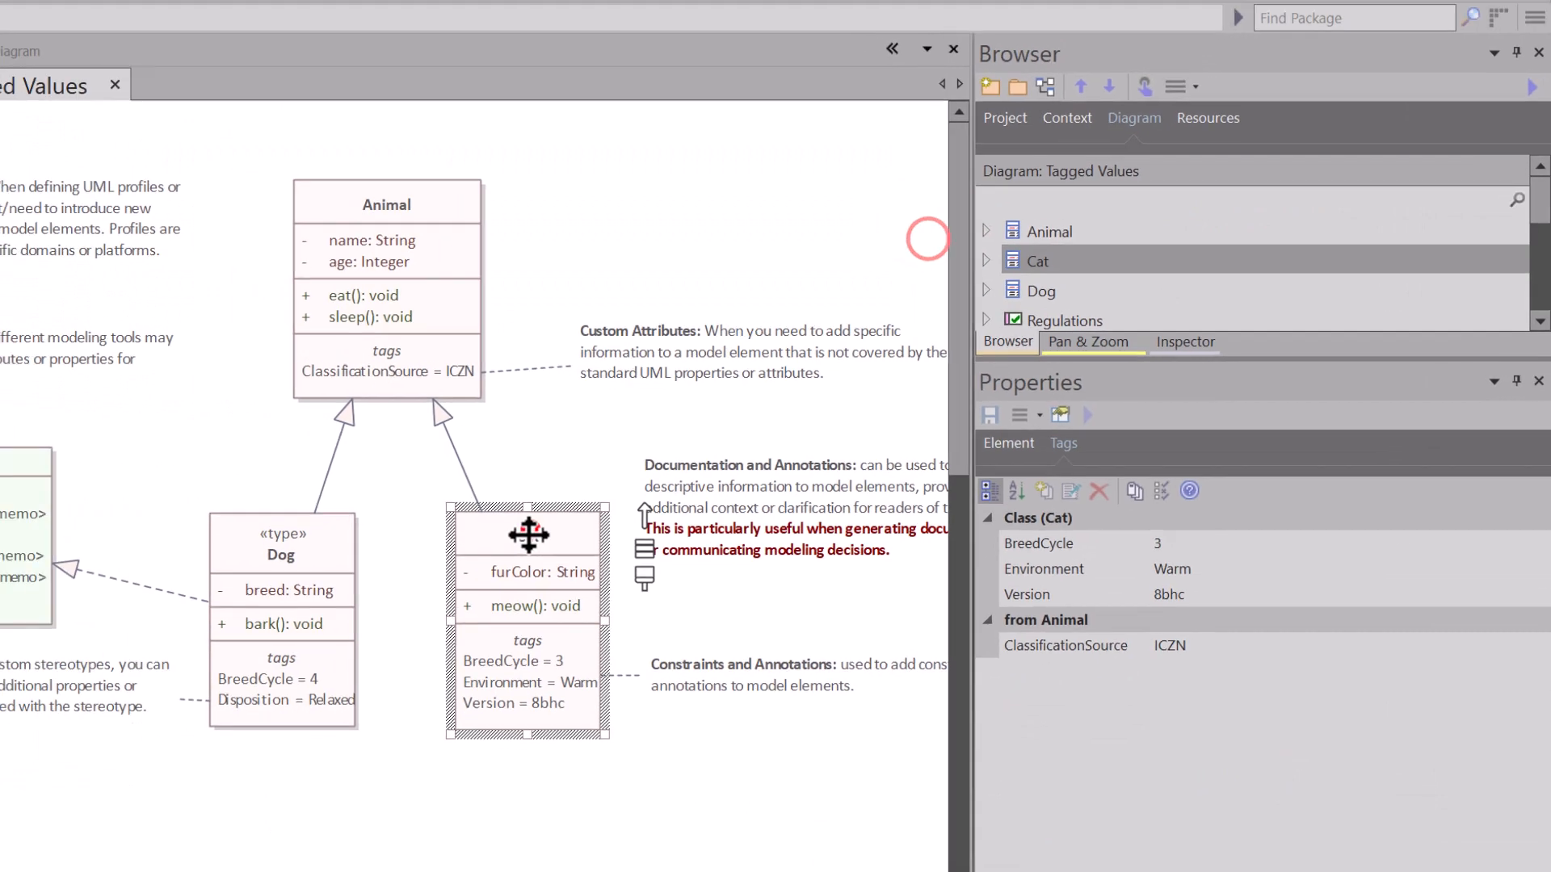
Step: Add an LoE tagged value to the Cat class and open its list of values
double_click(529, 535)
left_click(806, 167)
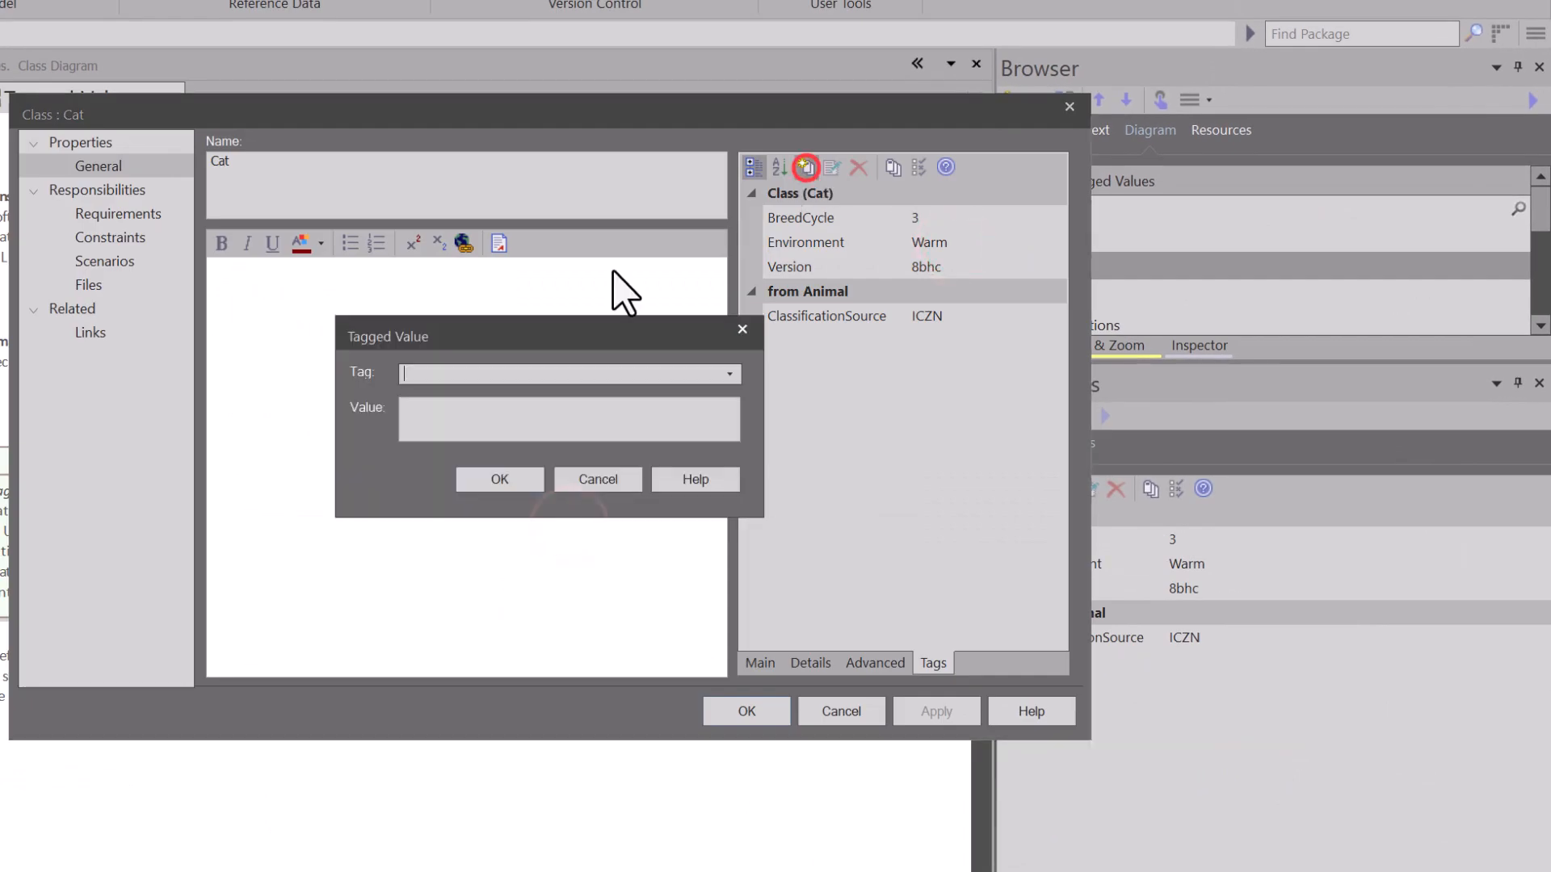
type("LoE")
left_click(498, 480)
left_click(1055, 266)
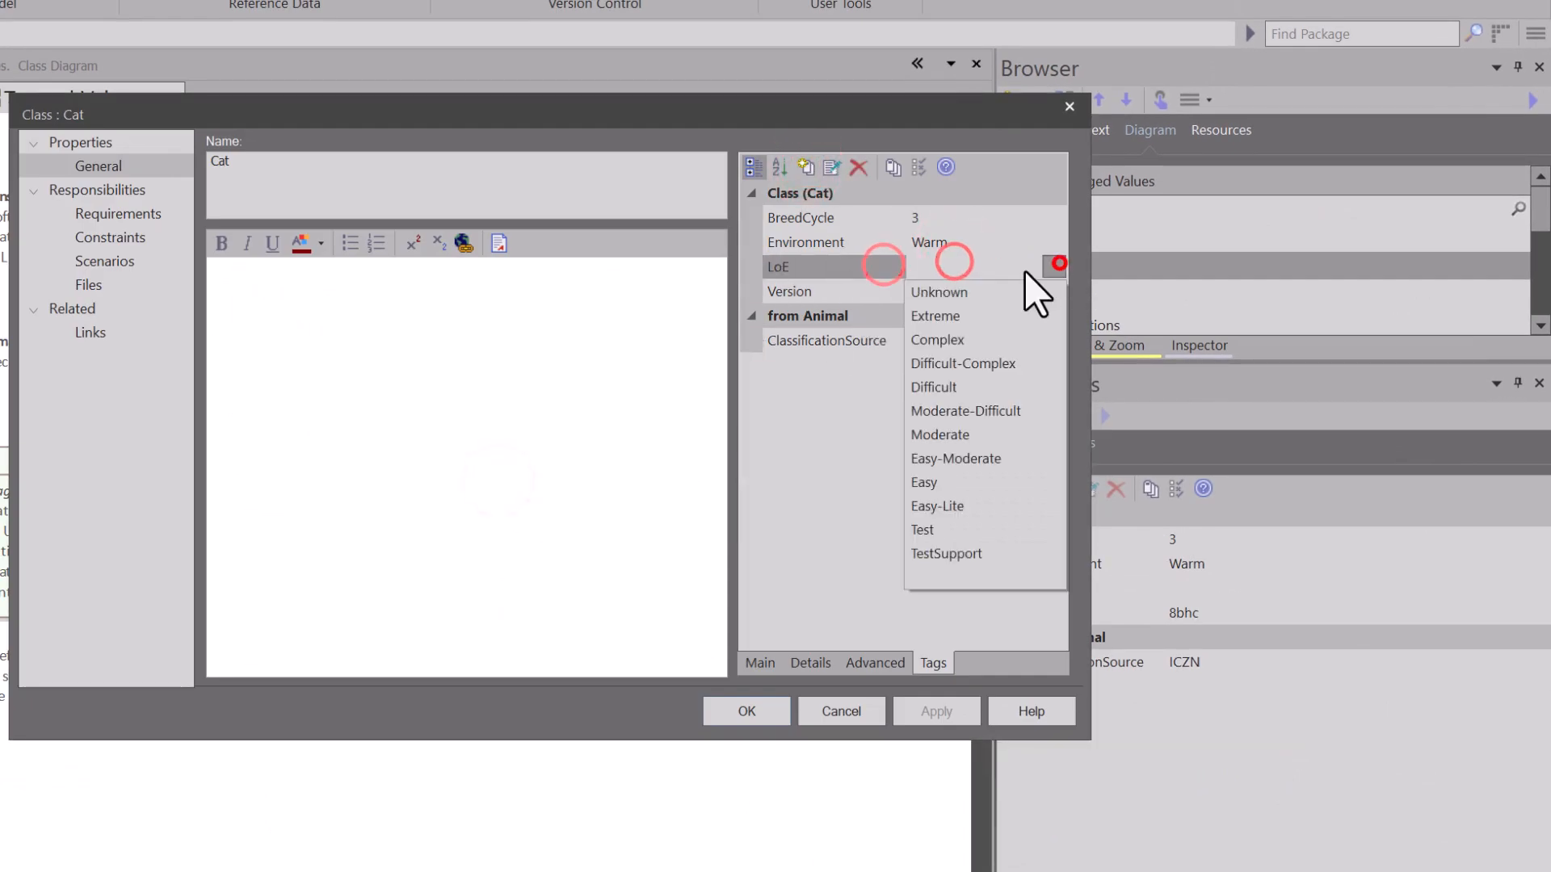